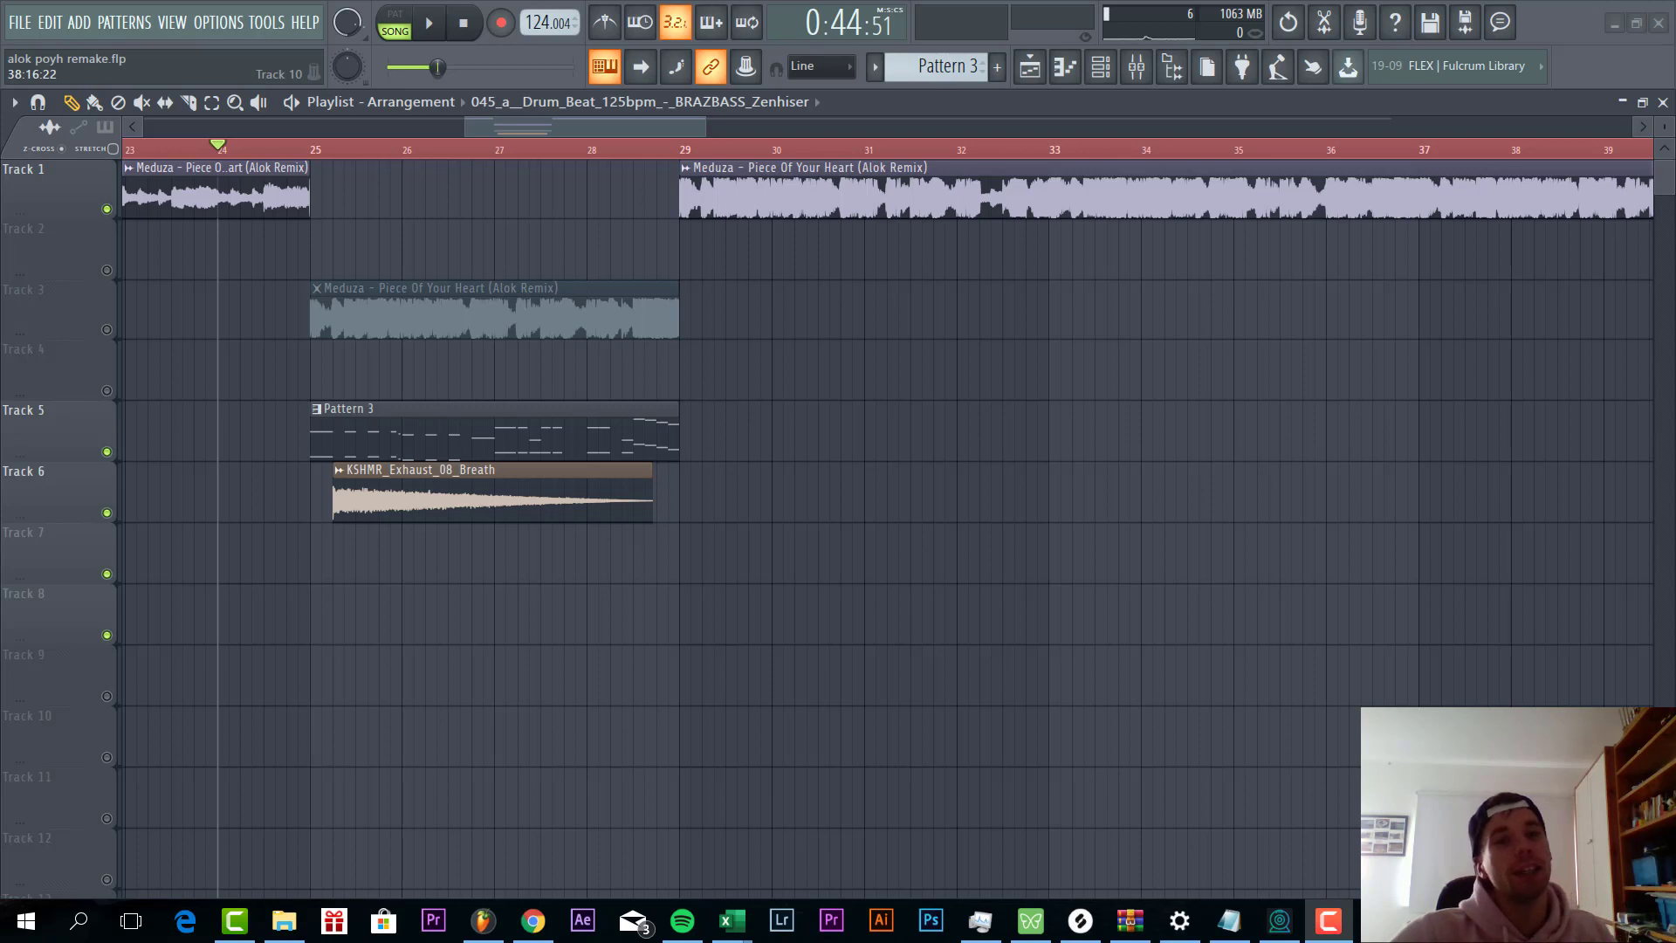
Step: Play Pattern 3 with the Serum #4 channel muted to hear the other layer on its own
key(space)
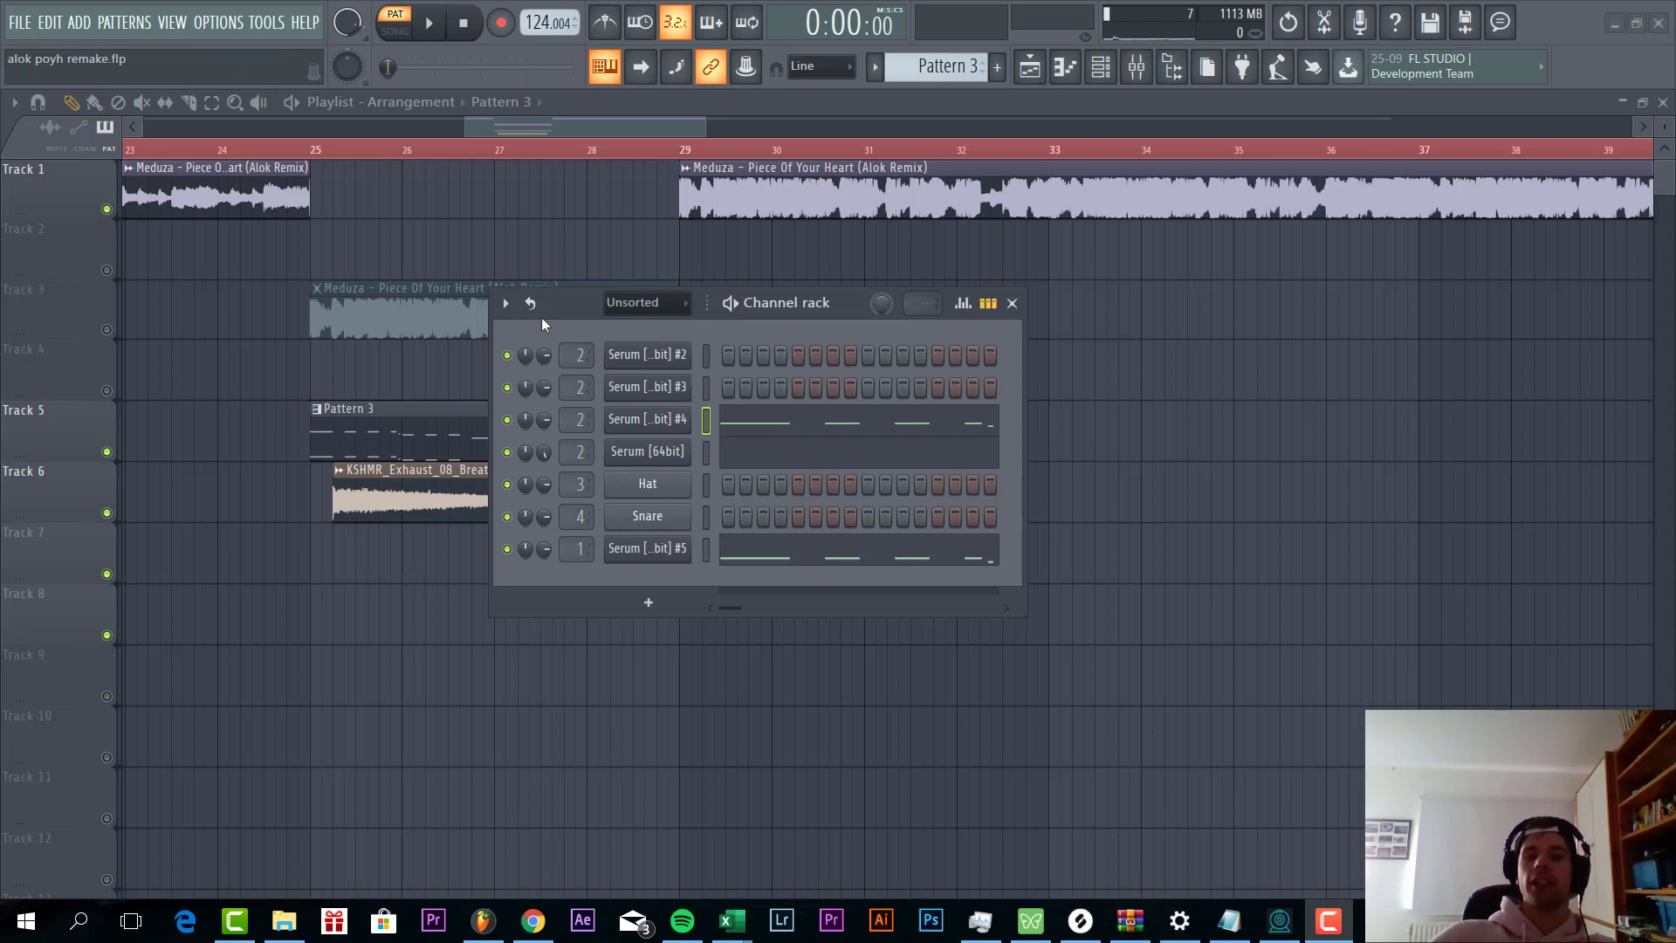
drag(583, 316, 480, 253)
click(431, 26)
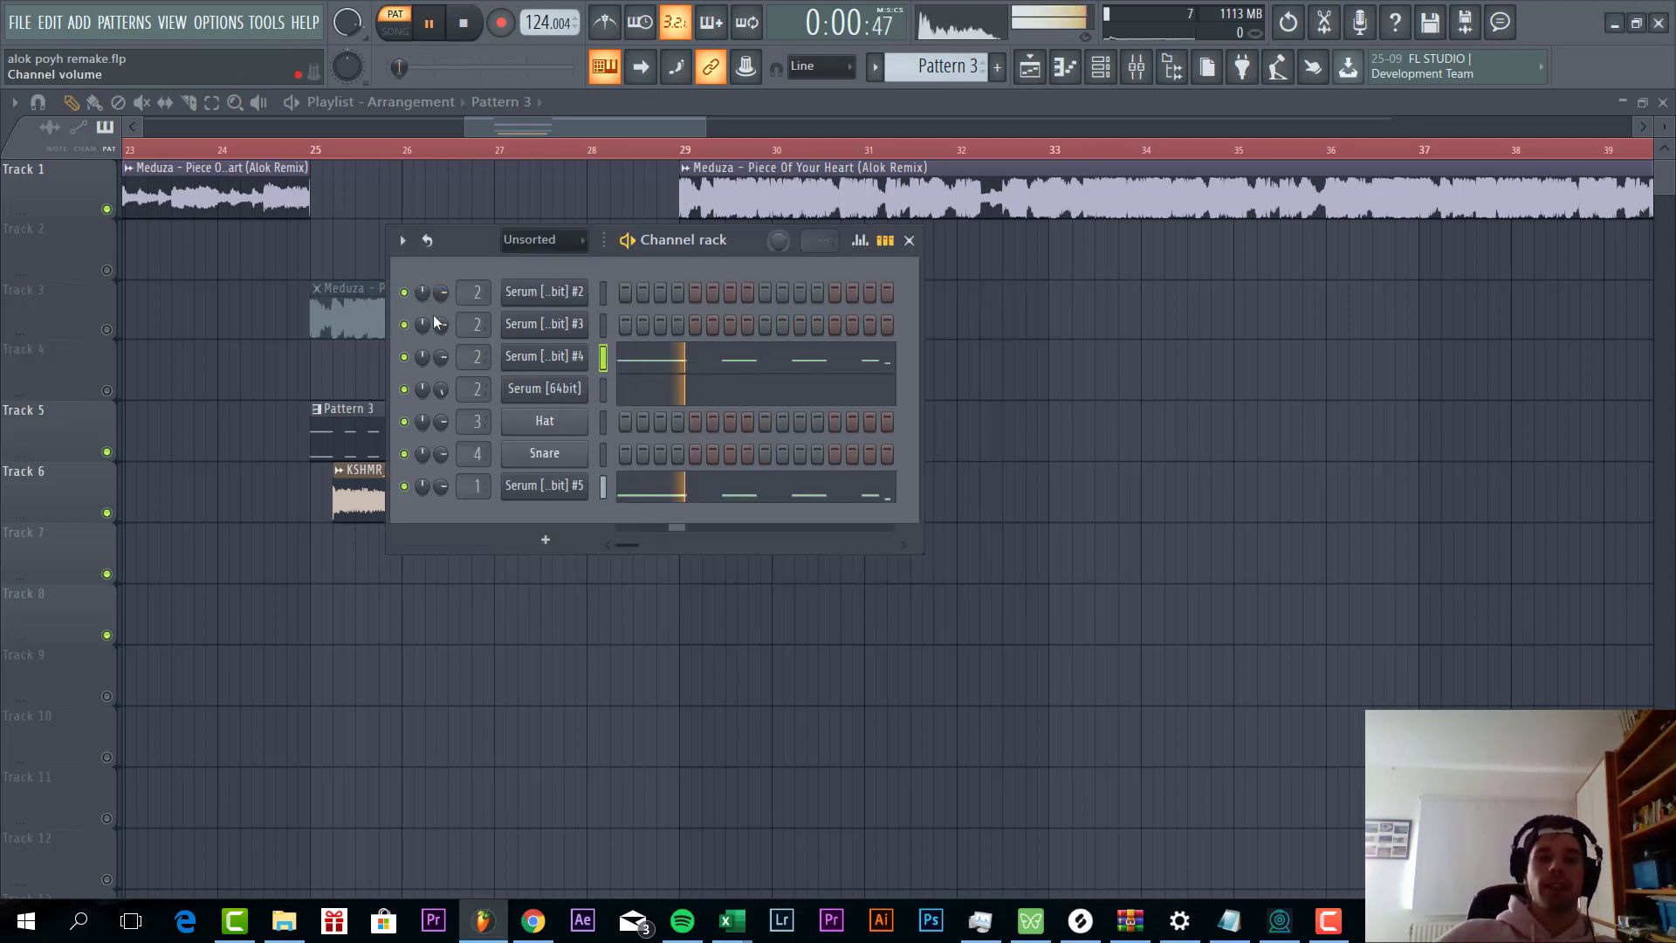
click(404, 356)
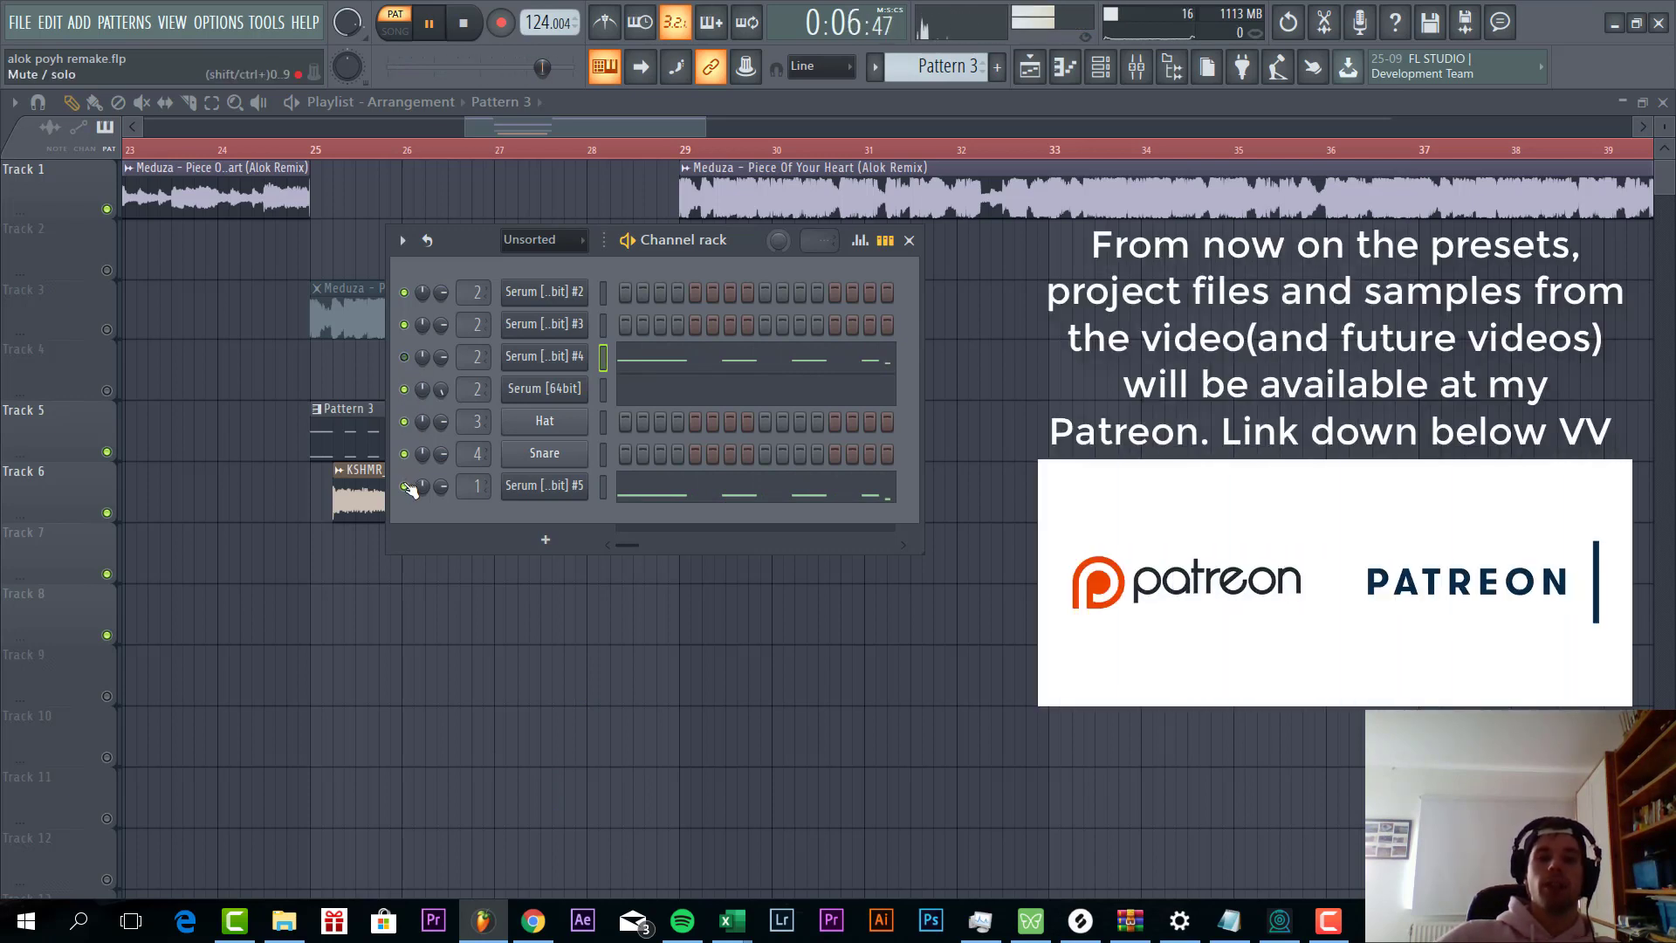
Step: Inspect the Serum [64bit] channel's notes in the piano roll and its synth settings, then return to the channel rack
click(759, 389)
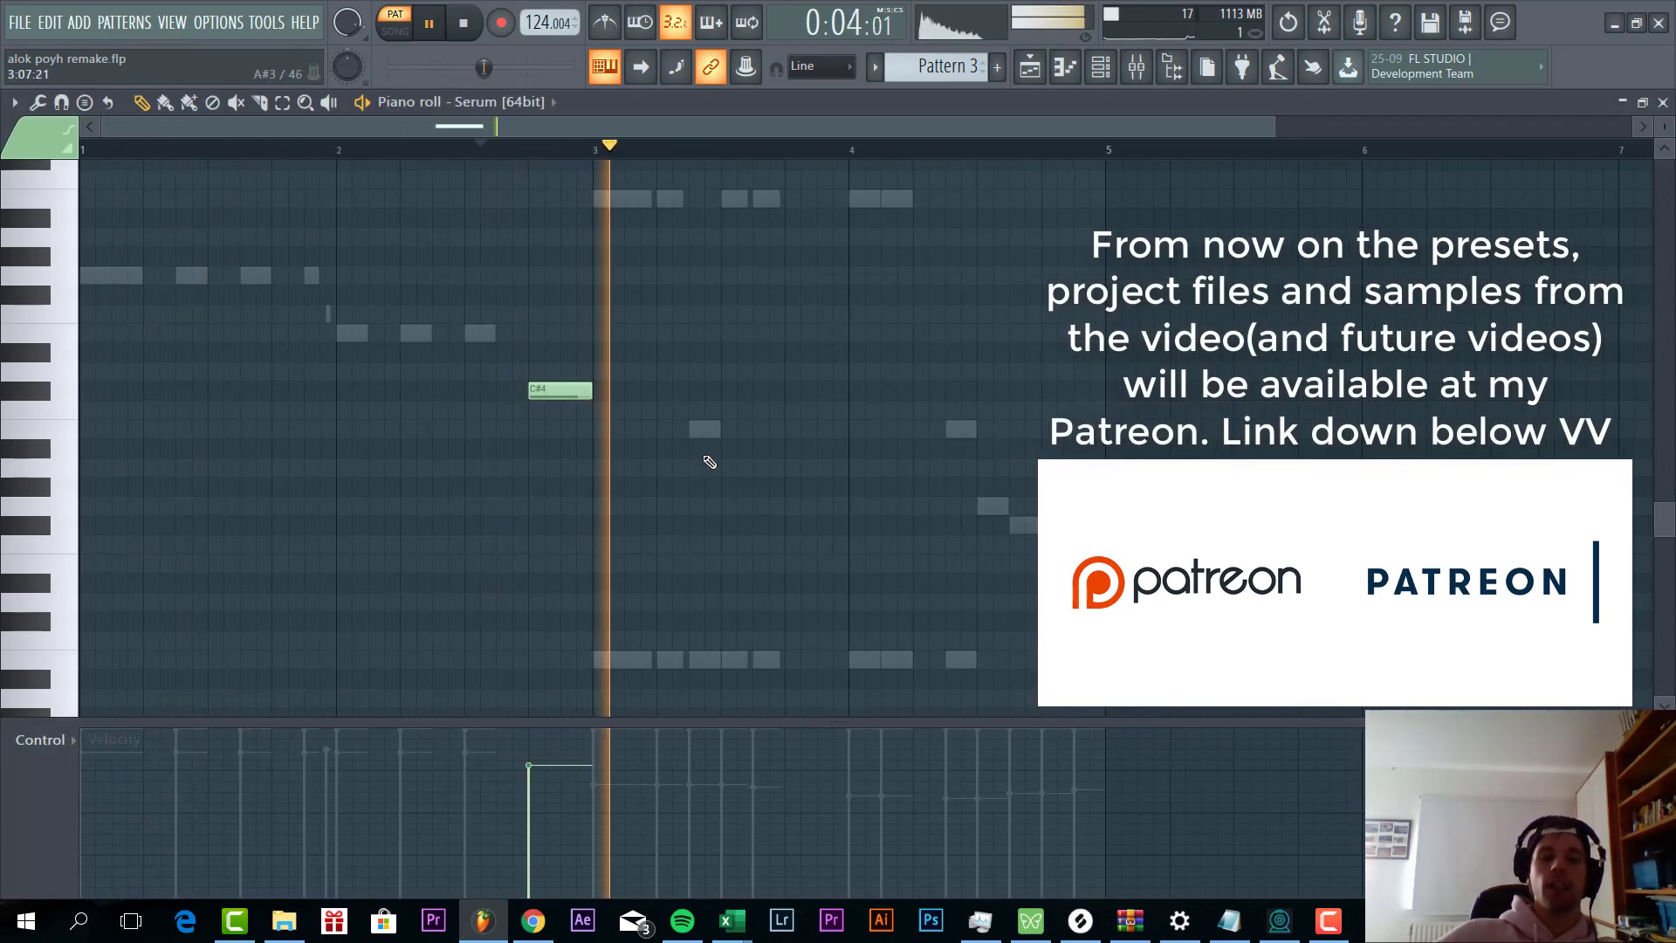
key(Escape)
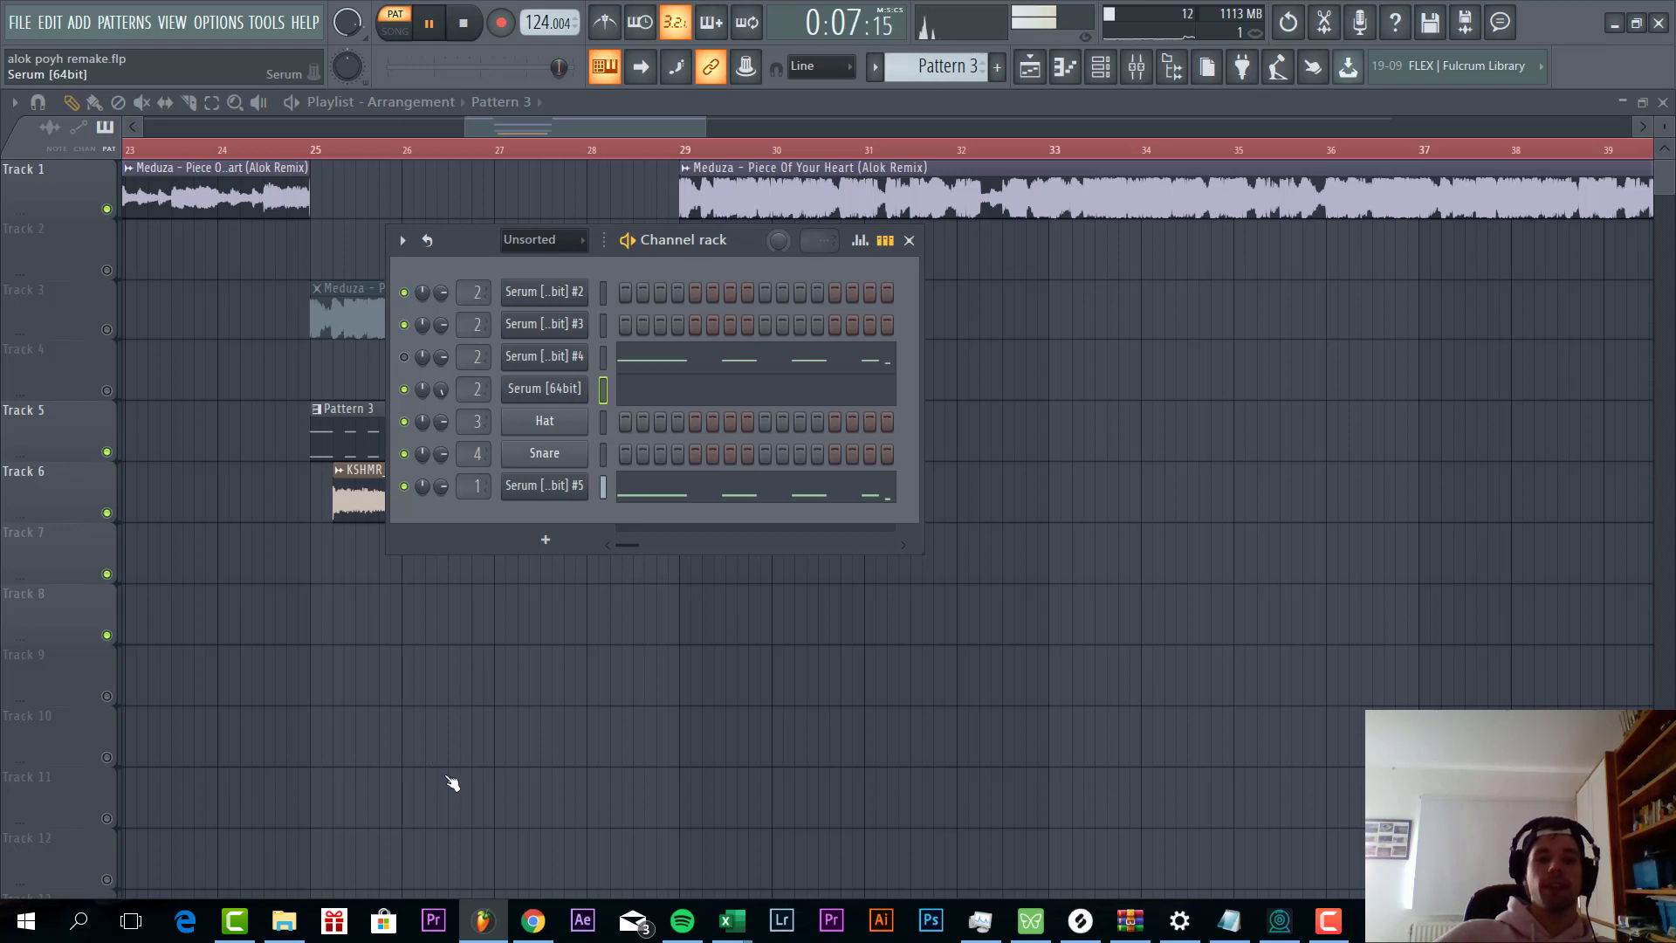
click(545, 486)
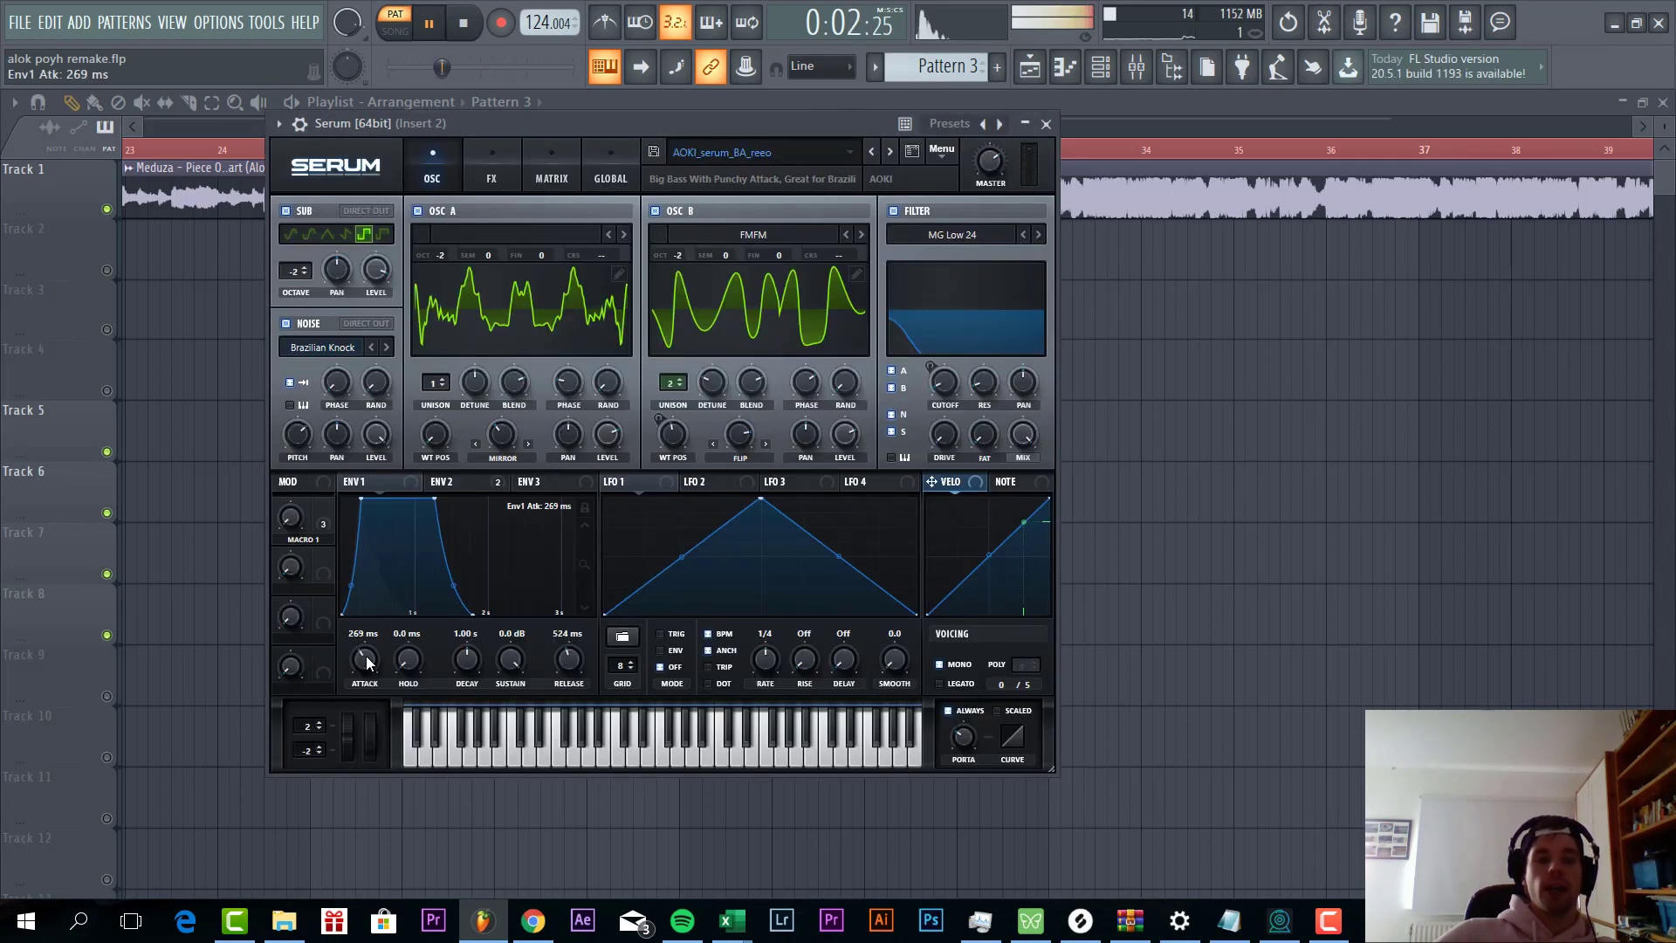
key(Escape)
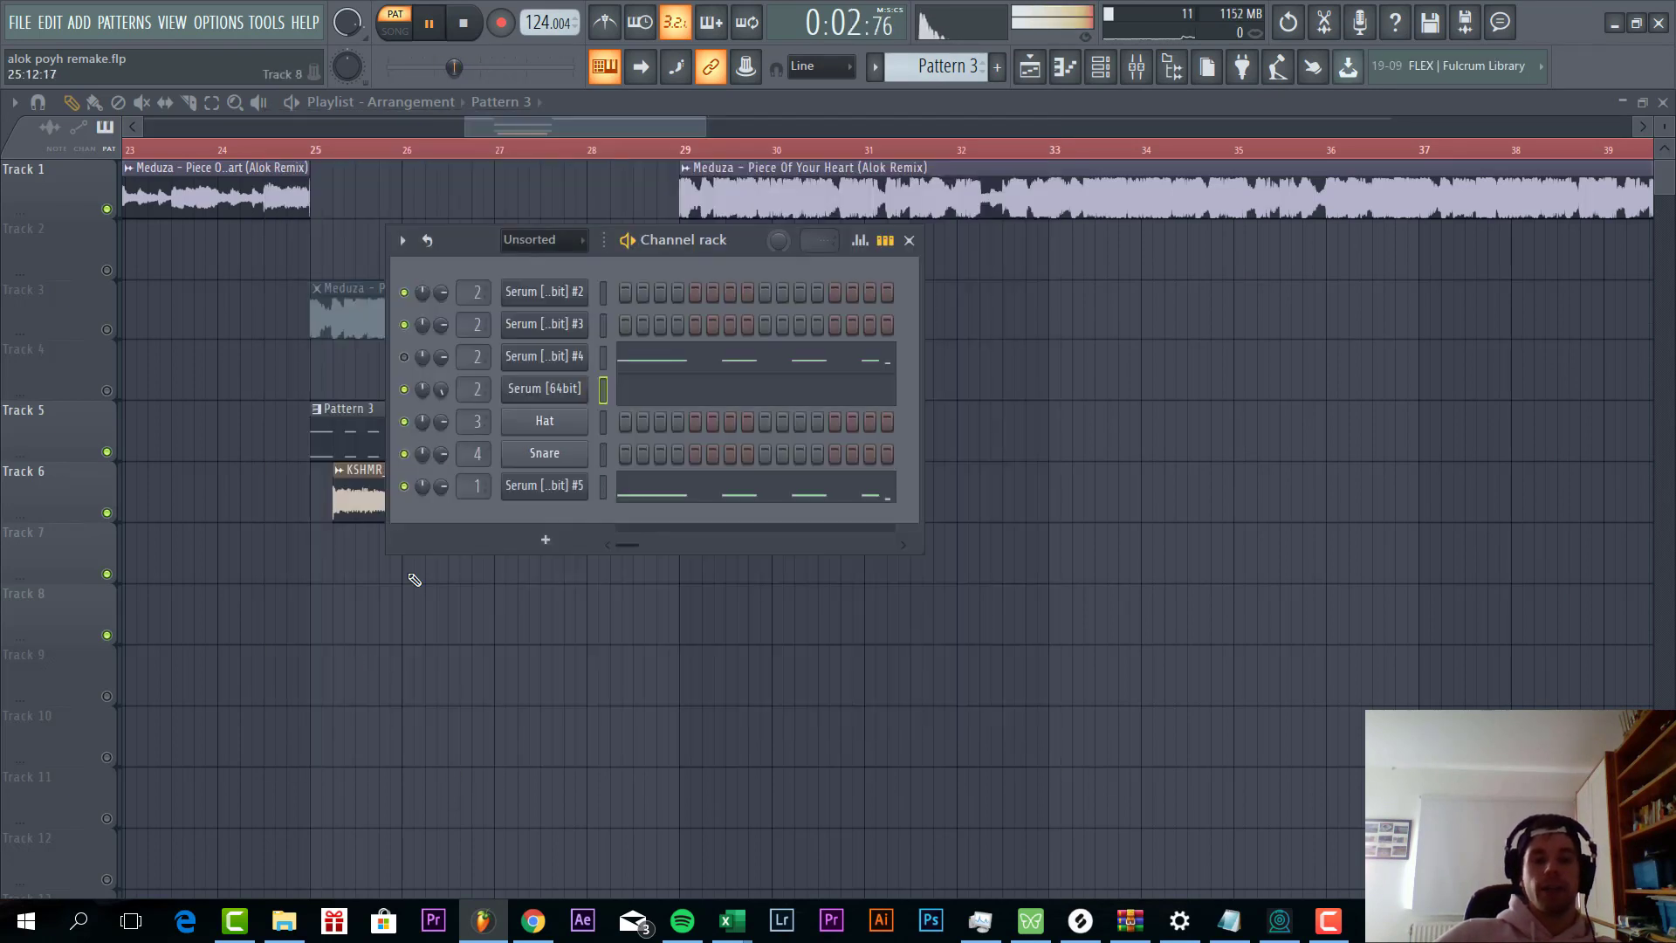
Step: Open the Serum #4 synth and reset its patch to the init preset
click(406, 389)
click(559, 358)
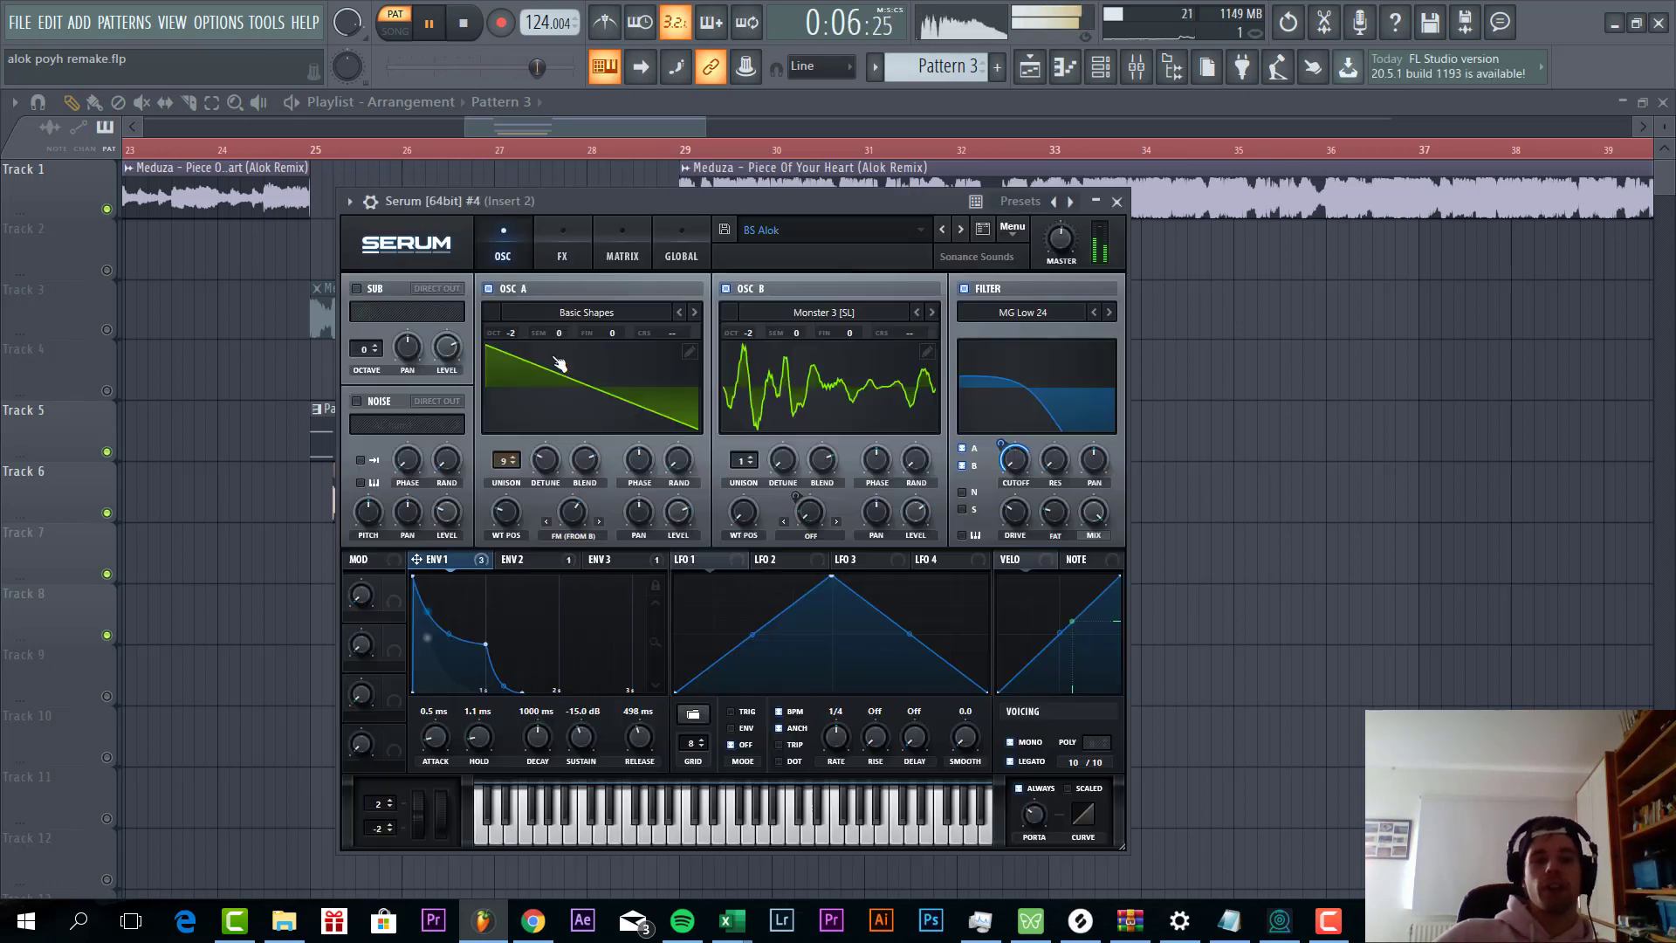
drag(751, 222, 667, 186)
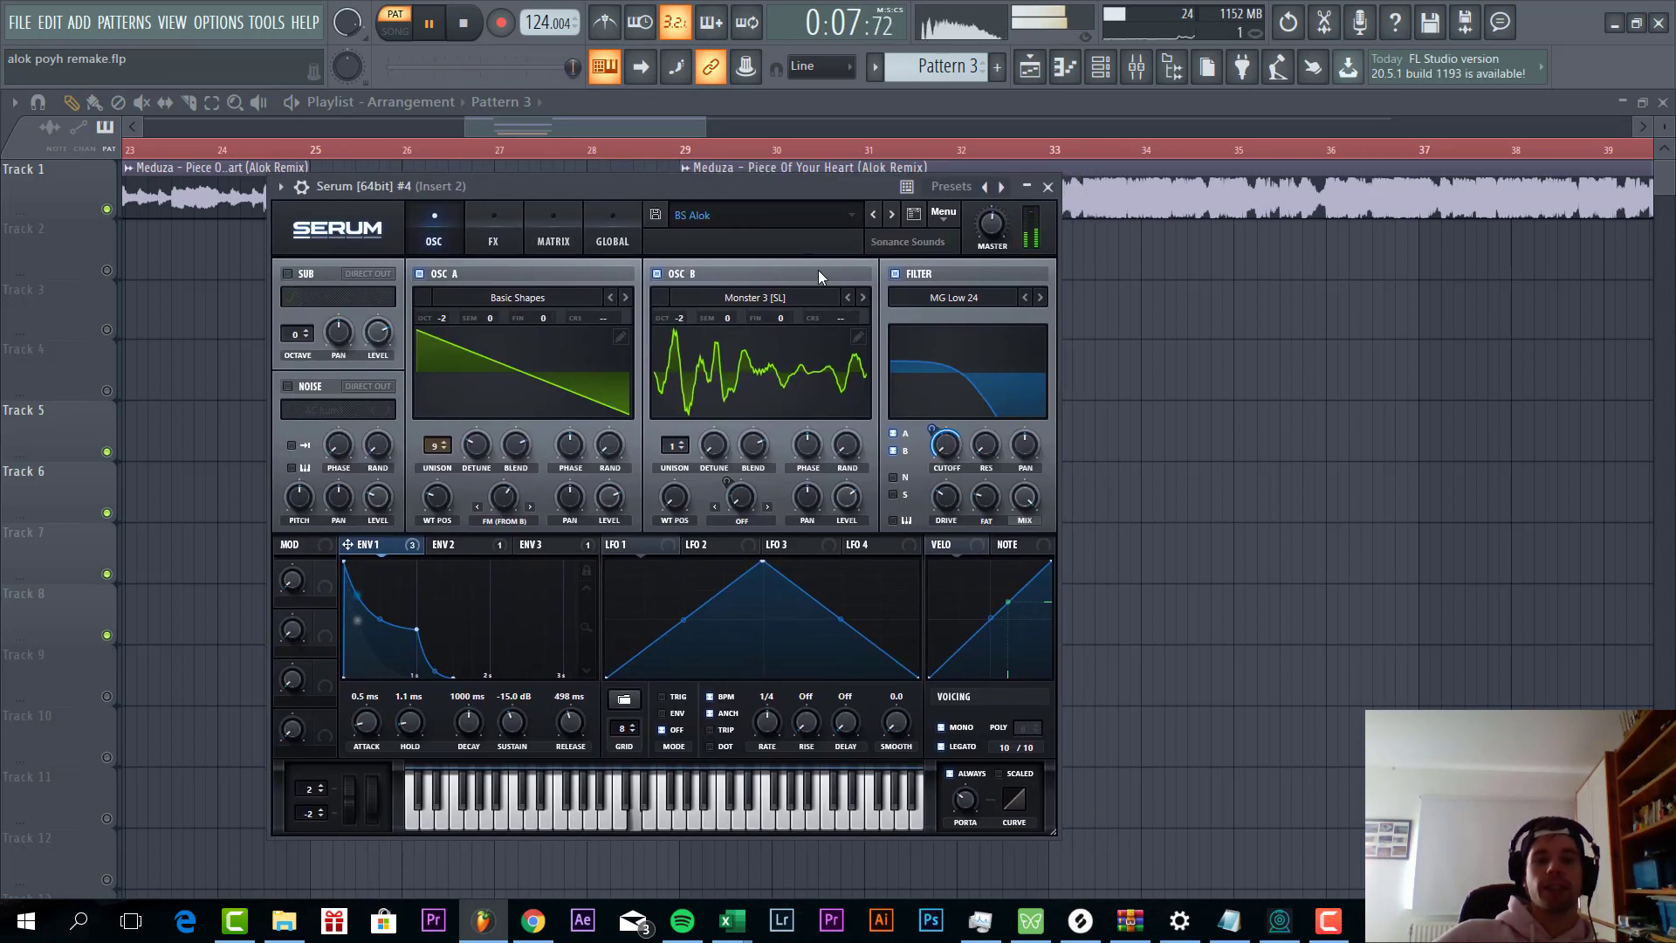
click(945, 216)
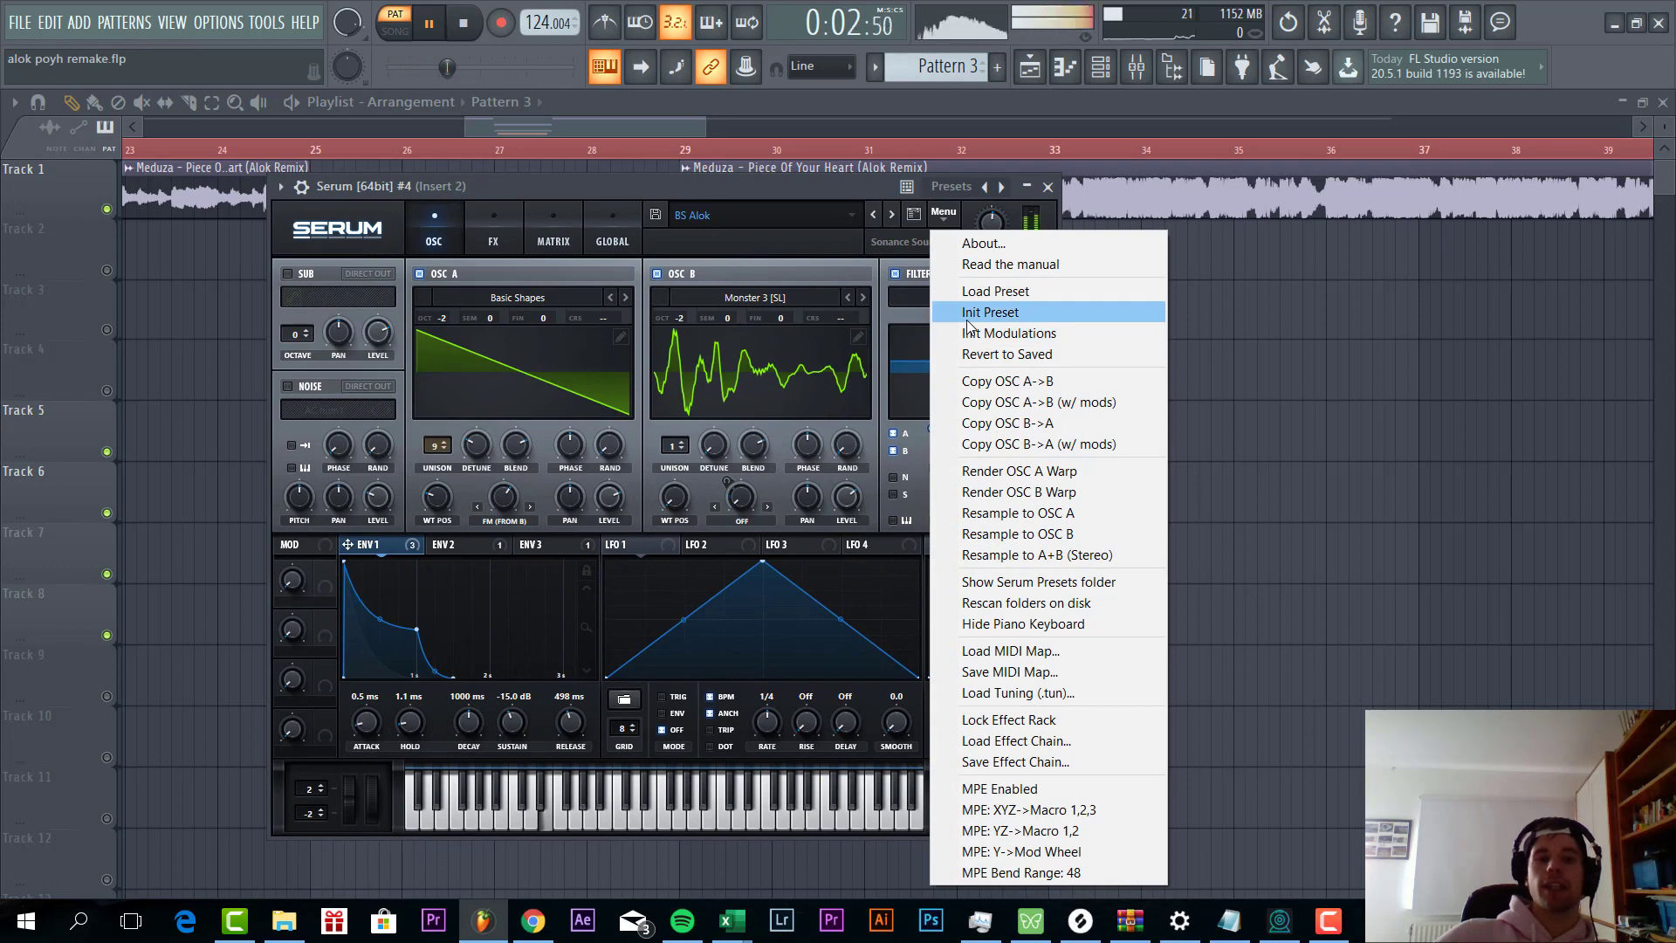
click(966, 312)
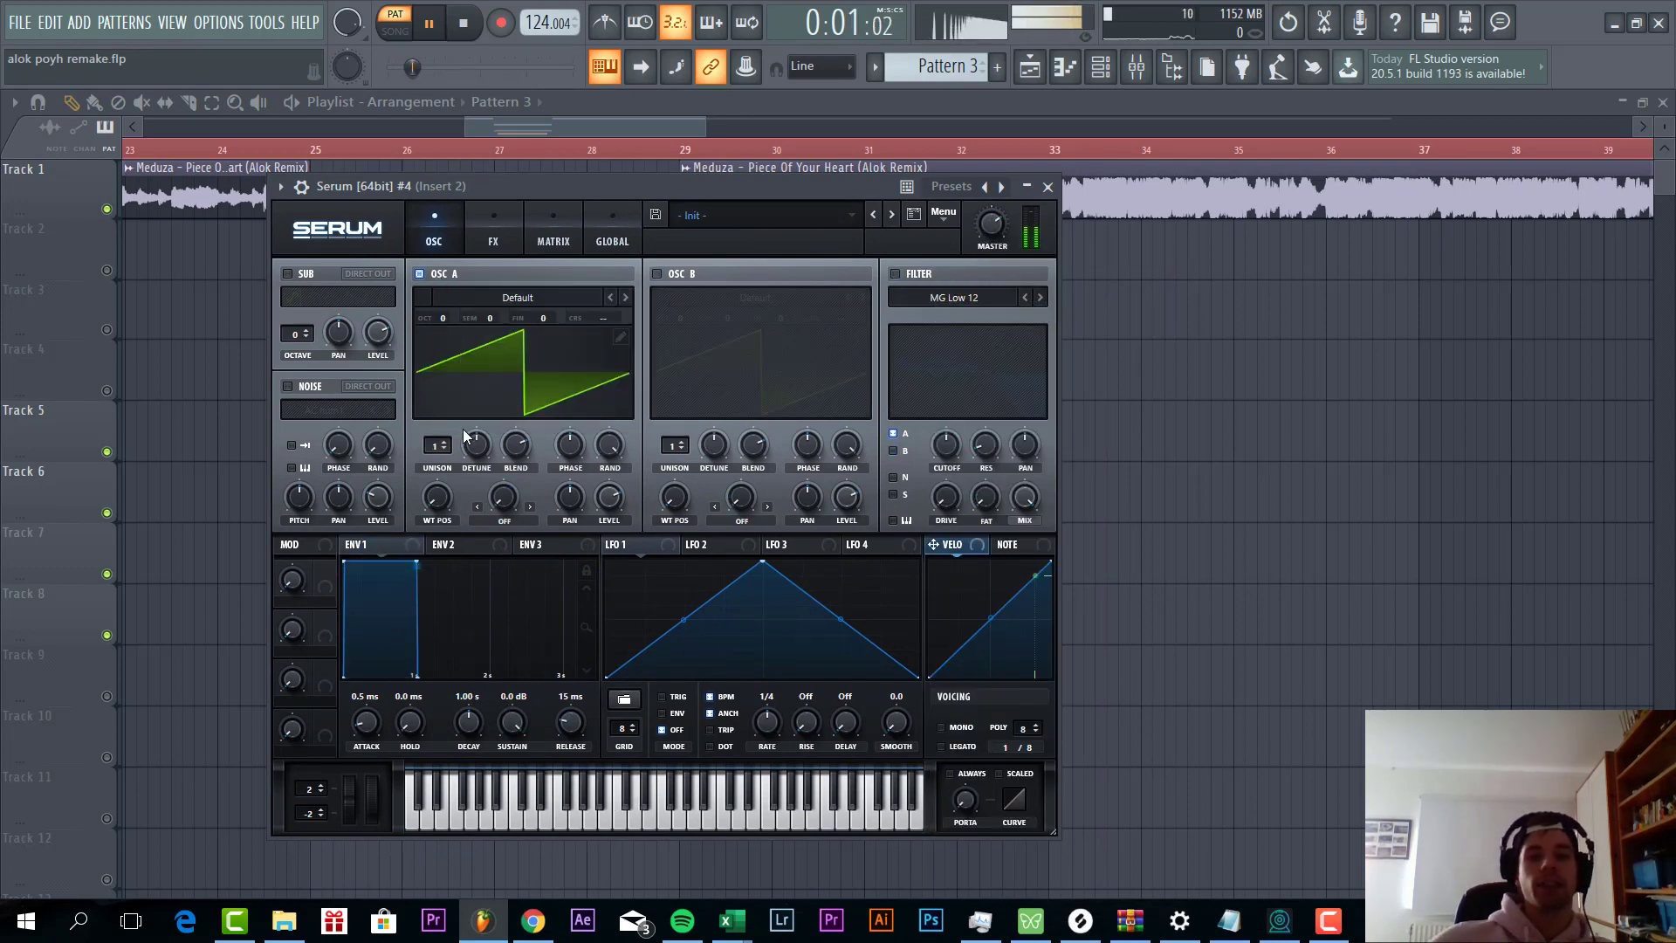
Step: Set oscillator A to octave -2, 9 unison voices, detune 0.07 and random phase 0%, with its warp mode on FM (From B)
drag(443, 319, 479, 358)
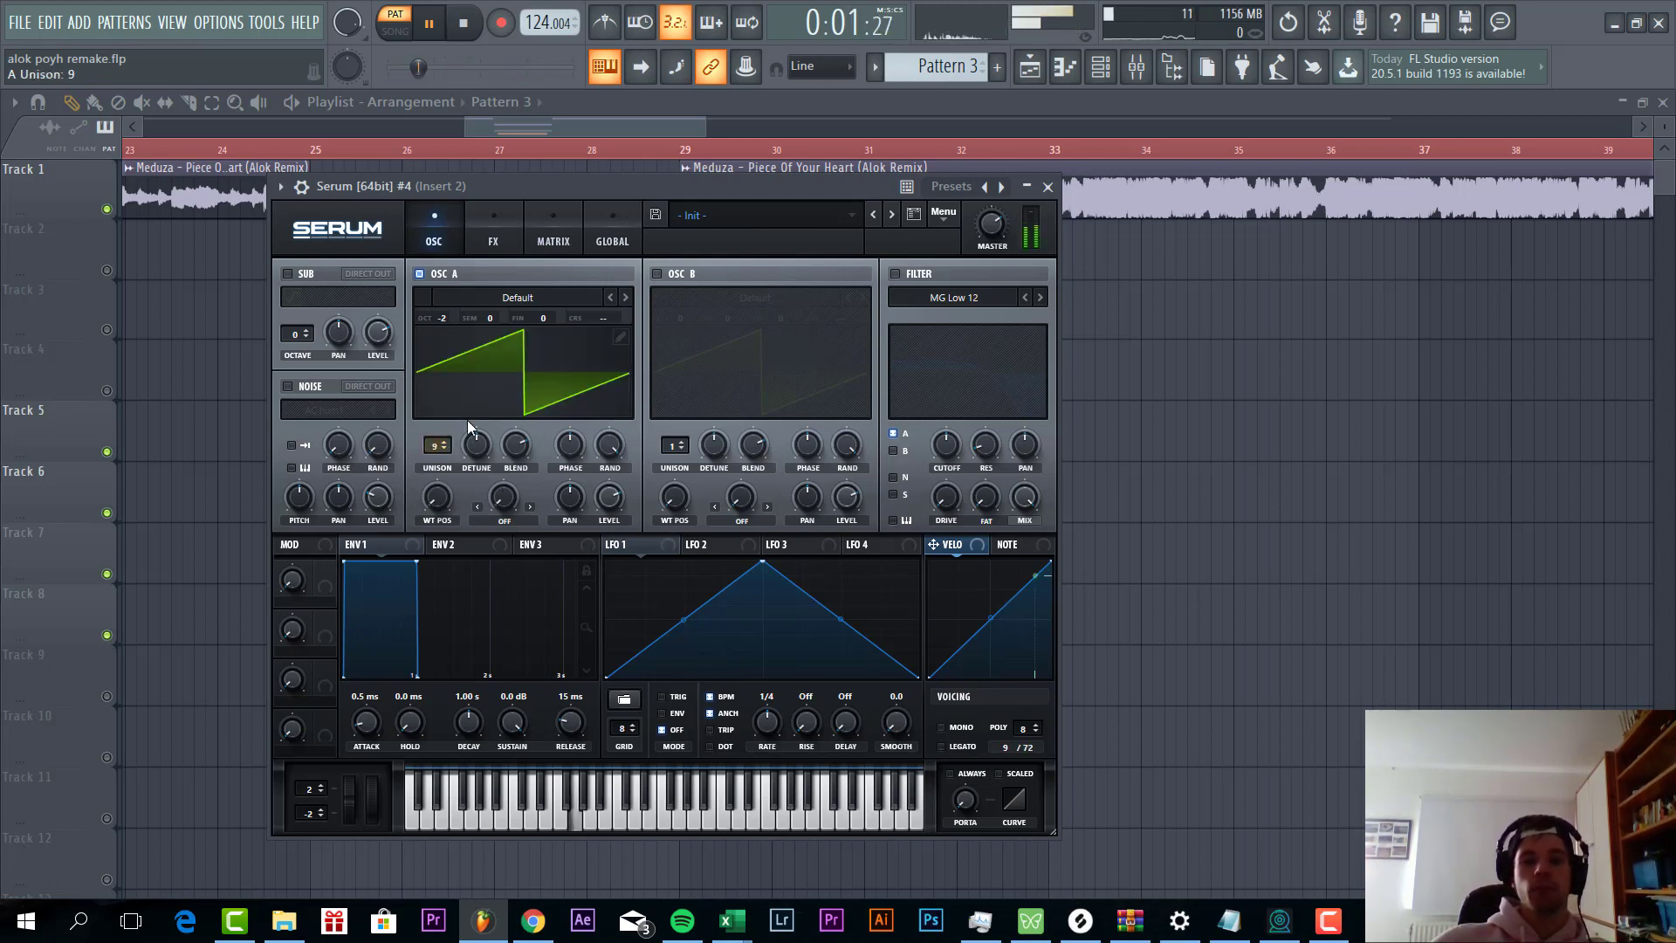
drag(471, 445, 458, 468)
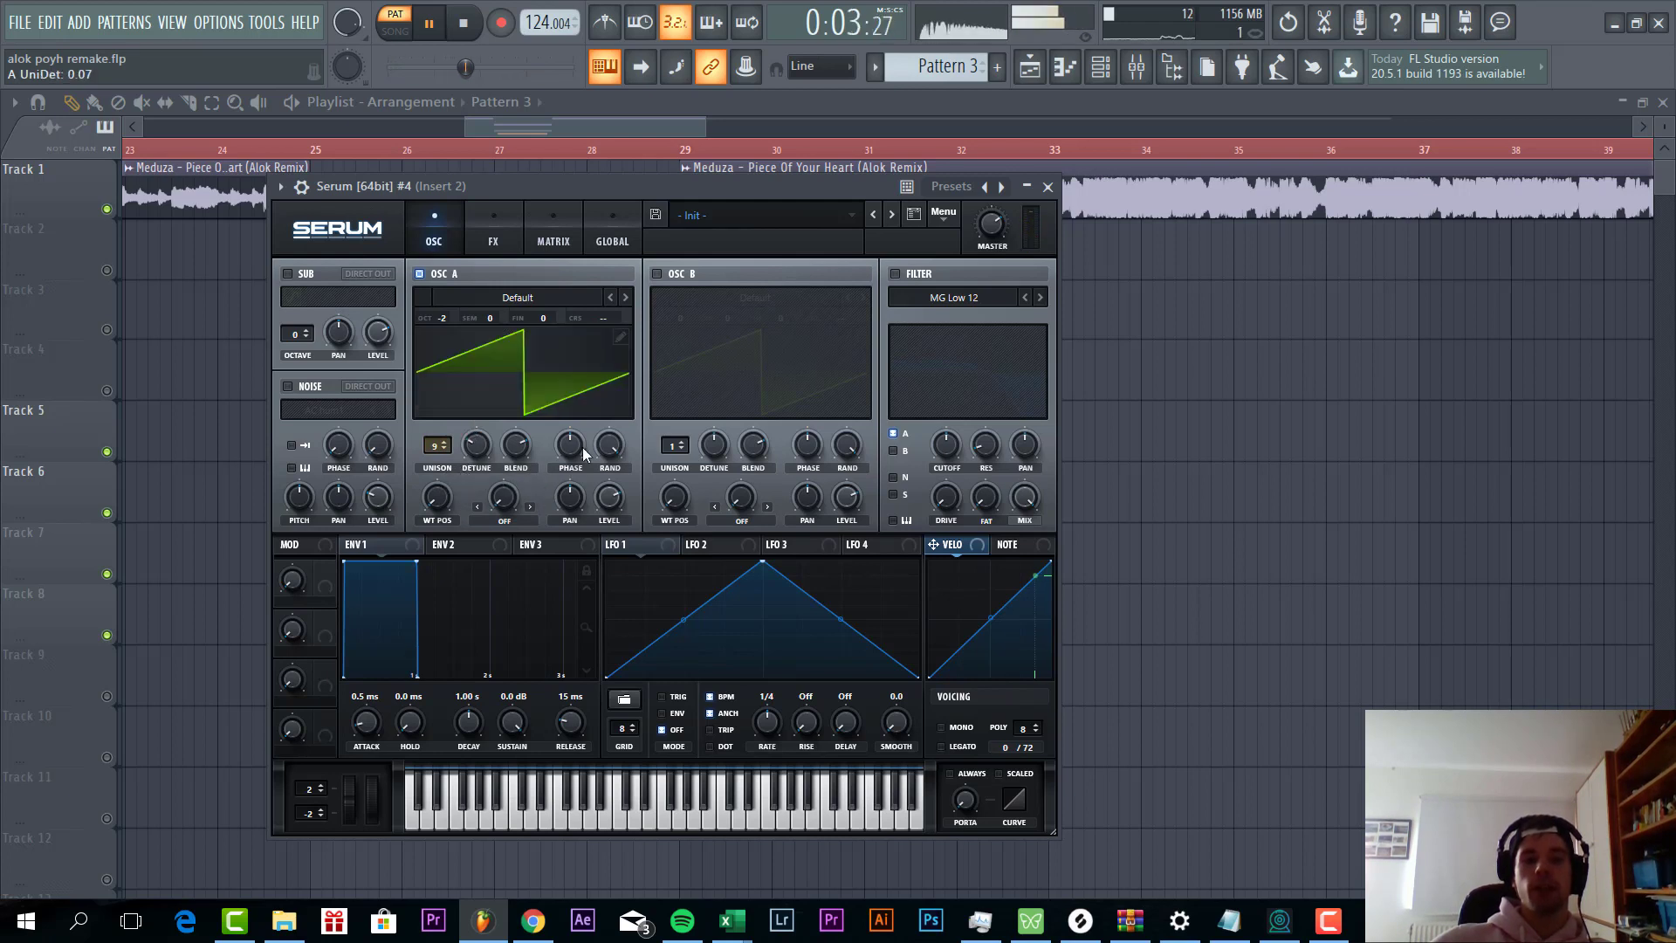
drag(610, 443, 584, 669)
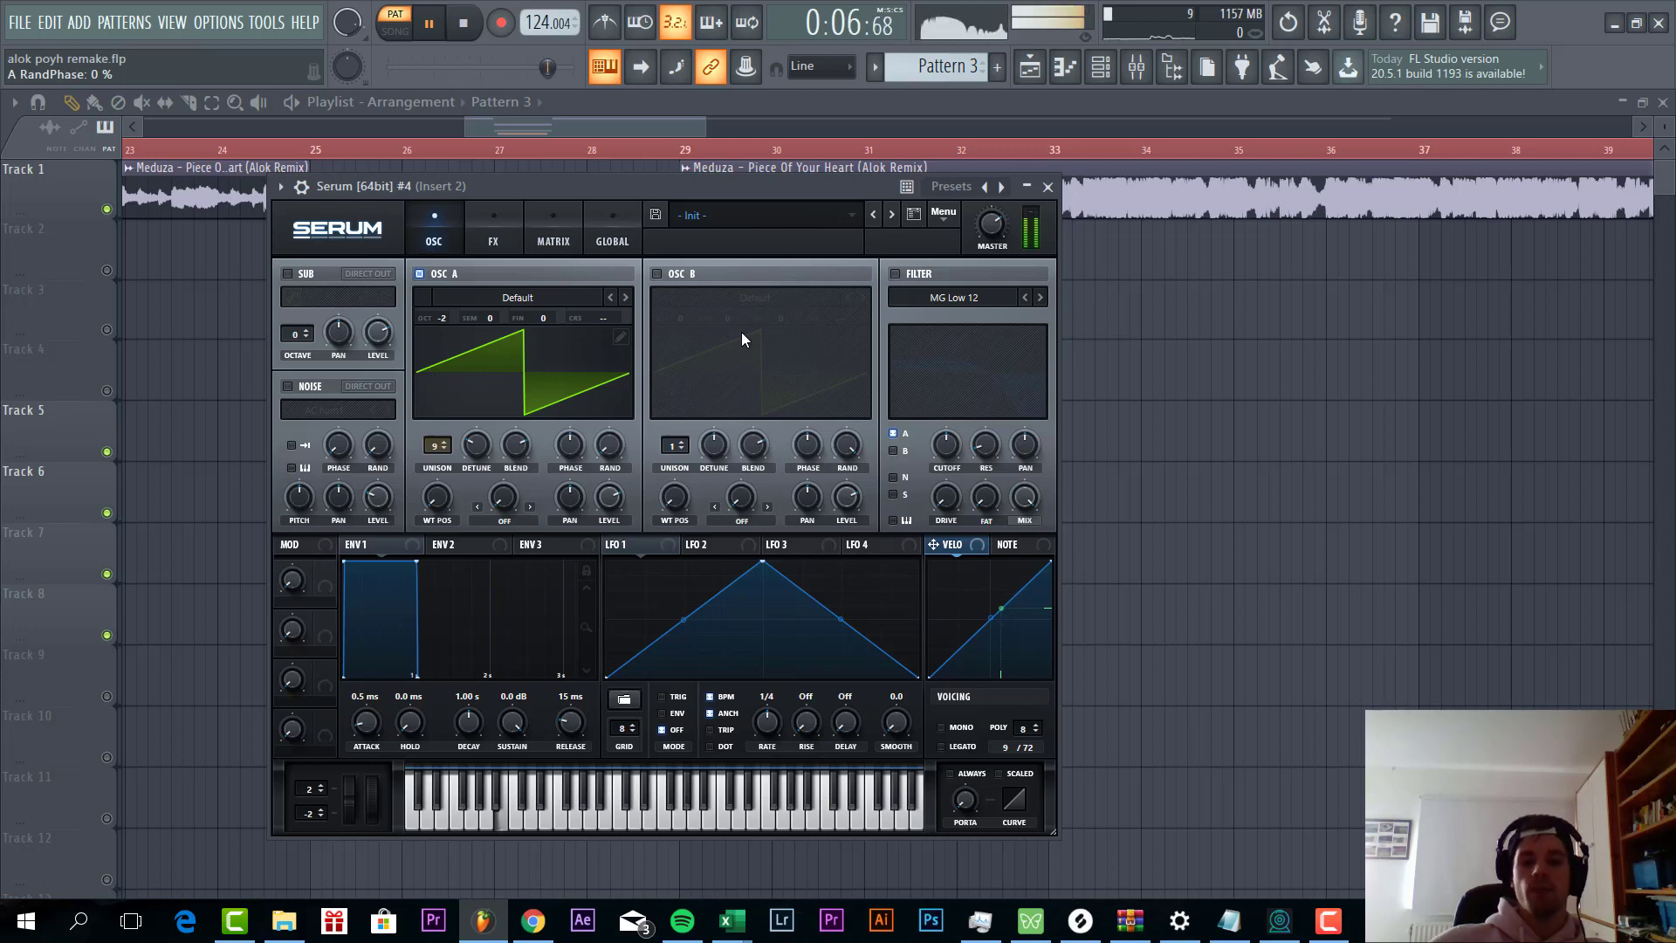
click(504, 520)
click(515, 431)
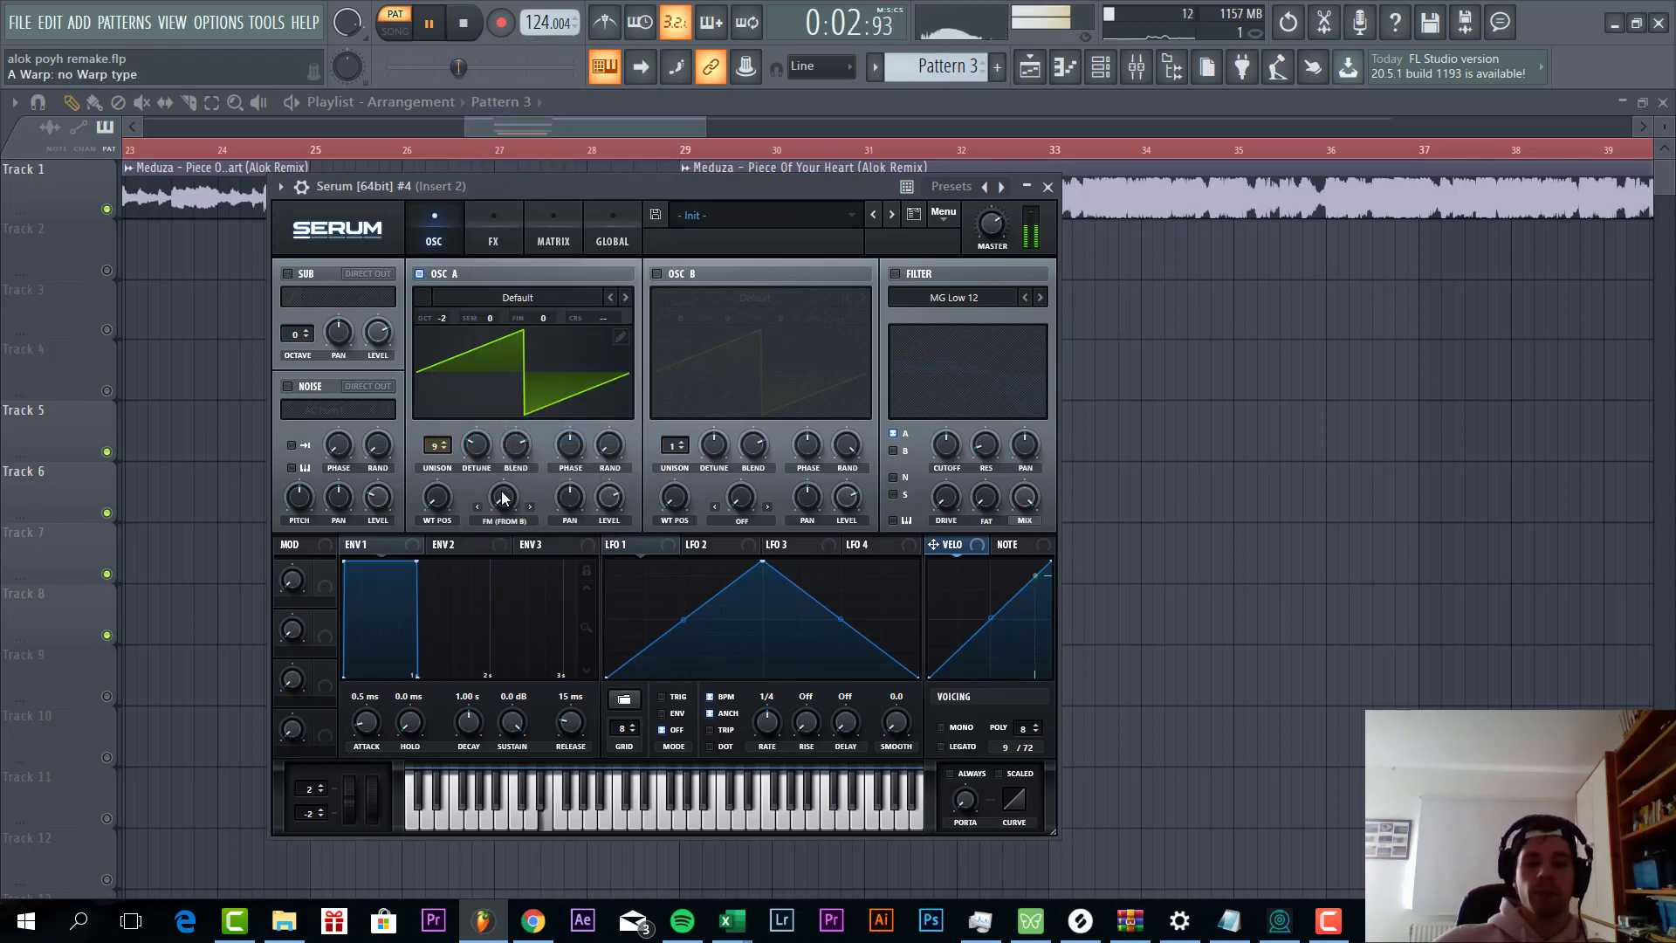
Step: Enable oscillator B and load the Monster 3 [SL] wavetable into it
click(656, 274)
click(782, 301)
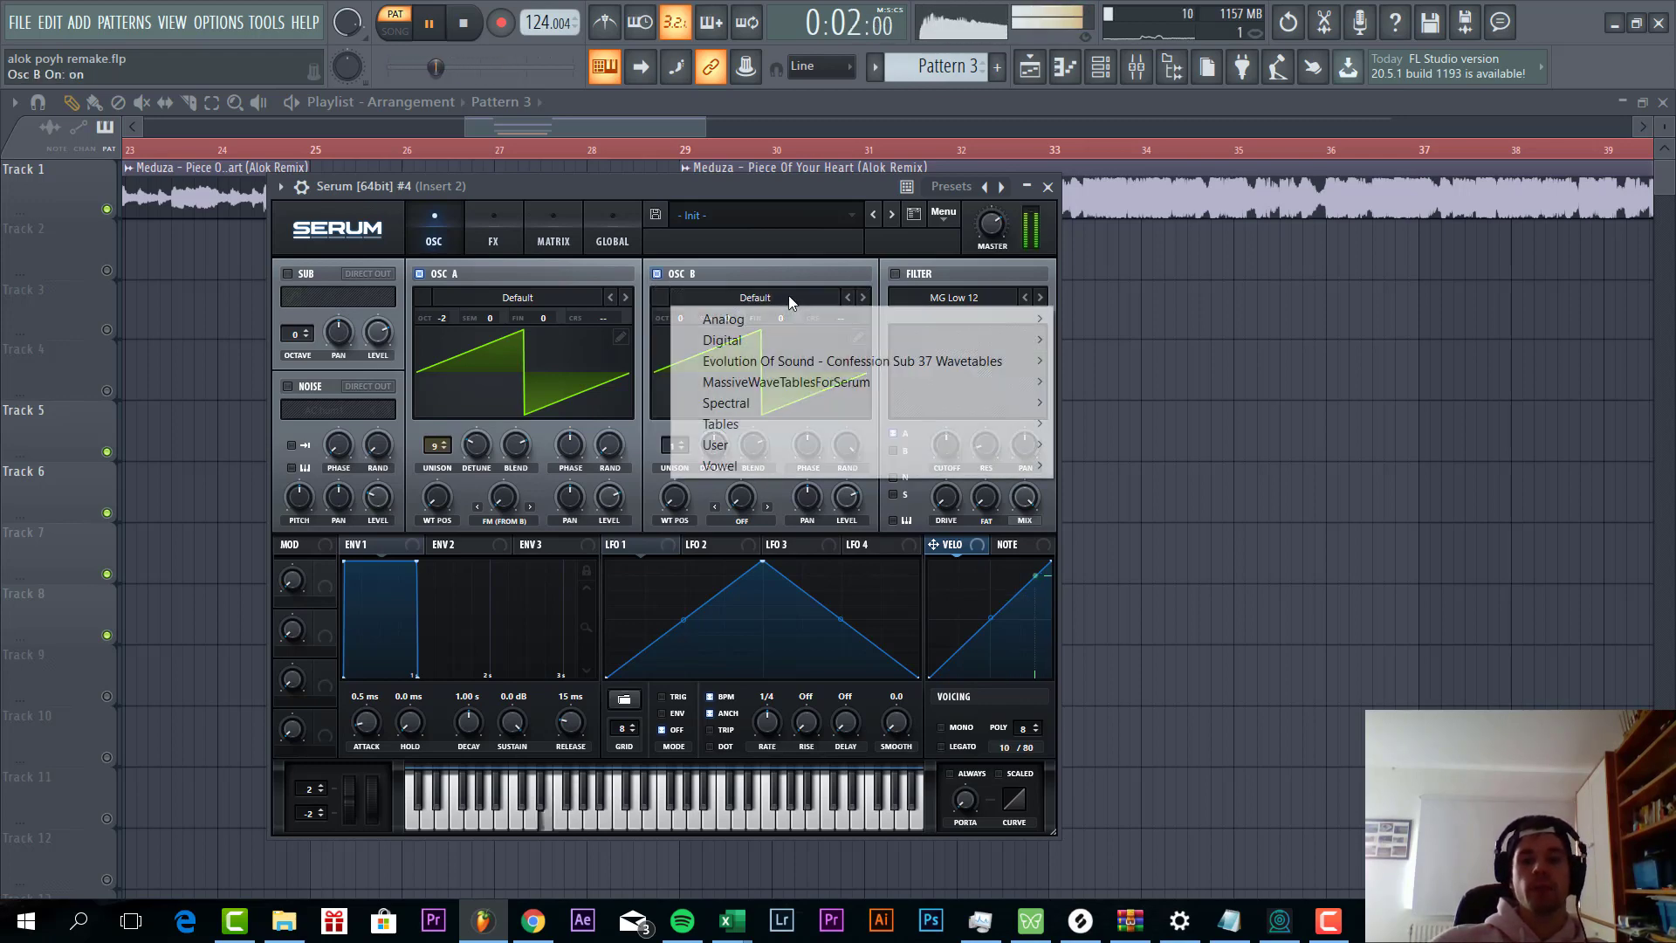
mouse_move(1025, 431)
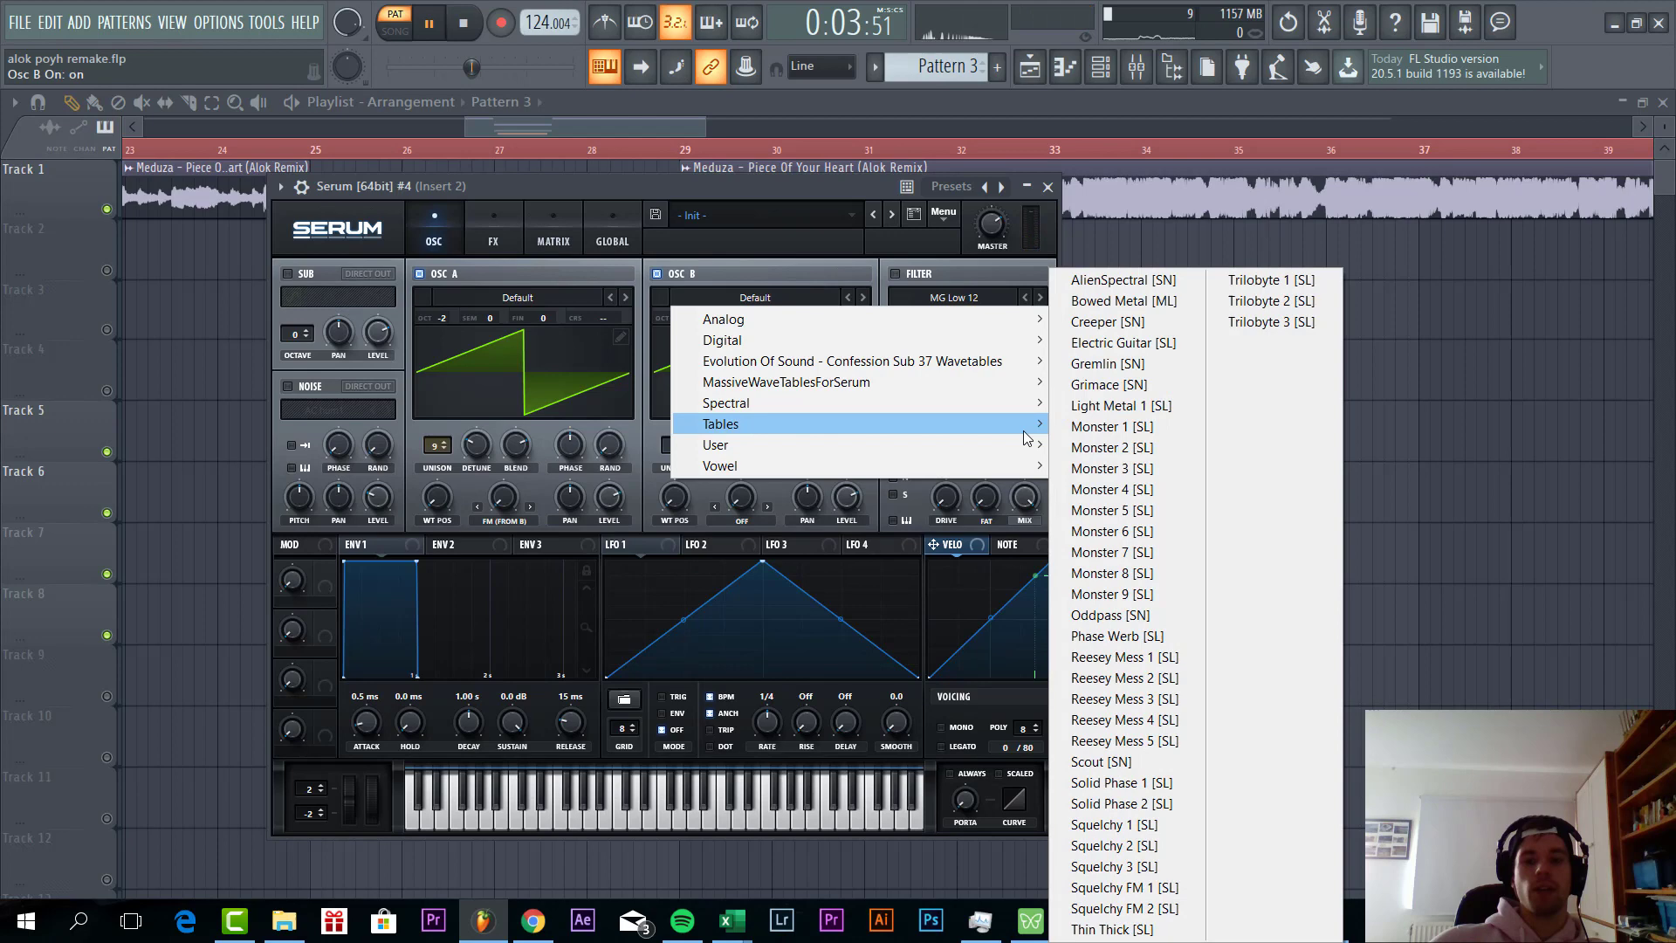
click(1141, 454)
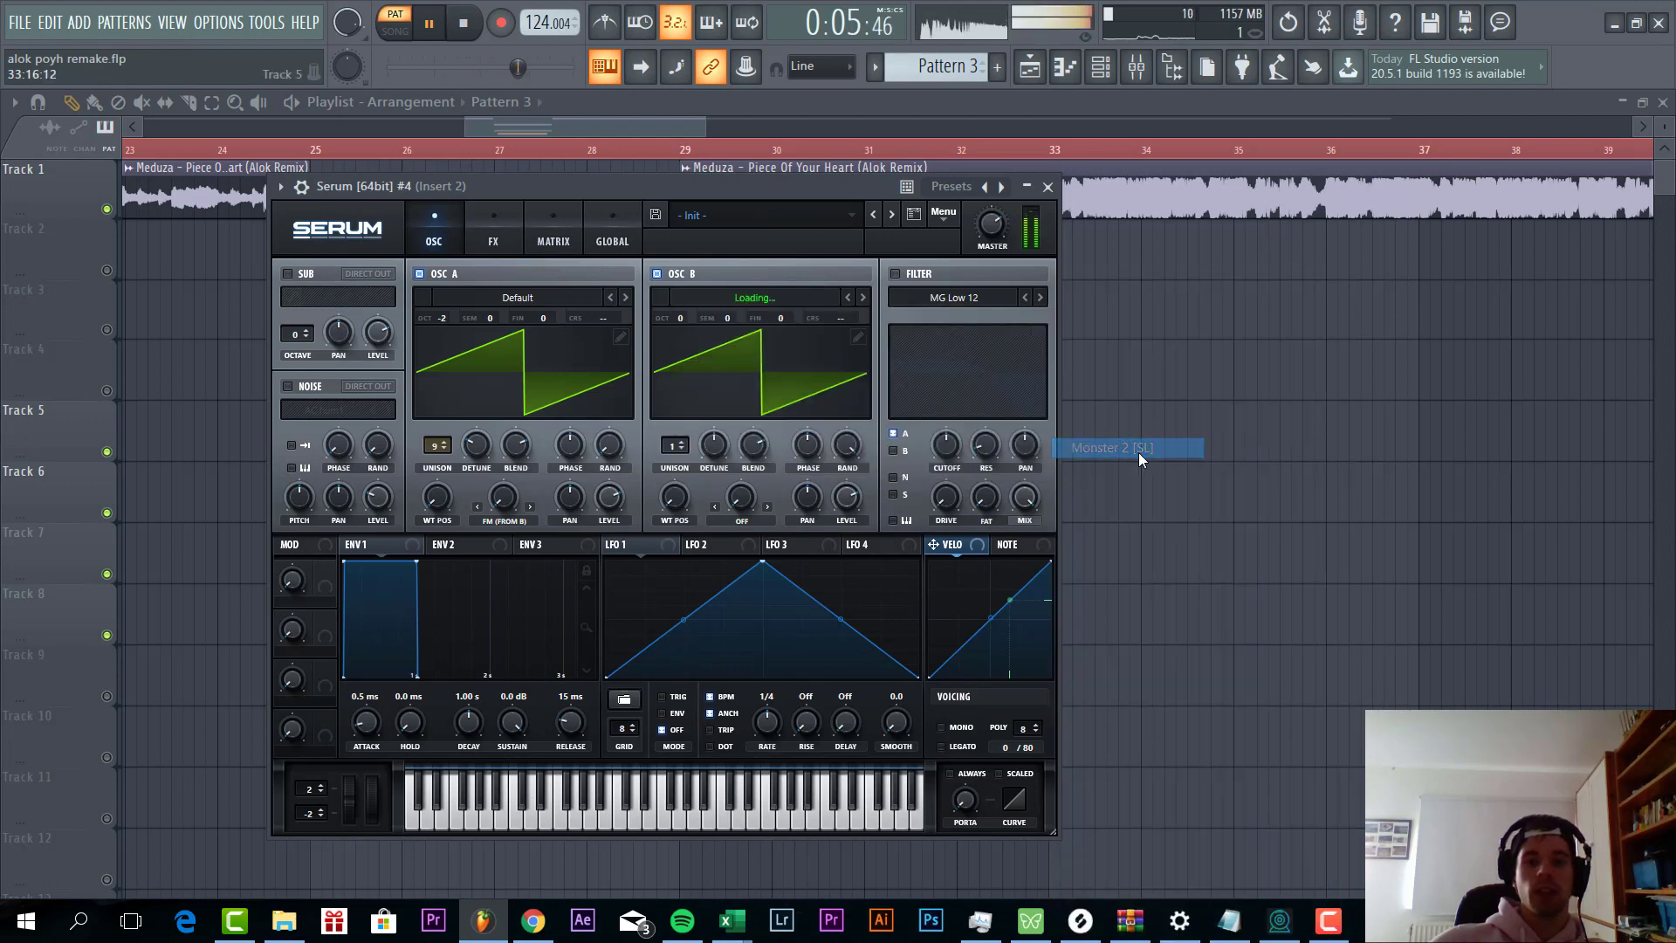
click(861, 298)
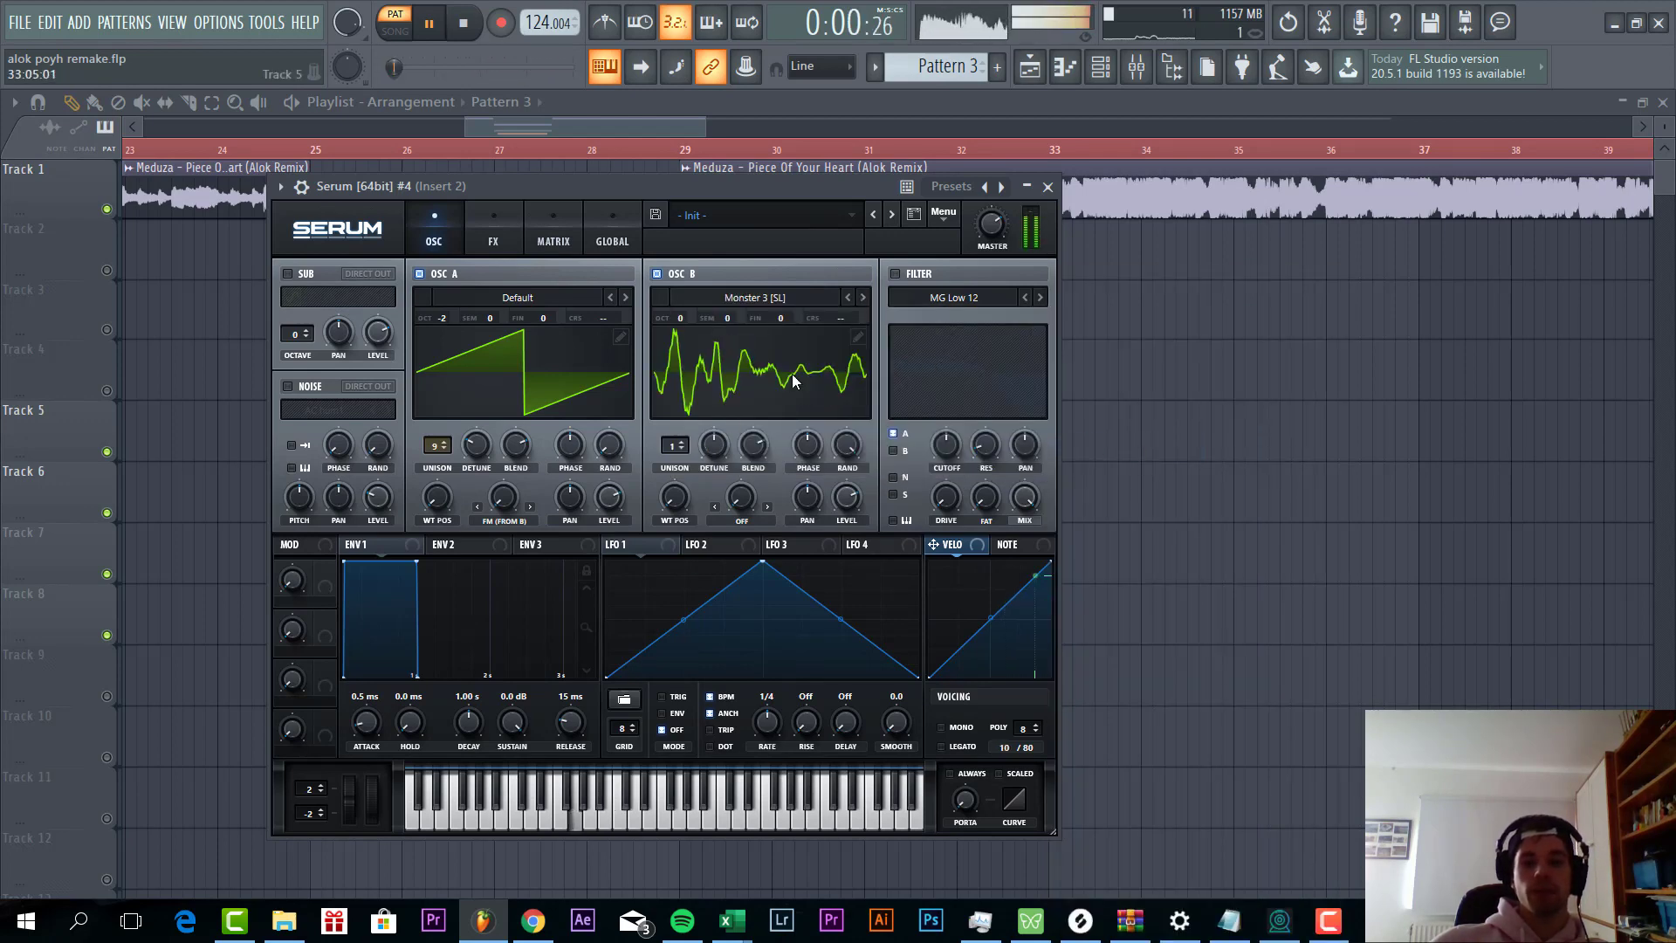
Step: Set oscillator B to octave -2, level 67% and random phase 0%, and raise oscillator A's FM warp to 66%
scroll(685, 315, down, 2)
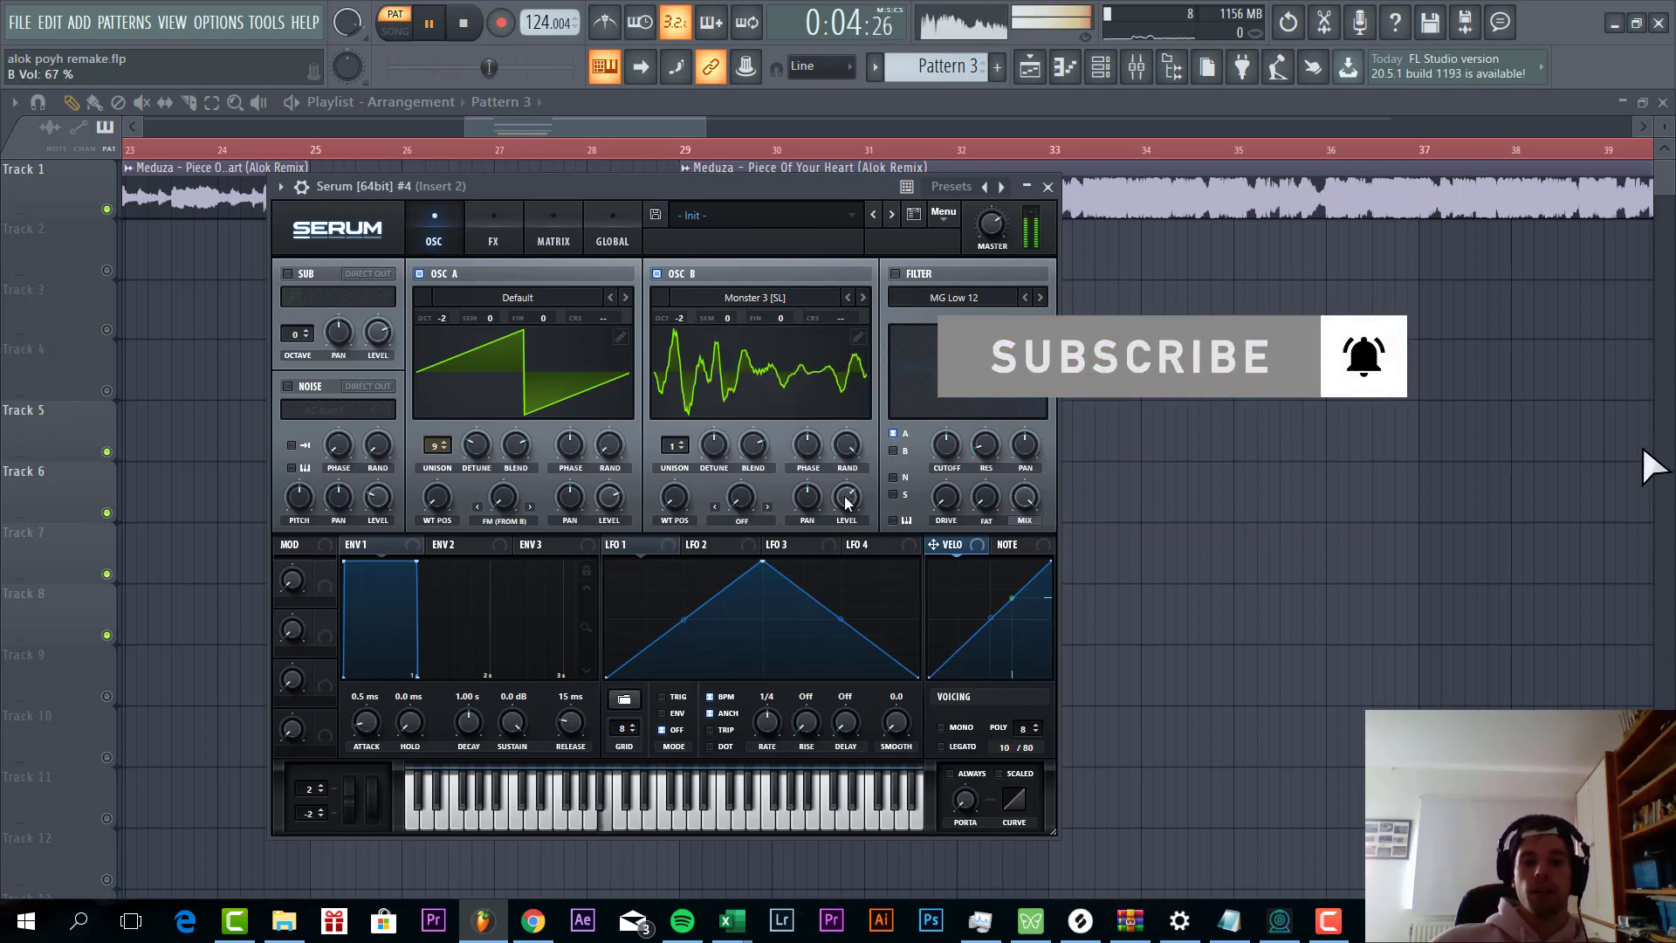
scroll(846, 502, down, 4)
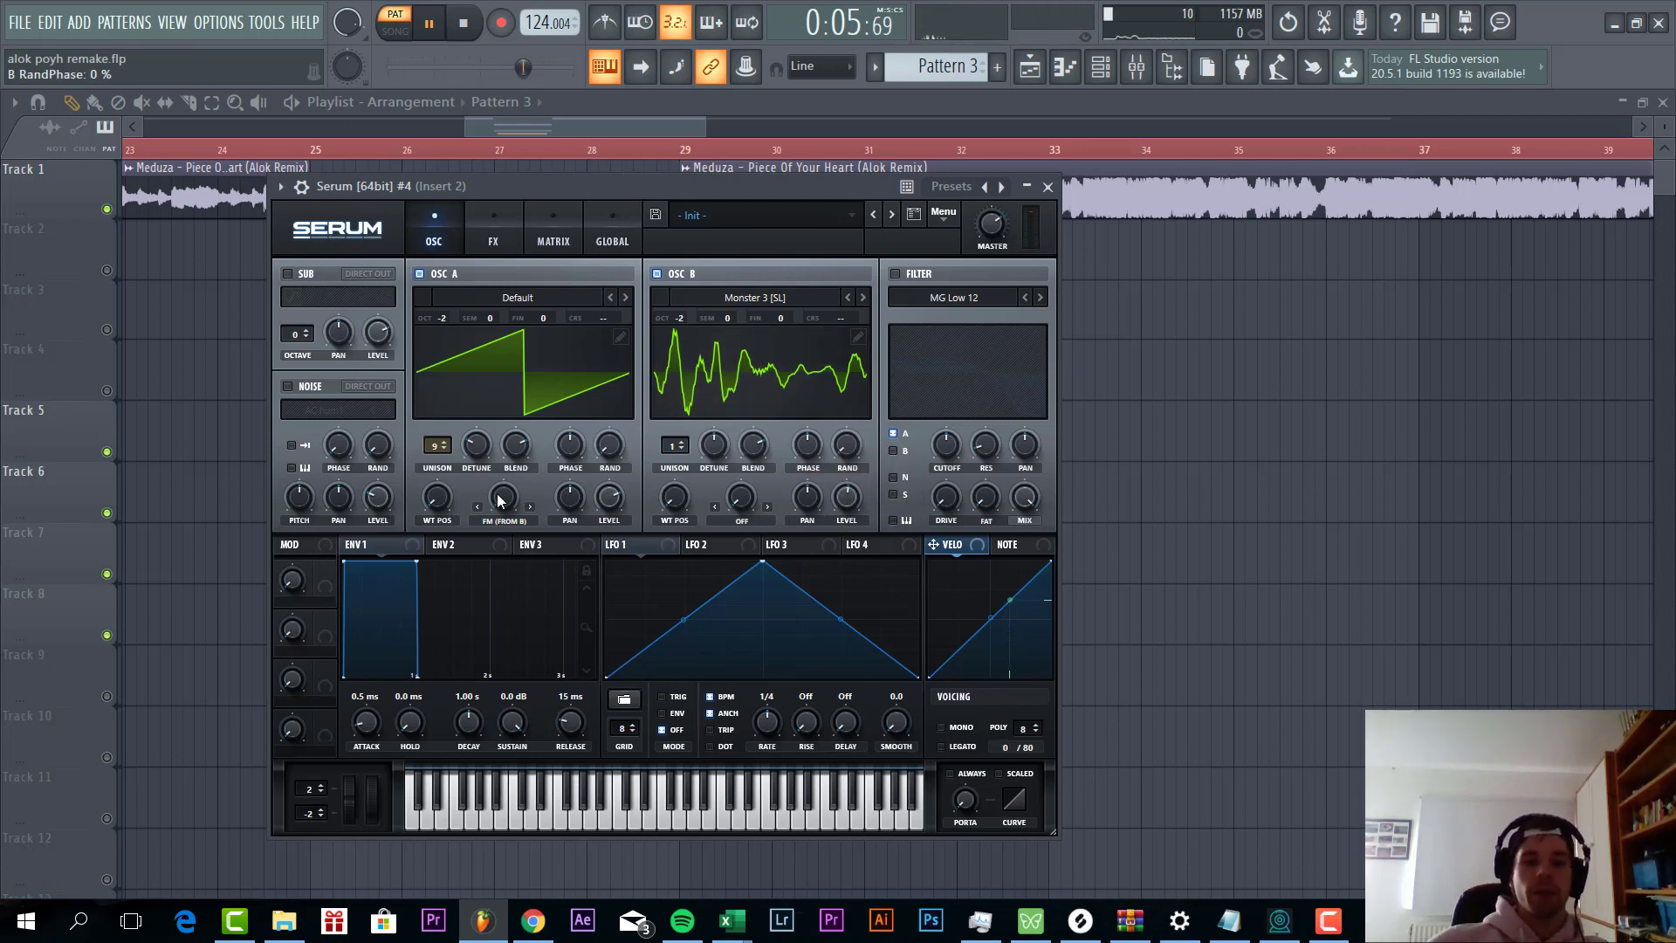
drag(501, 500, 550, 405)
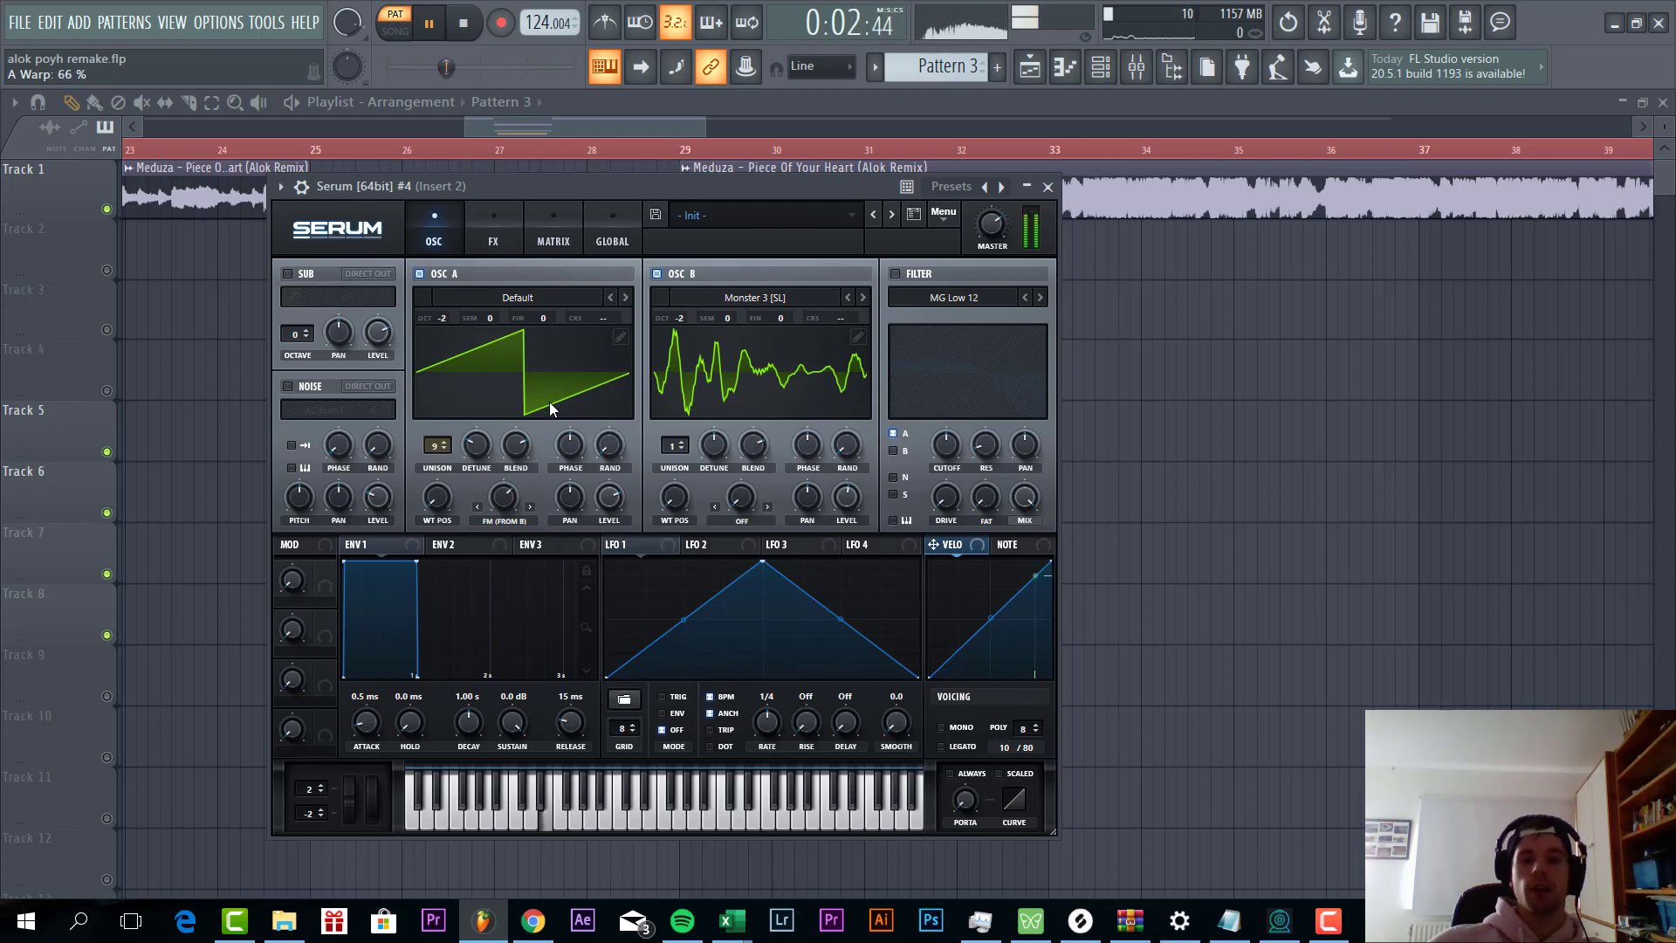
Step: Enable the filter as MG Low 24, route oscillator B through it, lower its cutoff, and set drive to 36% and fat to 24%
click(901, 274)
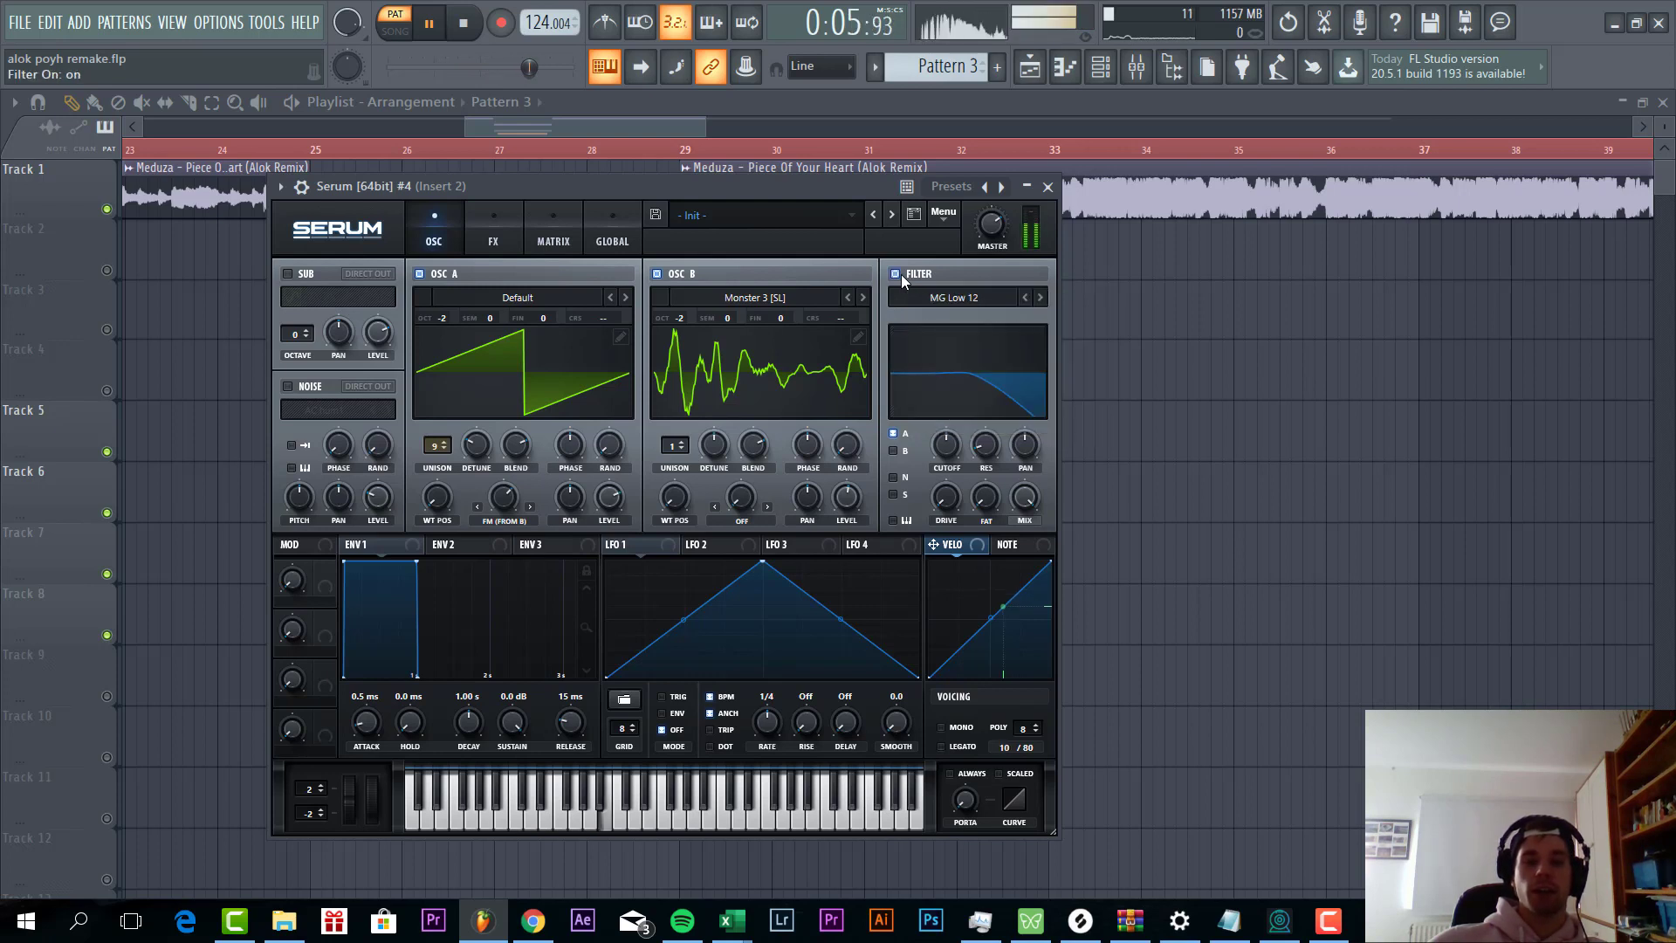
click(1038, 301)
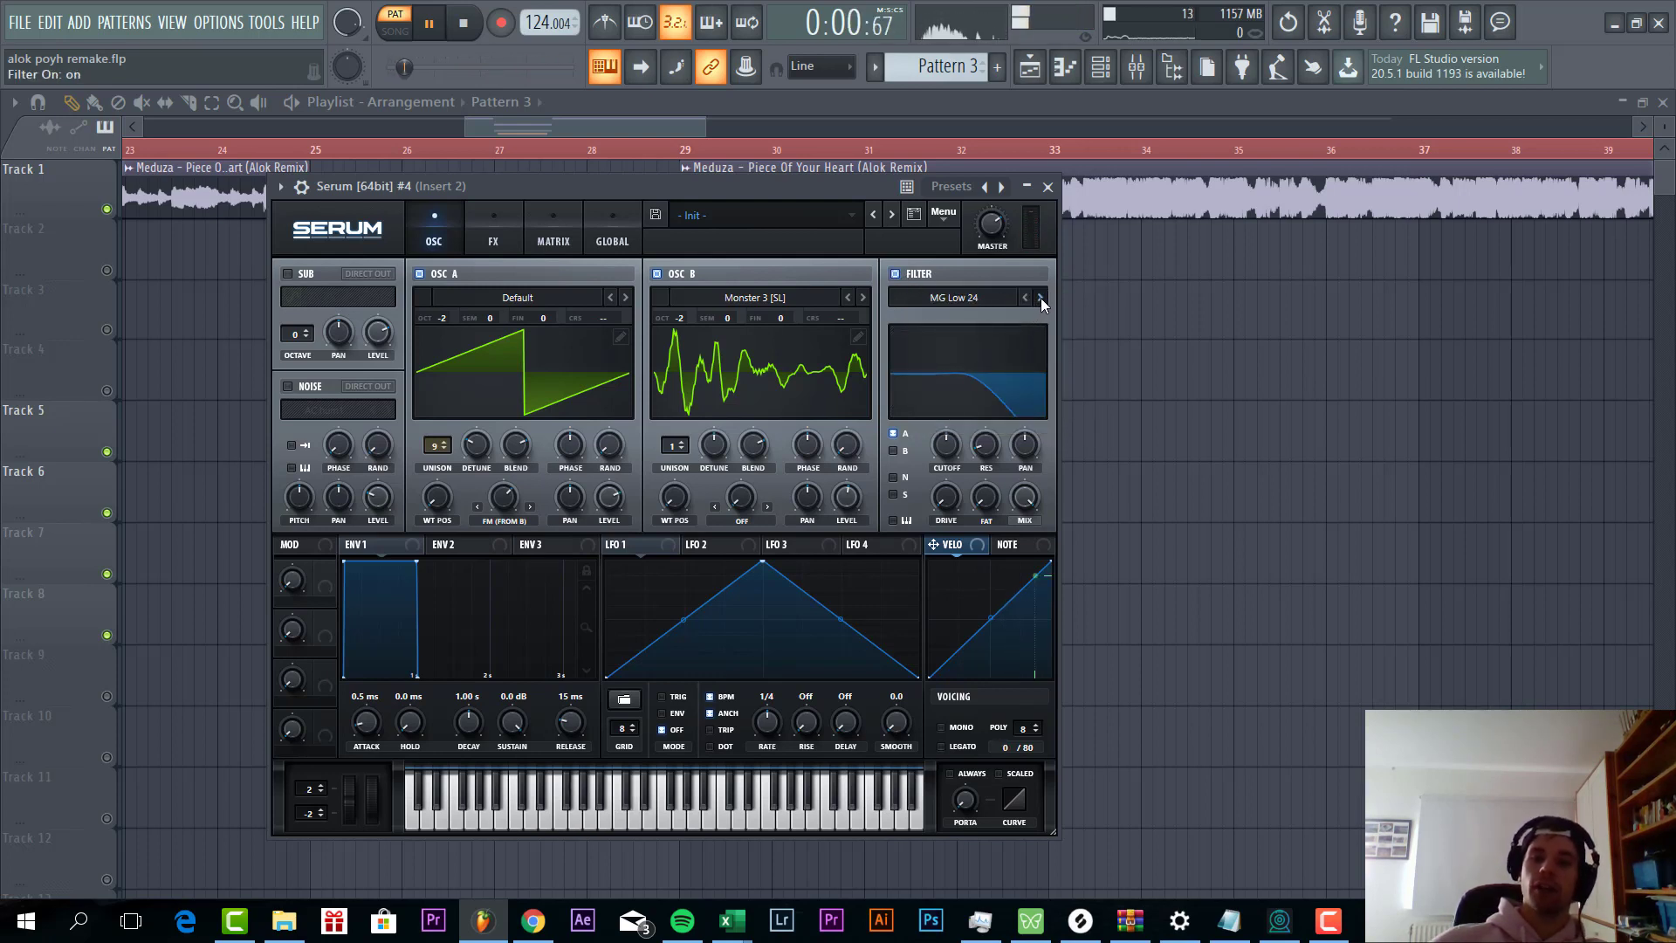
click(1039, 298)
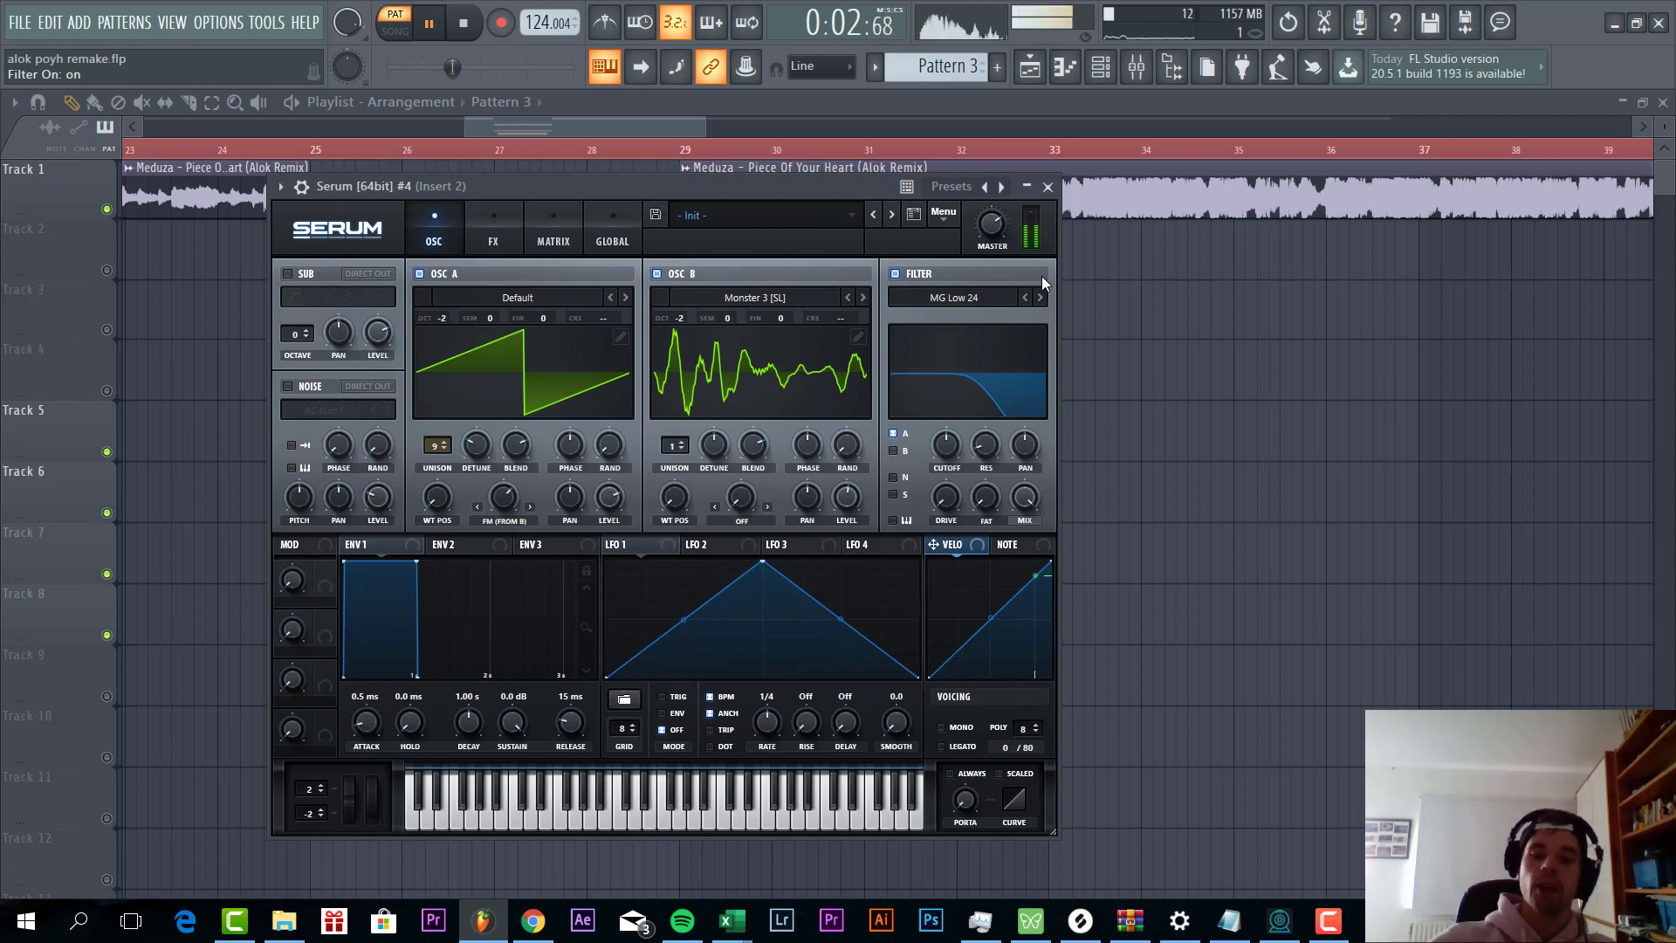
click(895, 450)
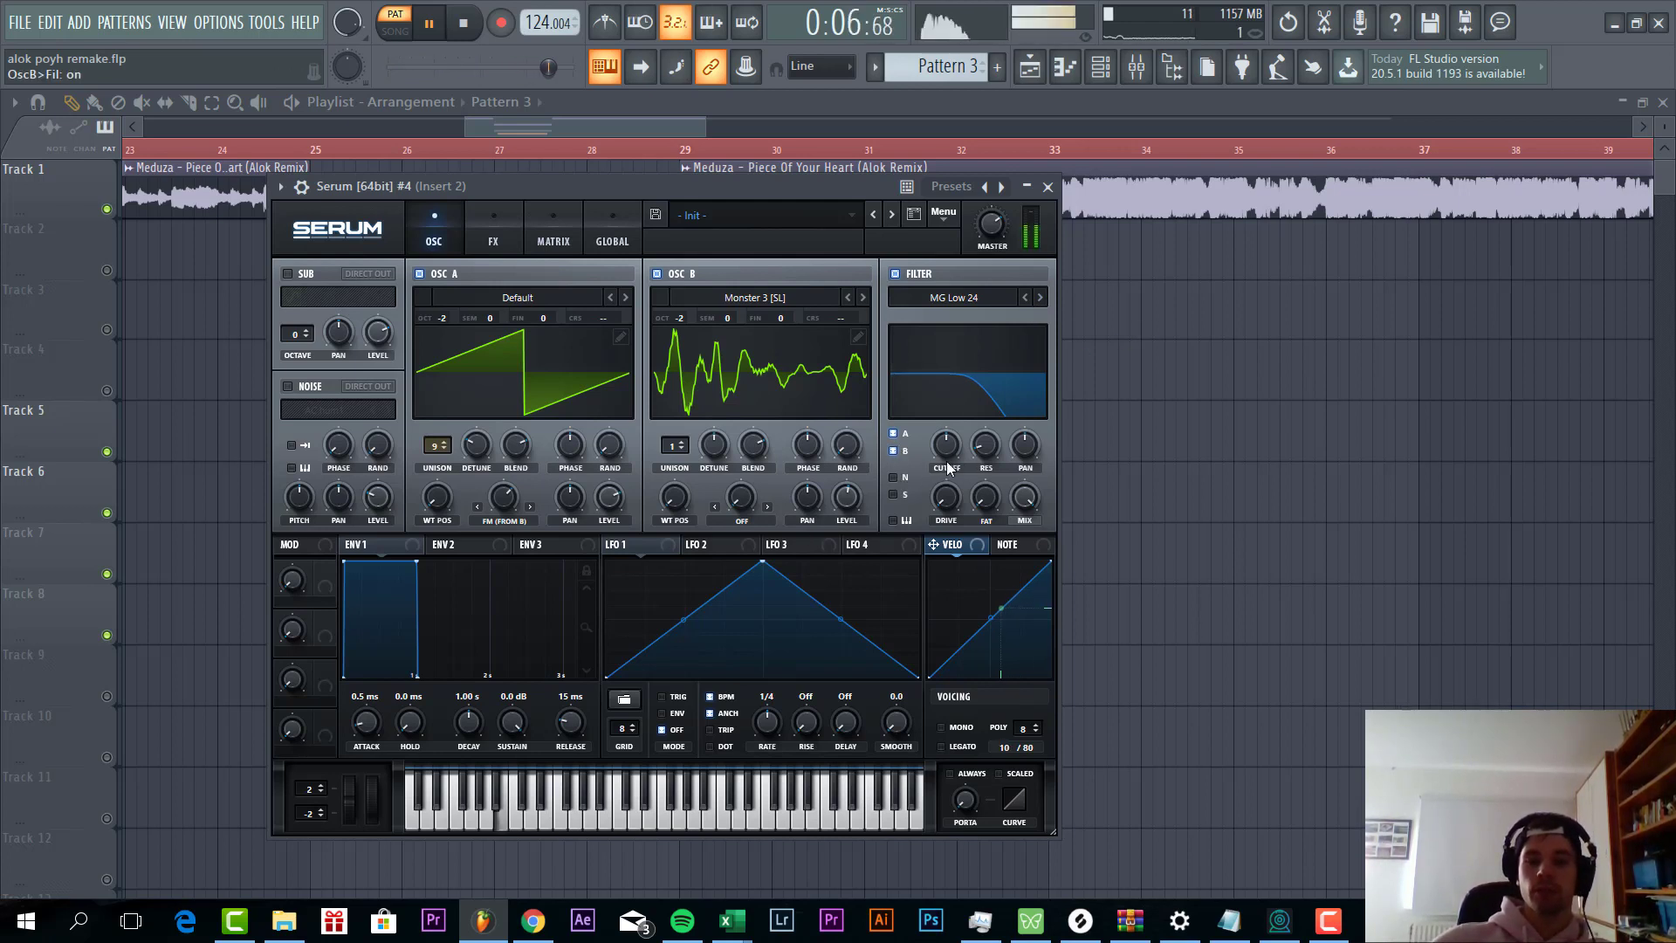
mouse_move(947, 461)
mouse_down()
mouse_move(956, 559)
mouse_move(950, 441)
mouse_up()
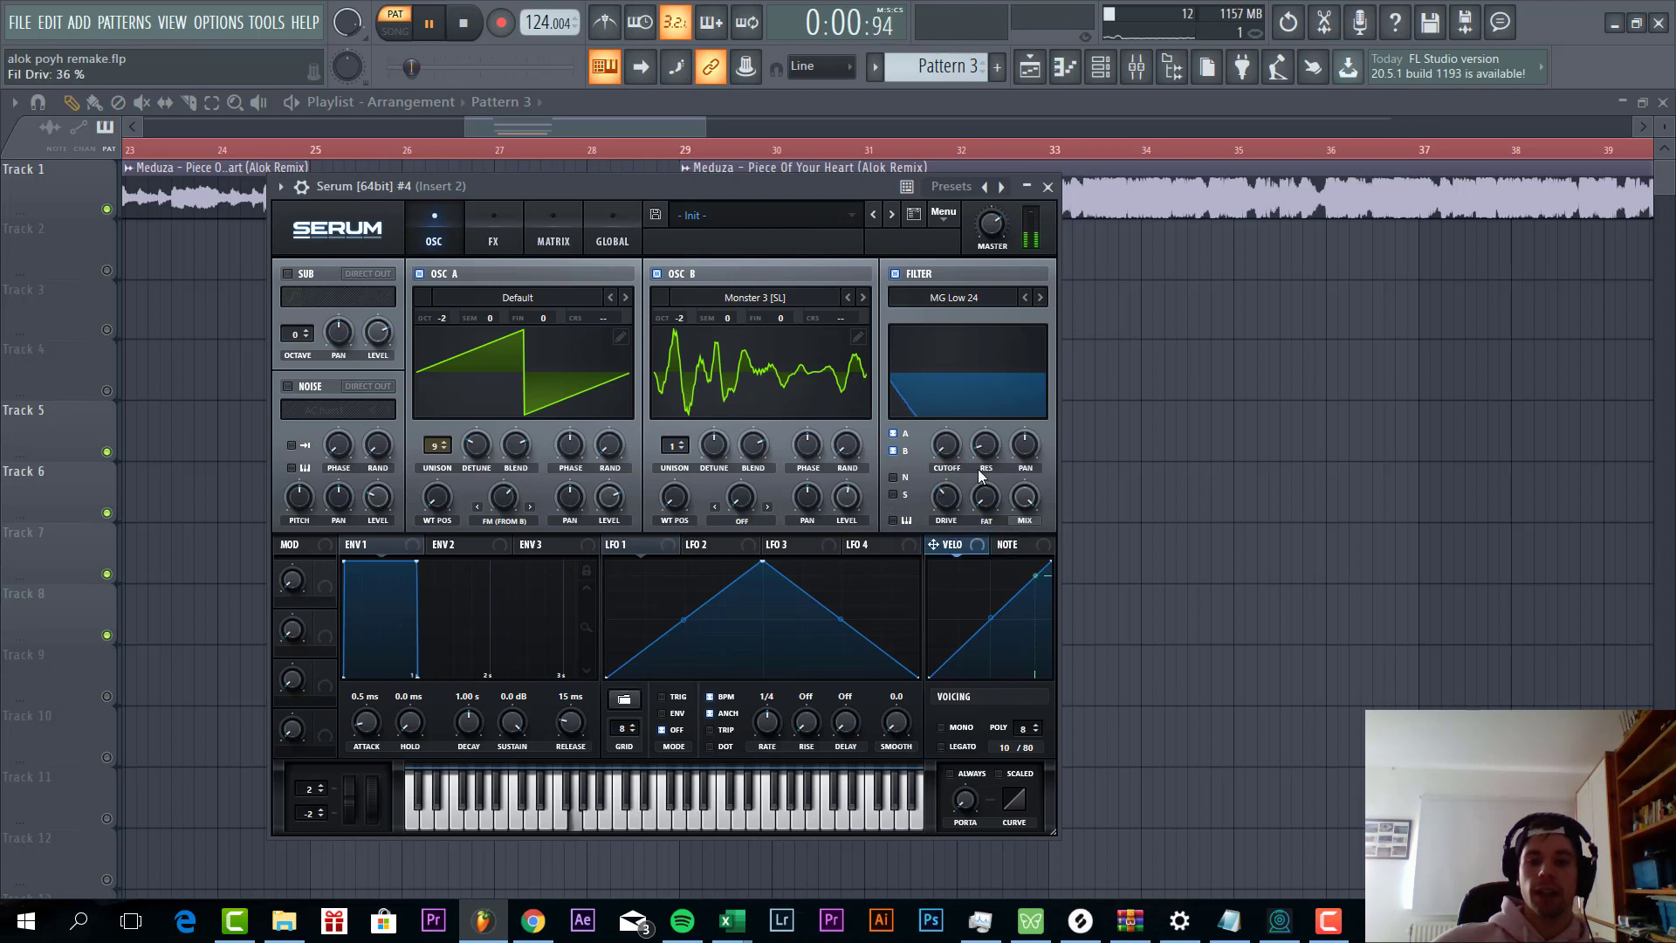
drag(985, 499, 987, 446)
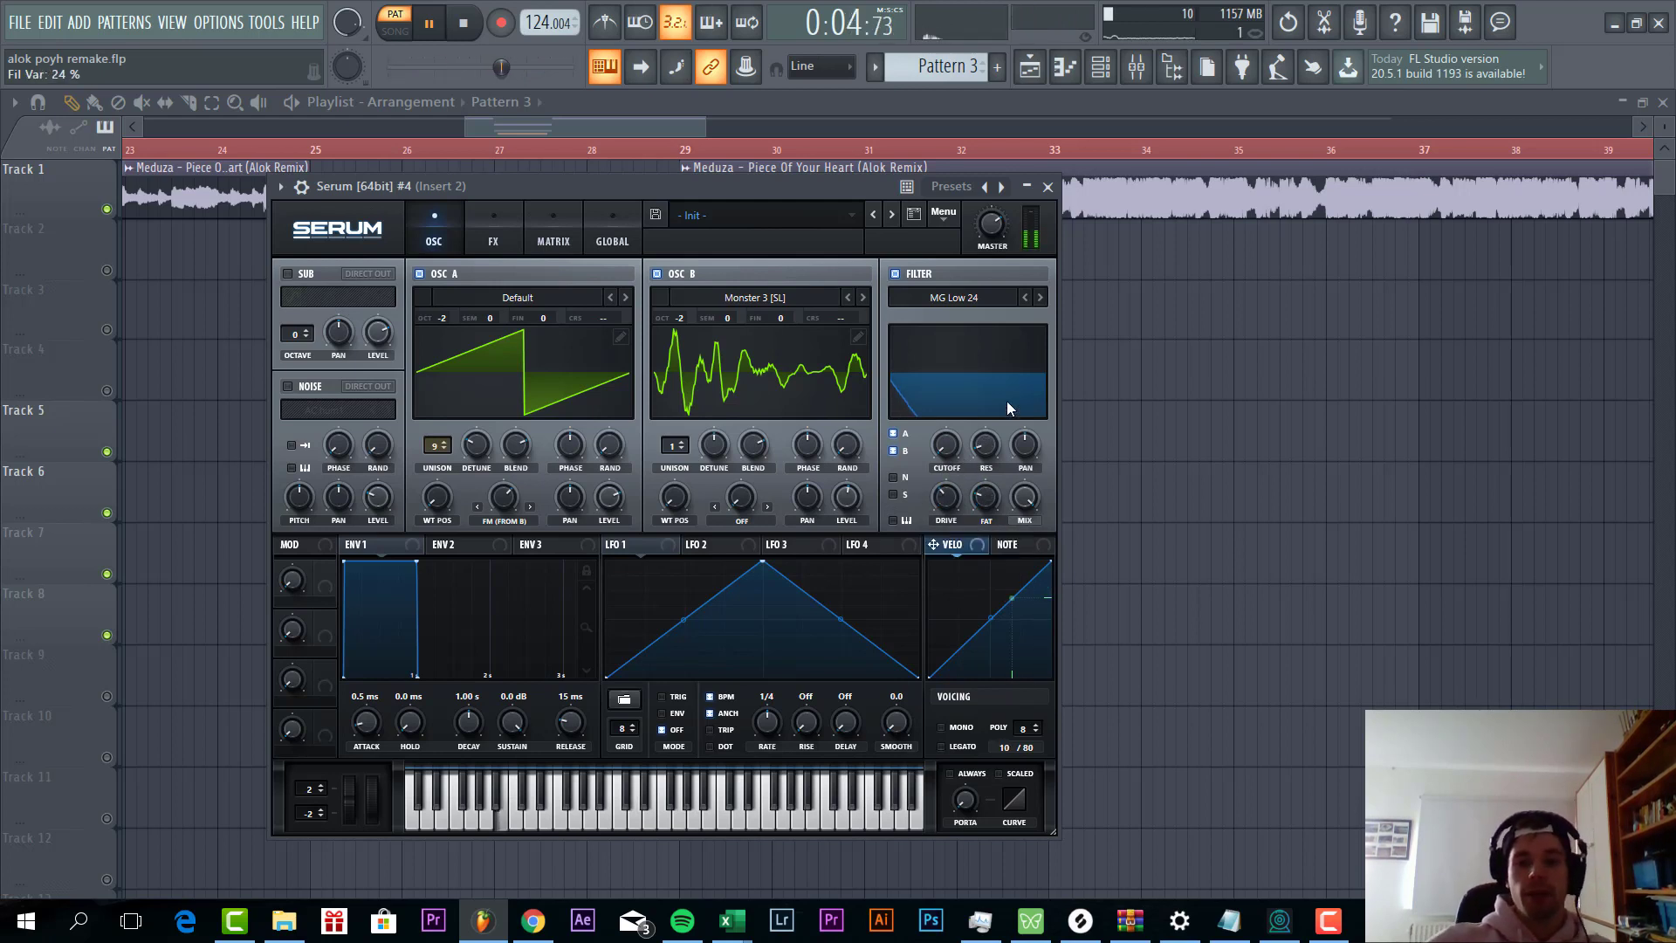
Step: Modulate the filter cutoff with Env 1 at amount 73, and set Env 1's sustain to -15.6 dB and release to 308 ms
drag(347, 544, 946, 446)
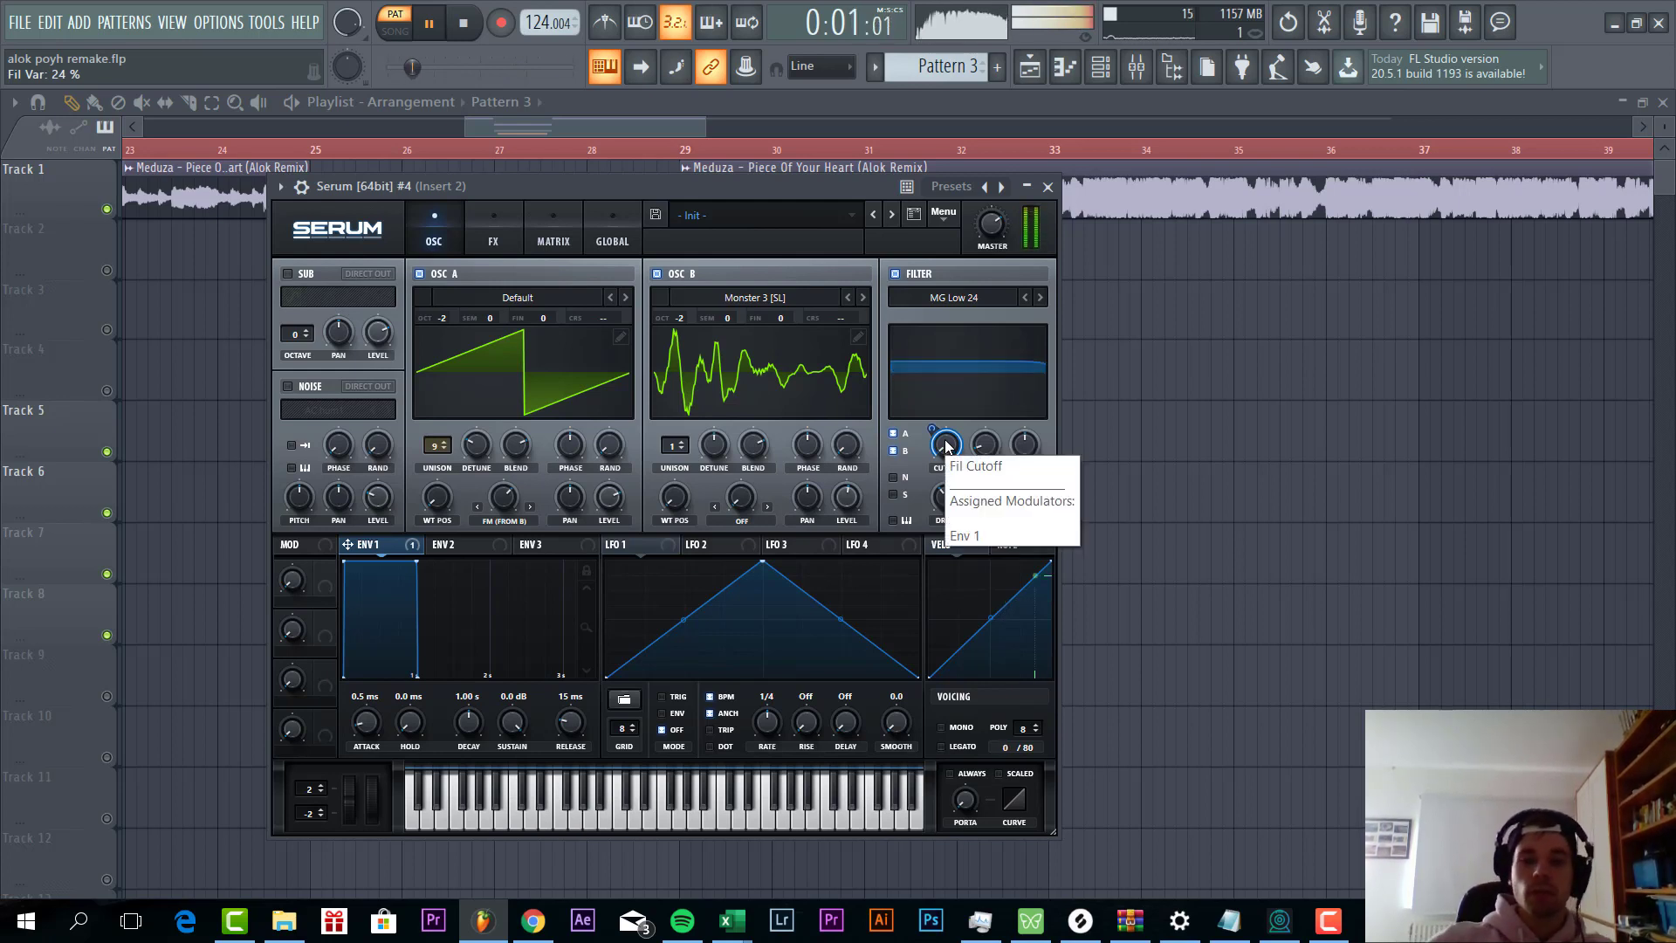
mouse_move(946, 445)
mouse_down()
mouse_move(932, 480)
mouse_move(930, 451)
mouse_up()
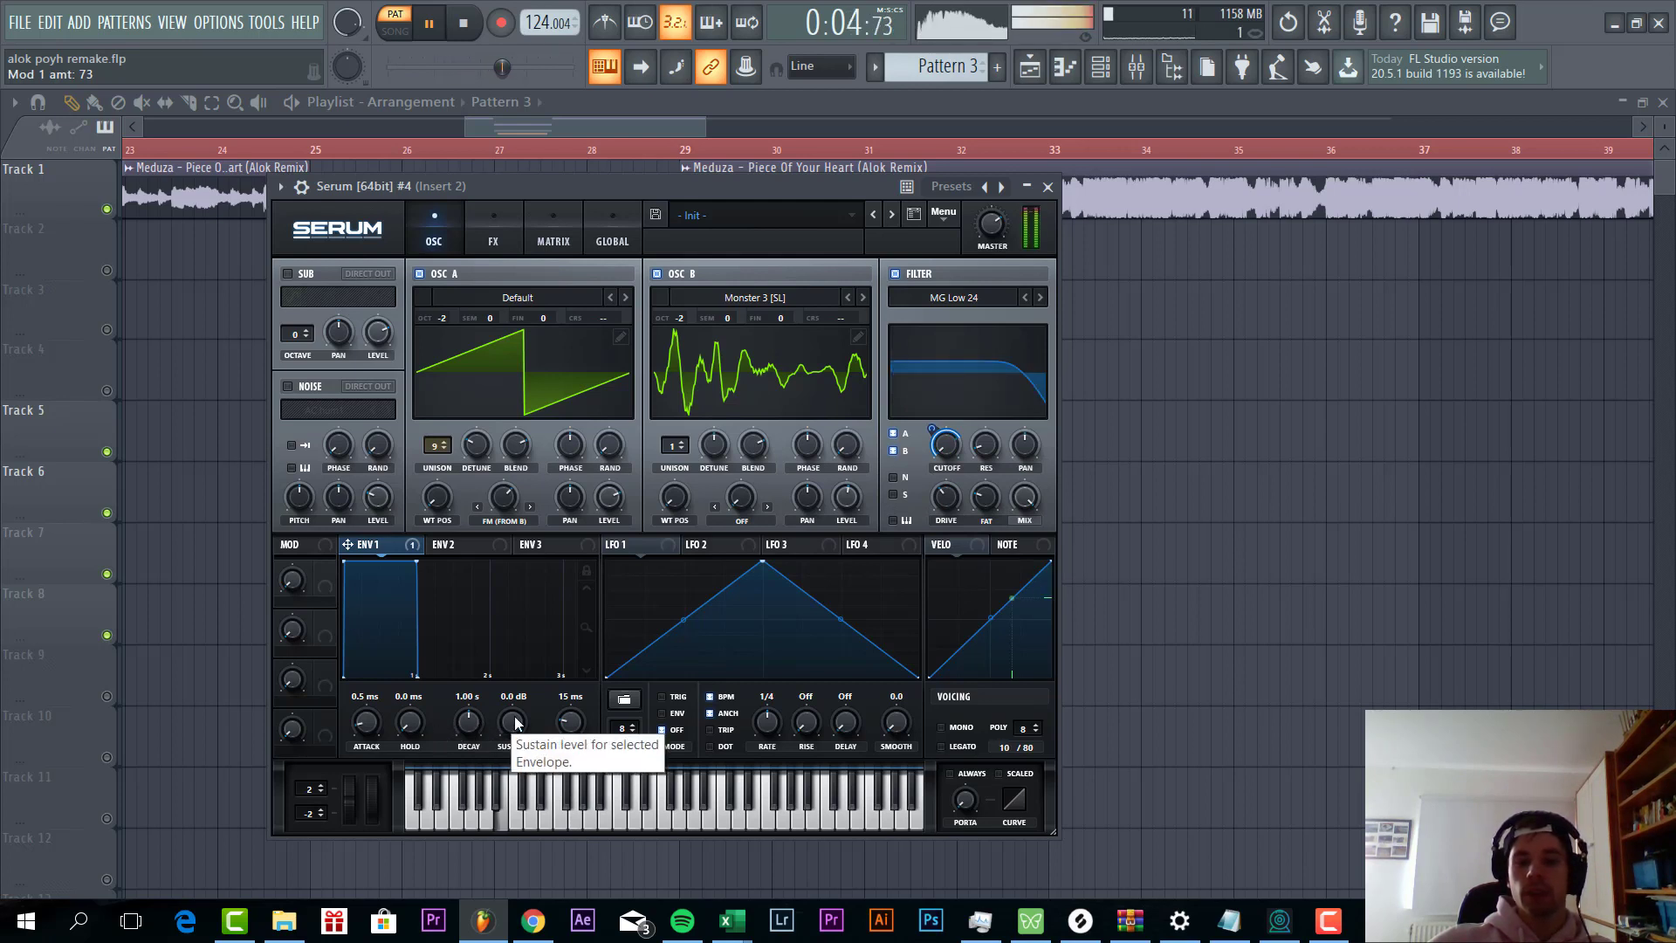
drag(512, 722, 521, 658)
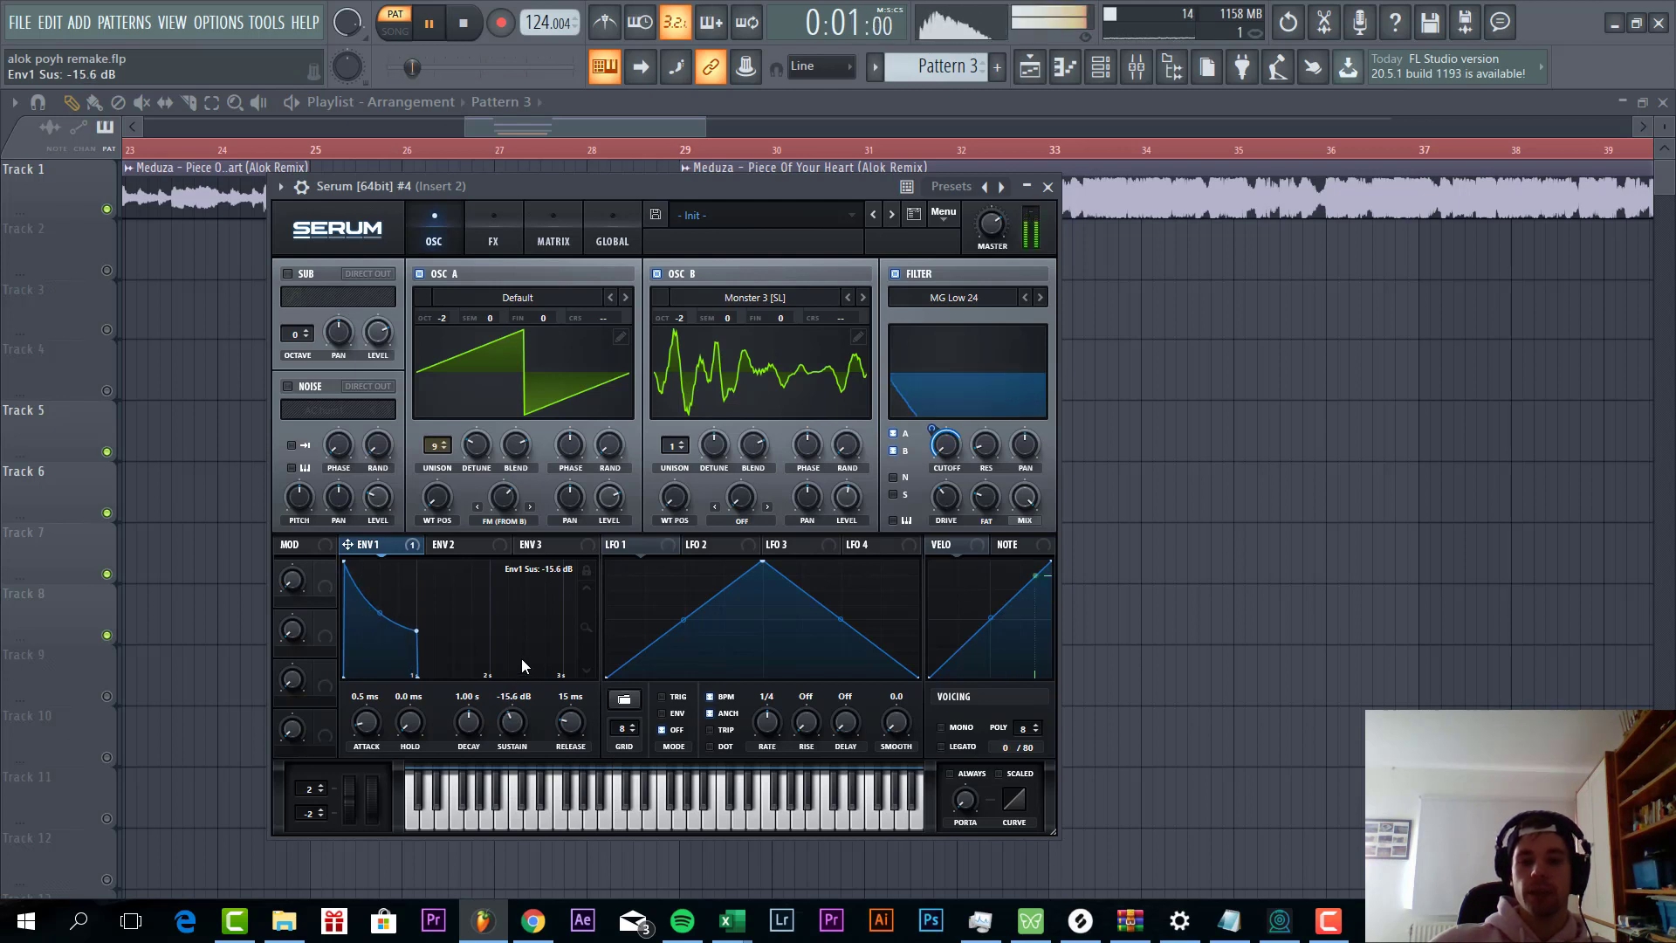
drag(564, 731, 563, 726)
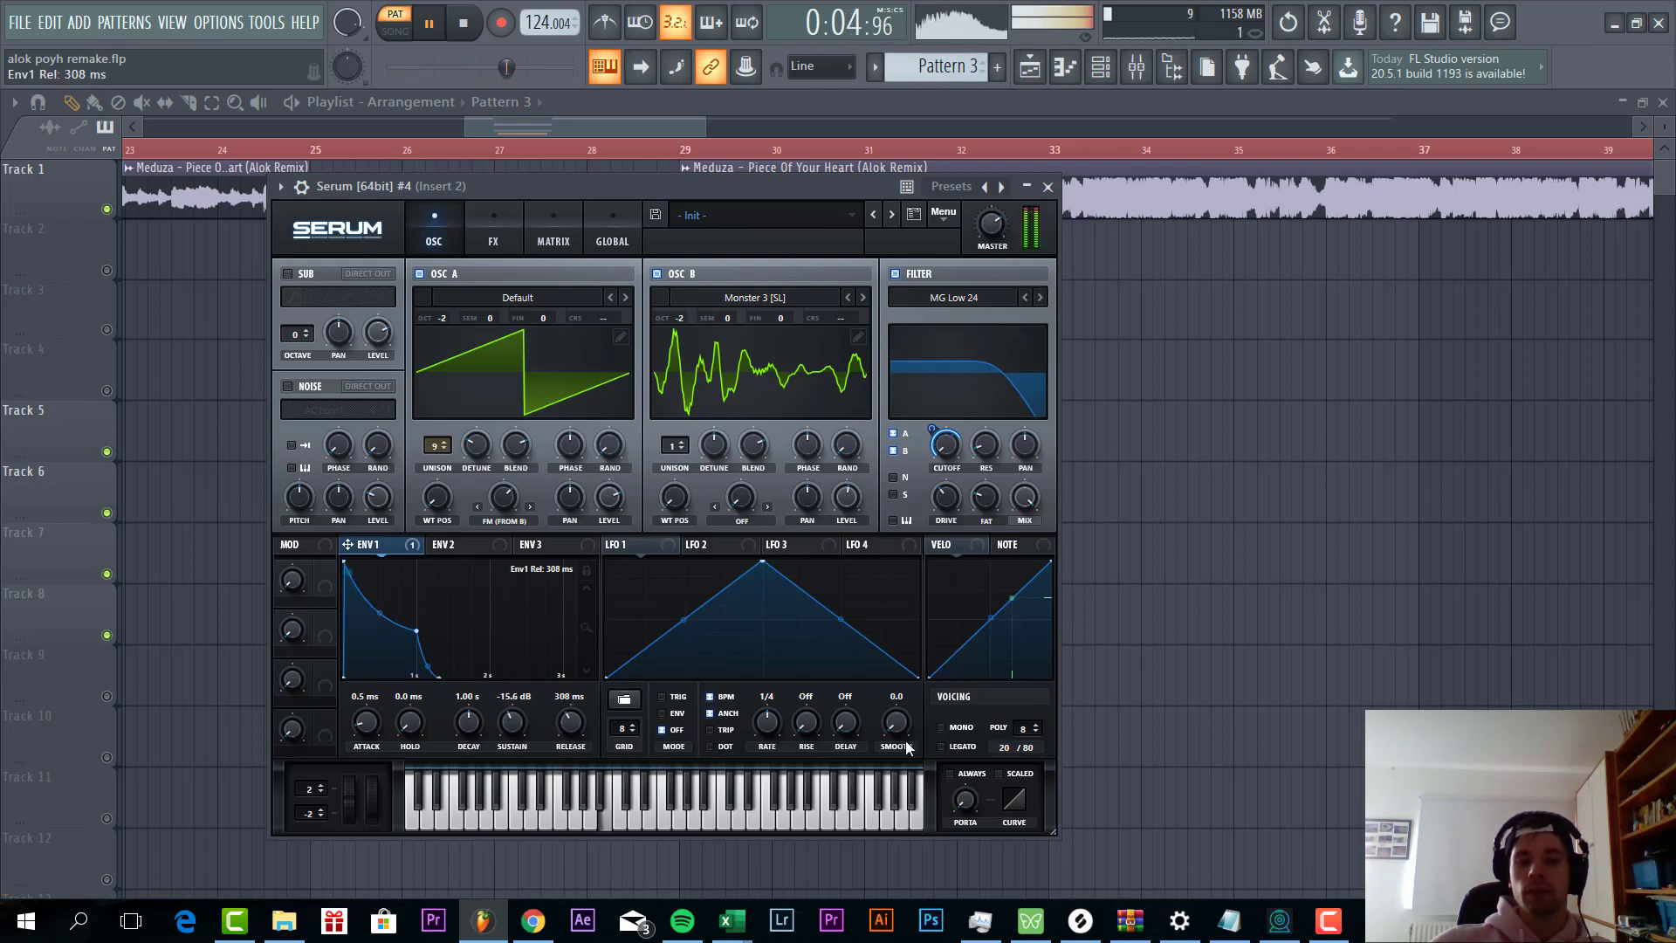
Step: Enable mono legato voicing with always-on portamento of 27 ms, and set Env 1's hold to 1.5 ms
click(943, 728)
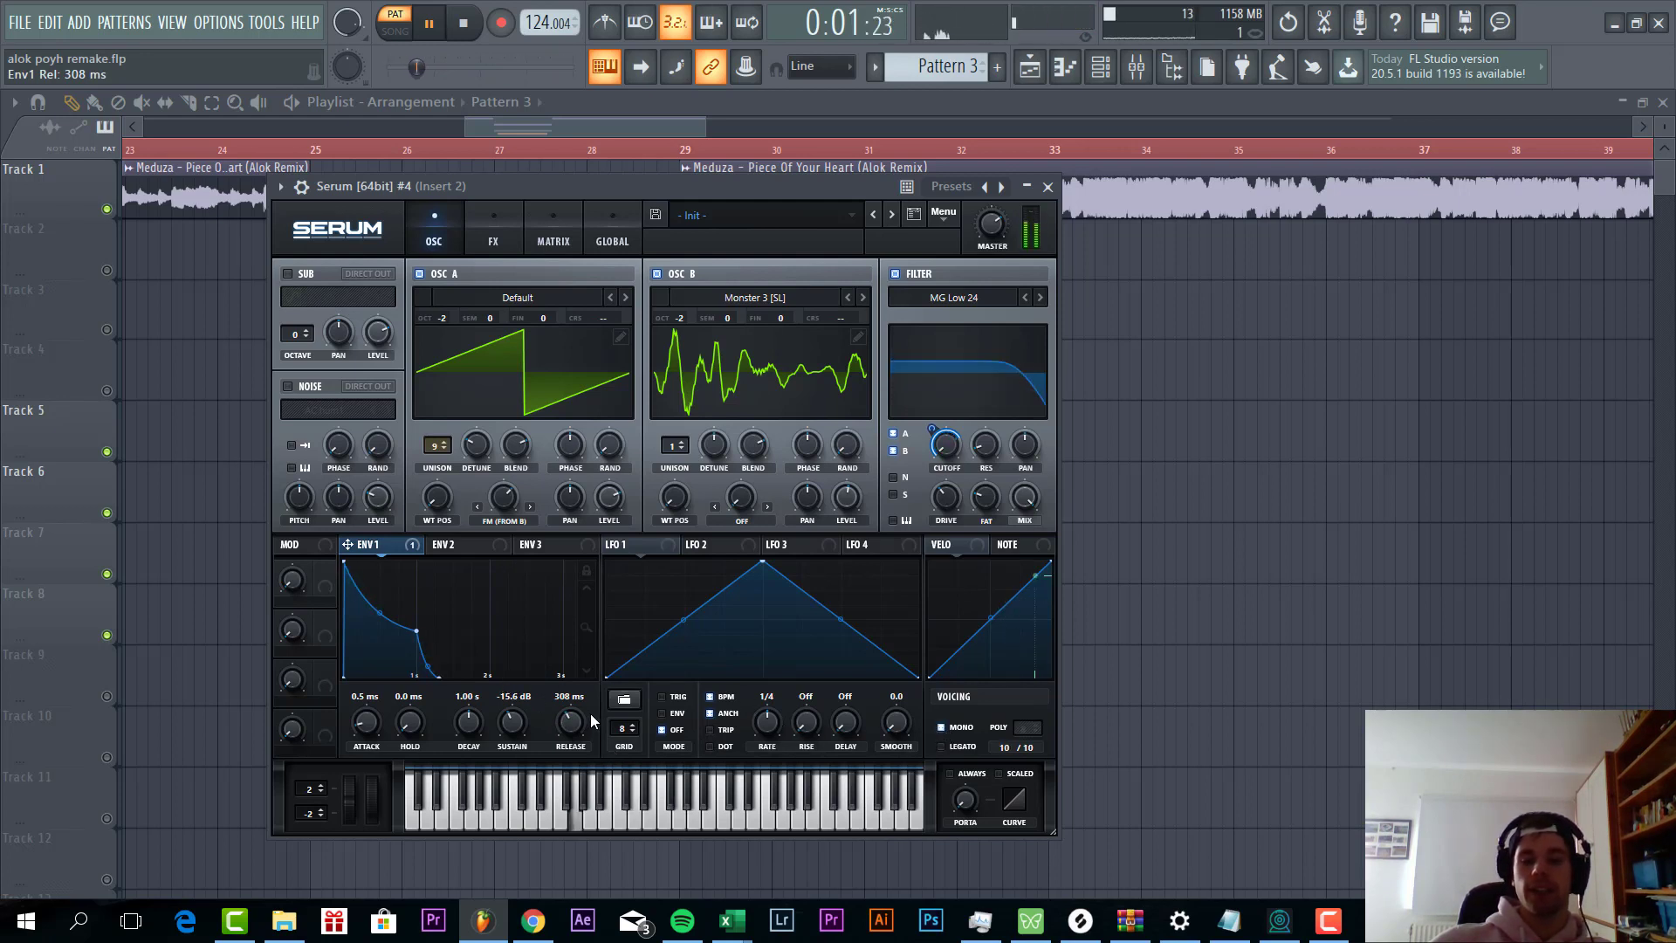
drag(422, 723, 417, 716)
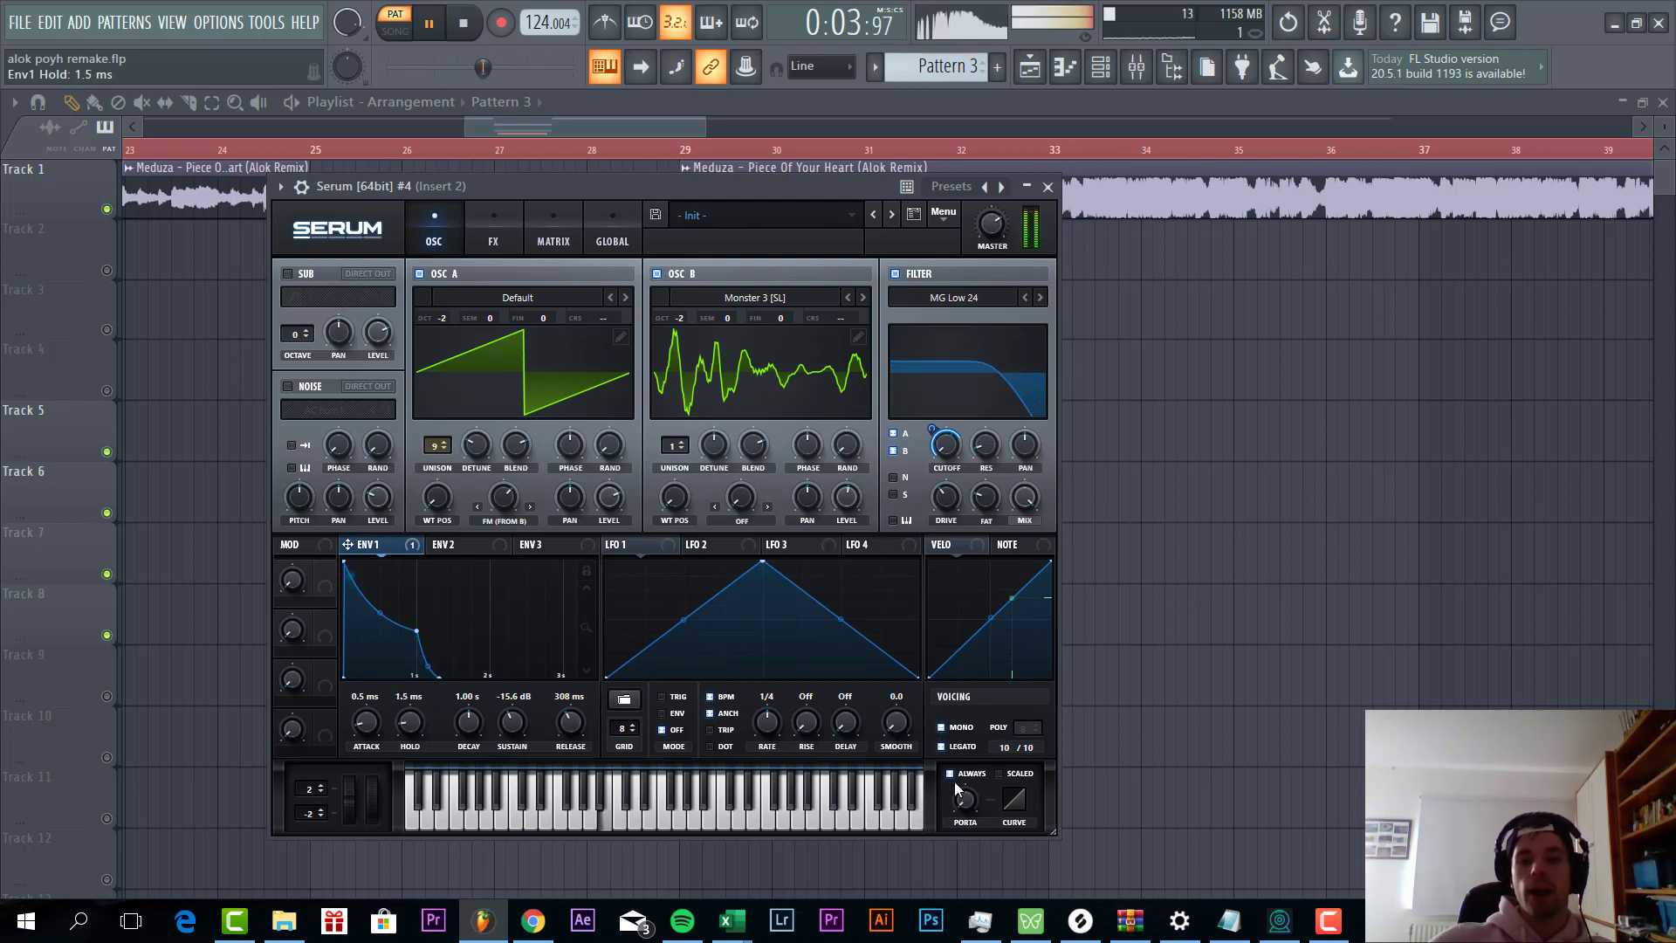
drag(963, 794, 970, 748)
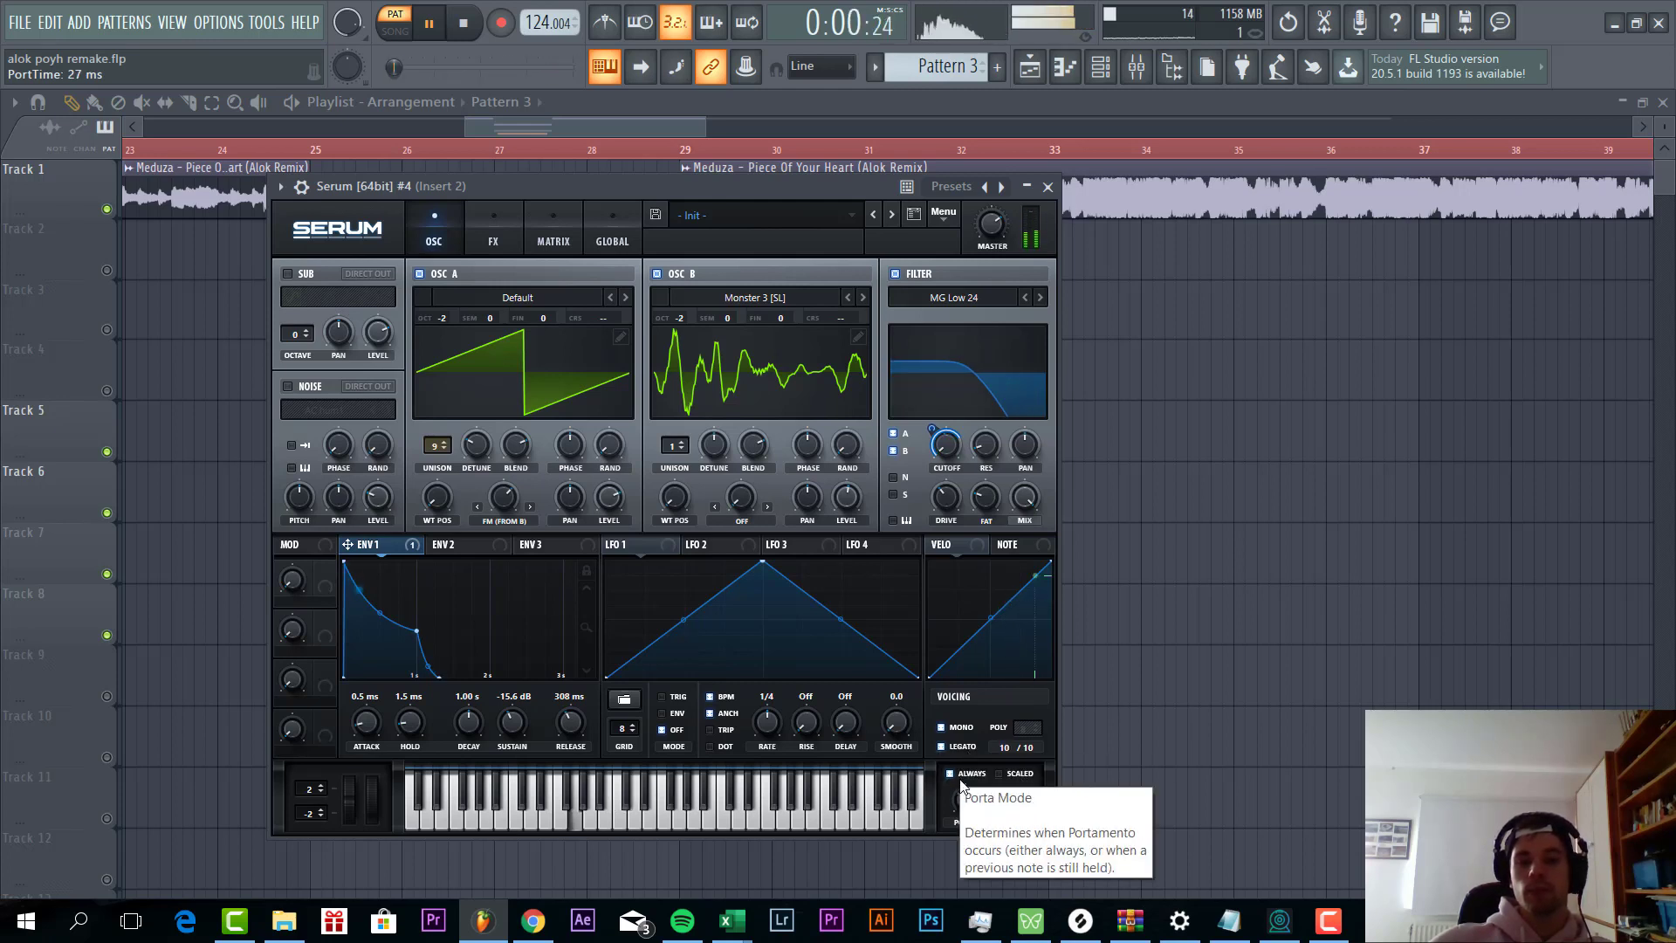
Step: Enable Hyper/Dimension with dimension mix 36% and HardClip distortion with drive 22%, modulating the drive with Env 1 at amount 52
click(494, 225)
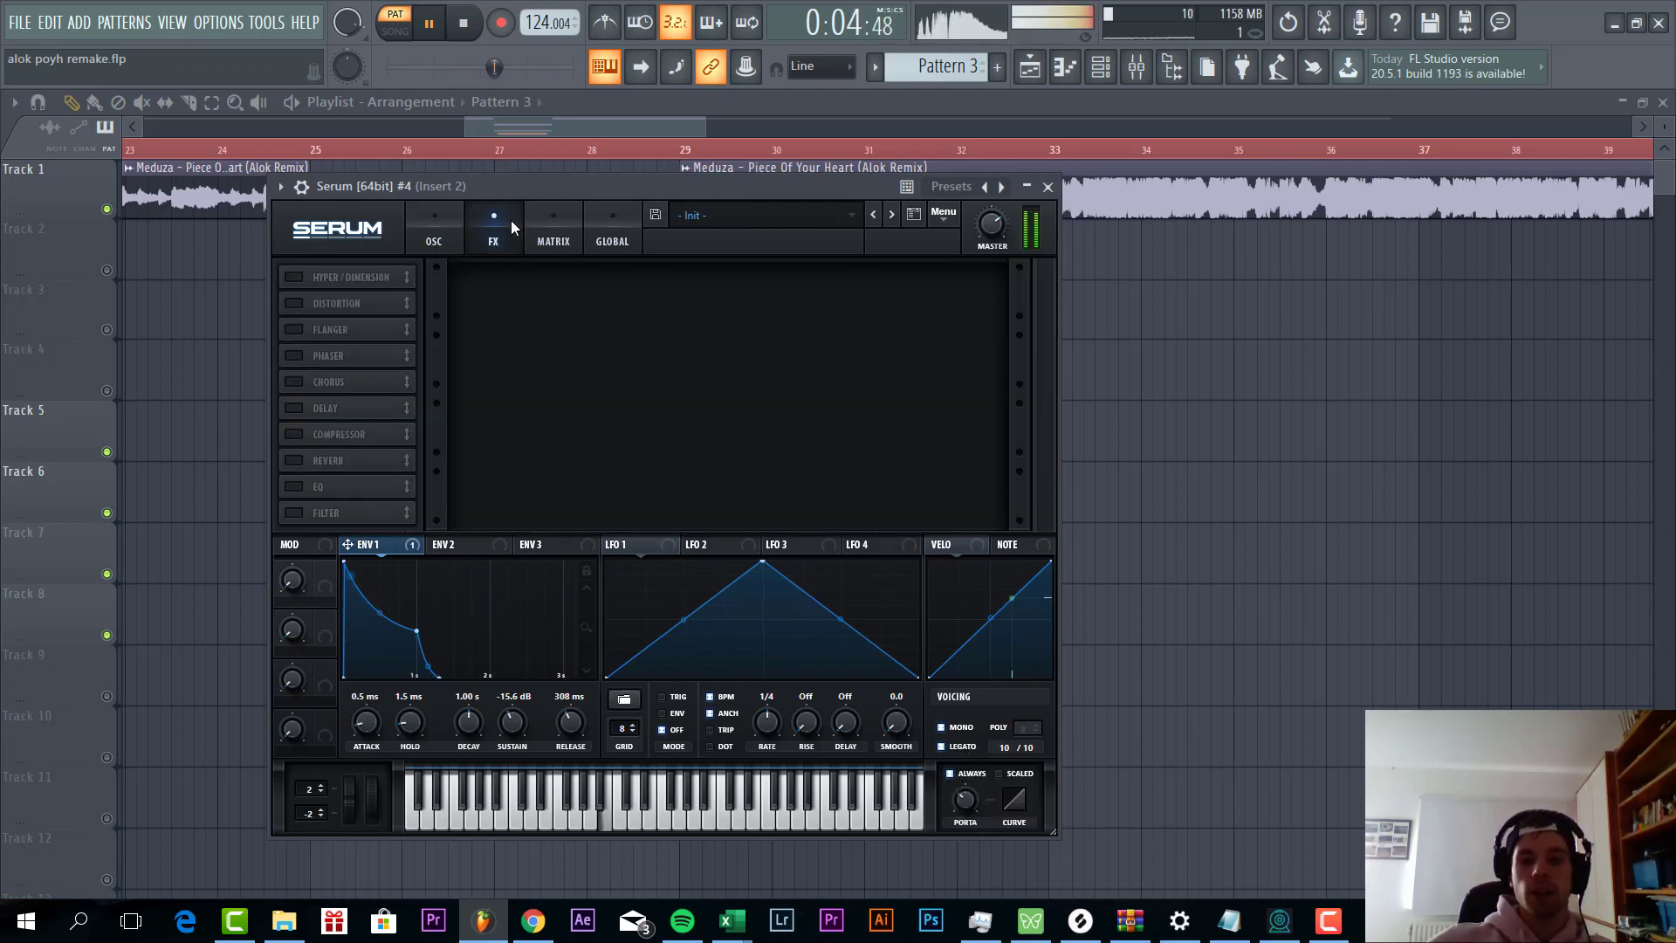
click(294, 277)
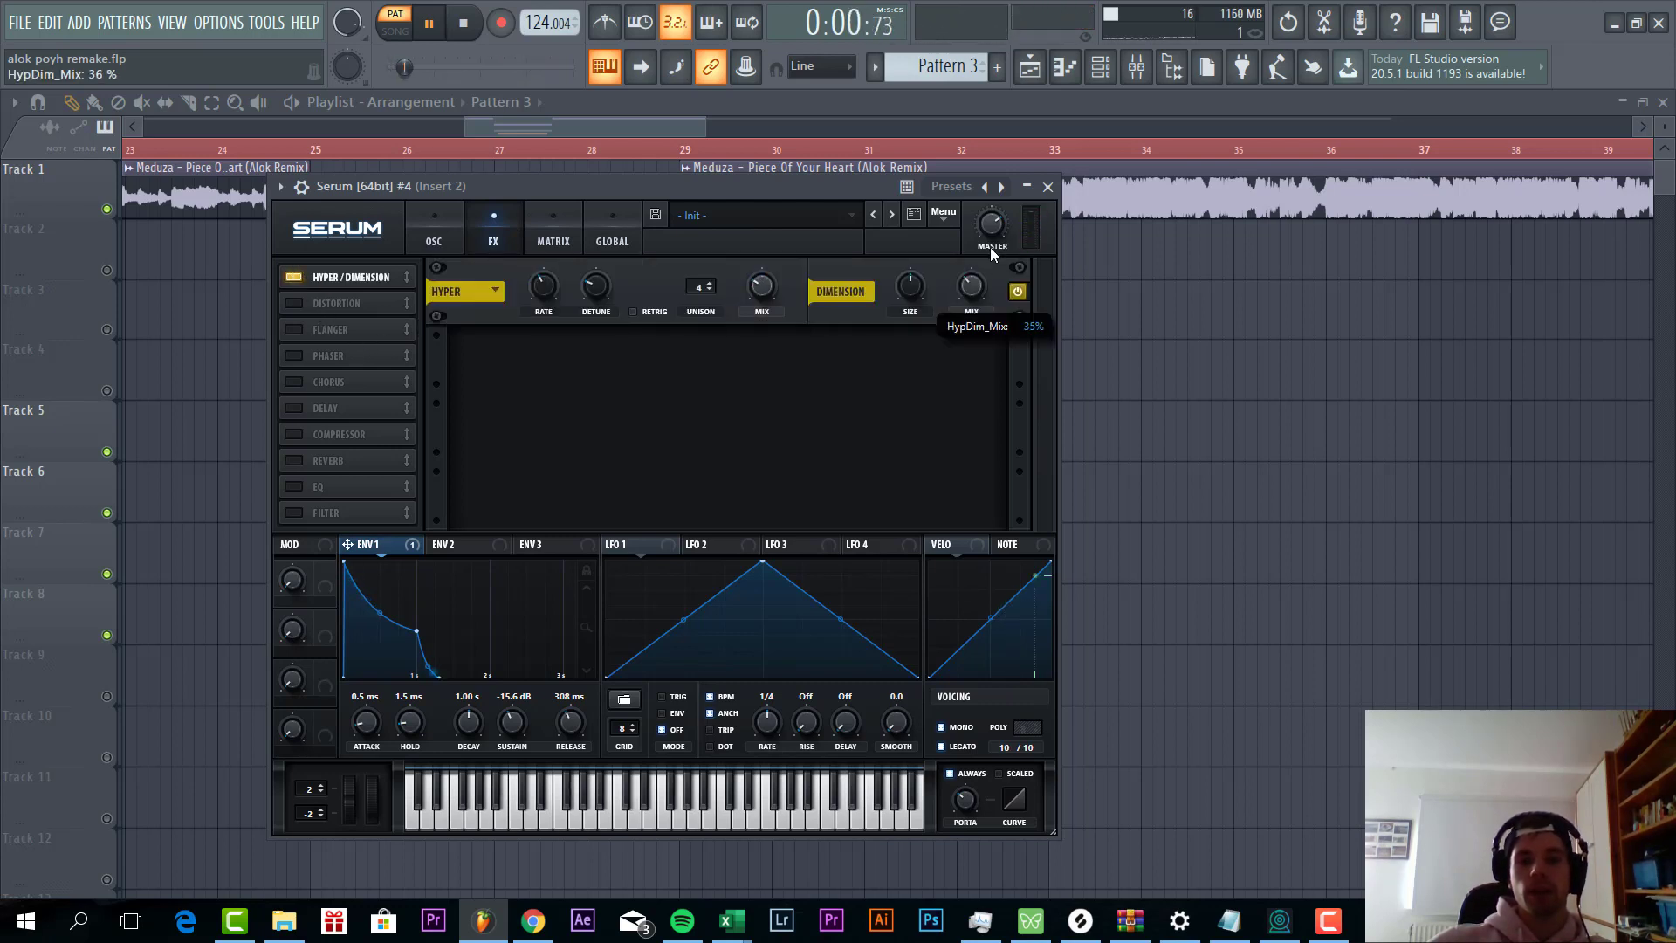
click(295, 305)
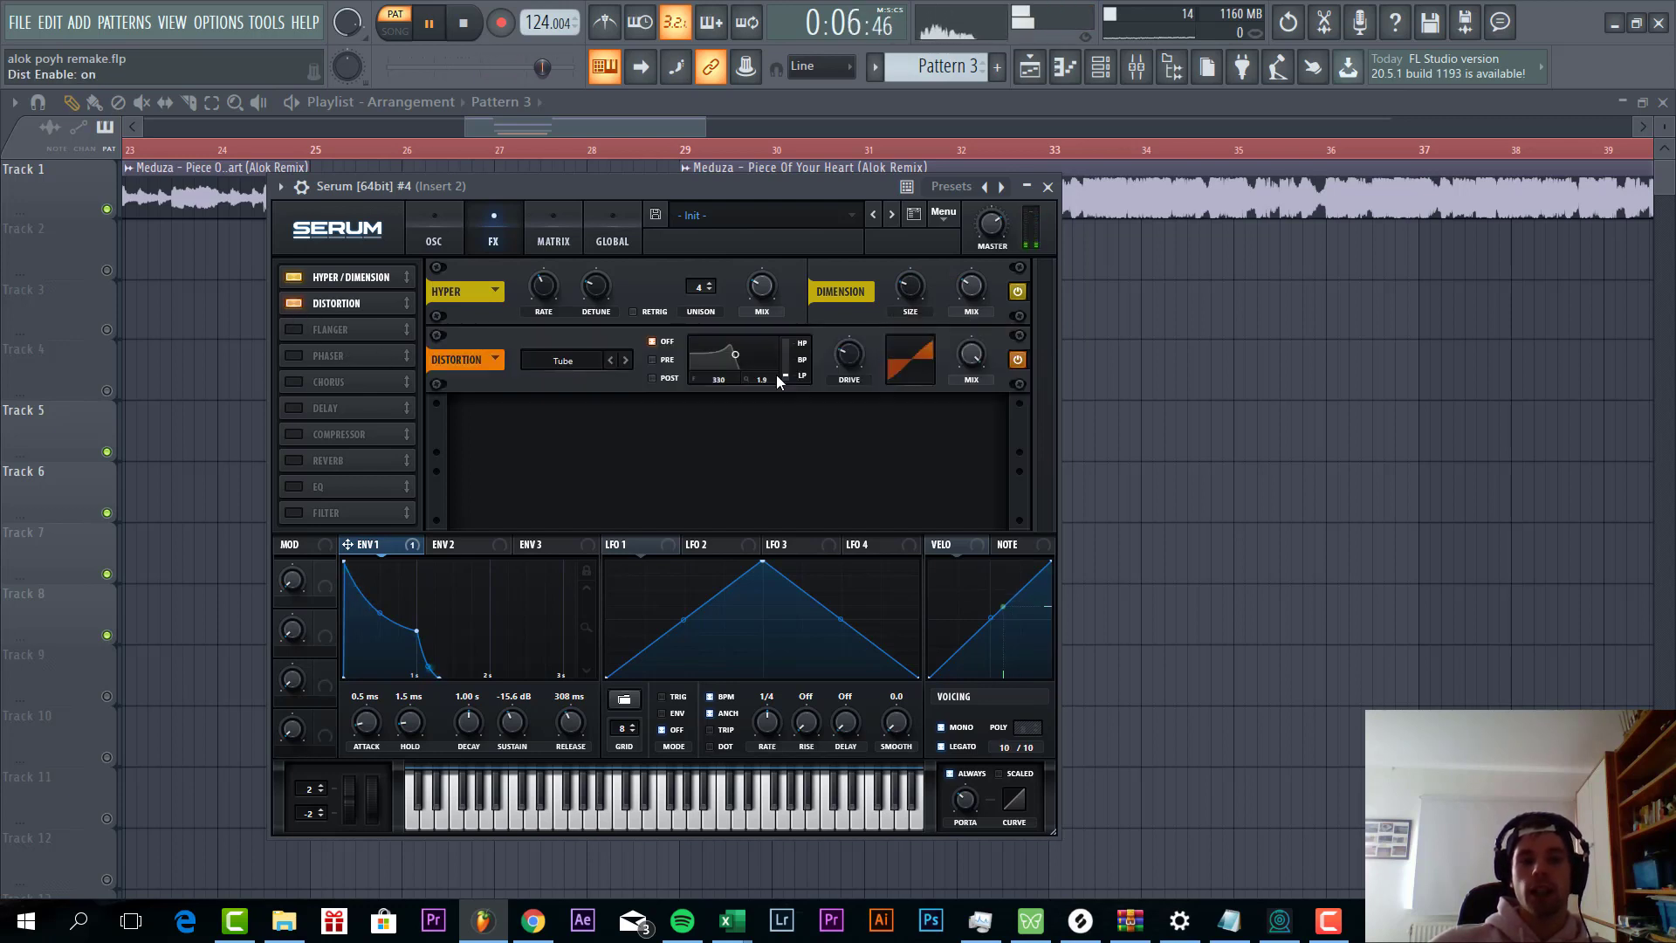
click(625, 360)
click(624, 359)
drag(848, 353, 448, 485)
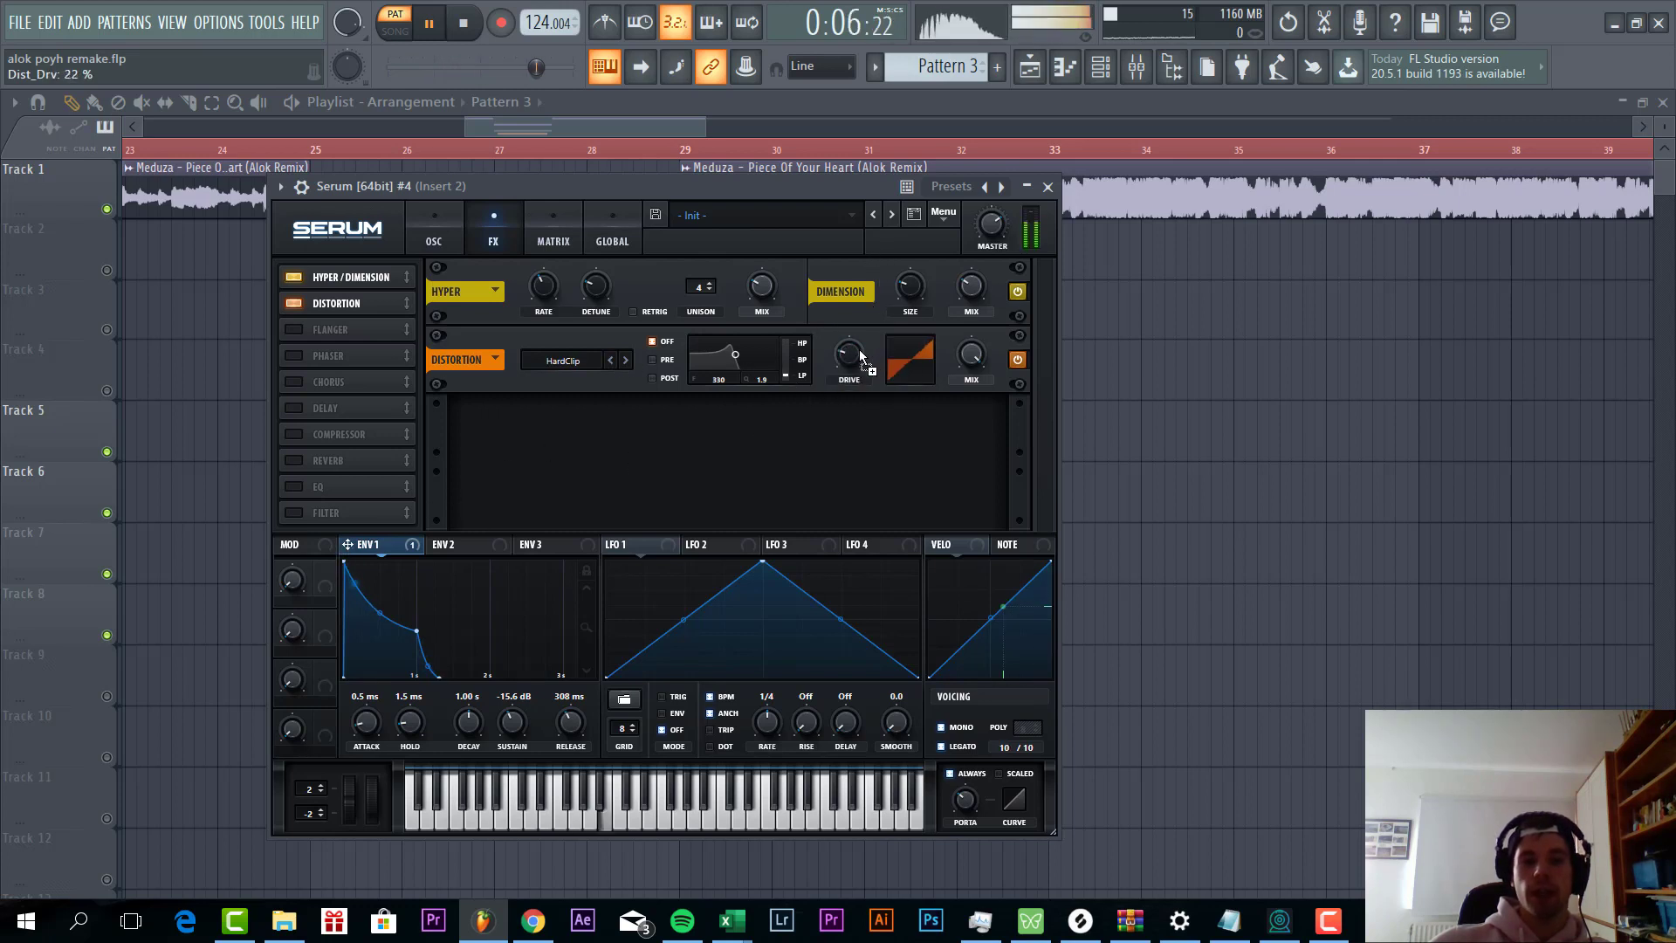
drag(859, 353, 849, 354)
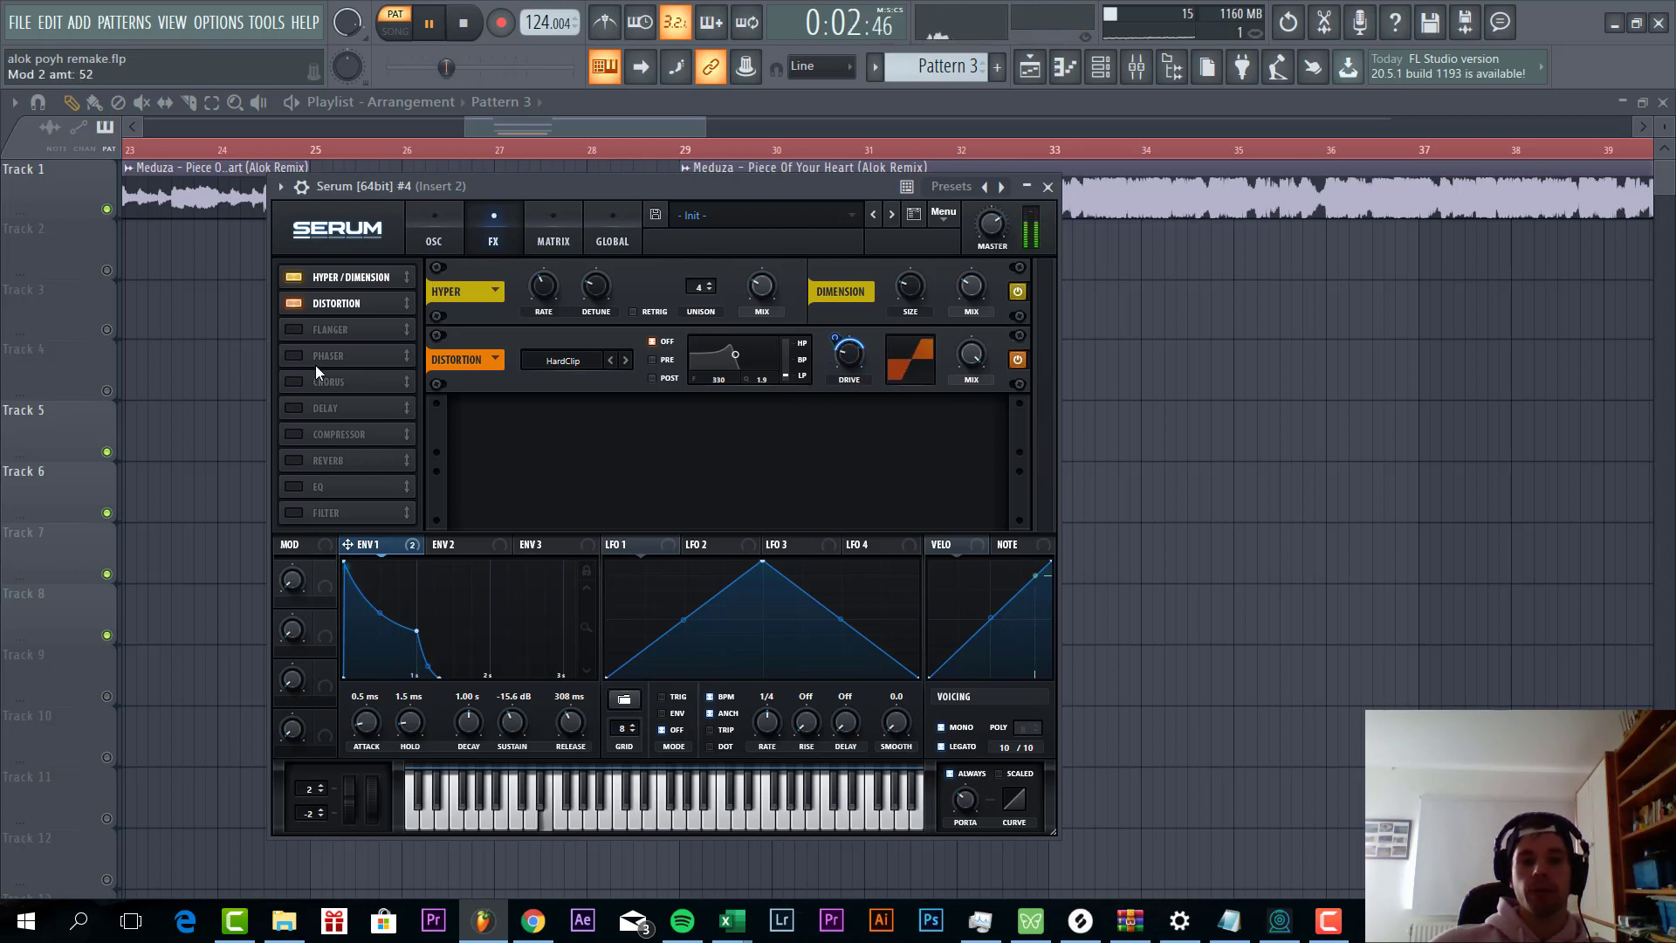
Step: Enable the compressor below distortion in multiband mode, with gain at 14.2 dB and the high band at 13%
click(294, 433)
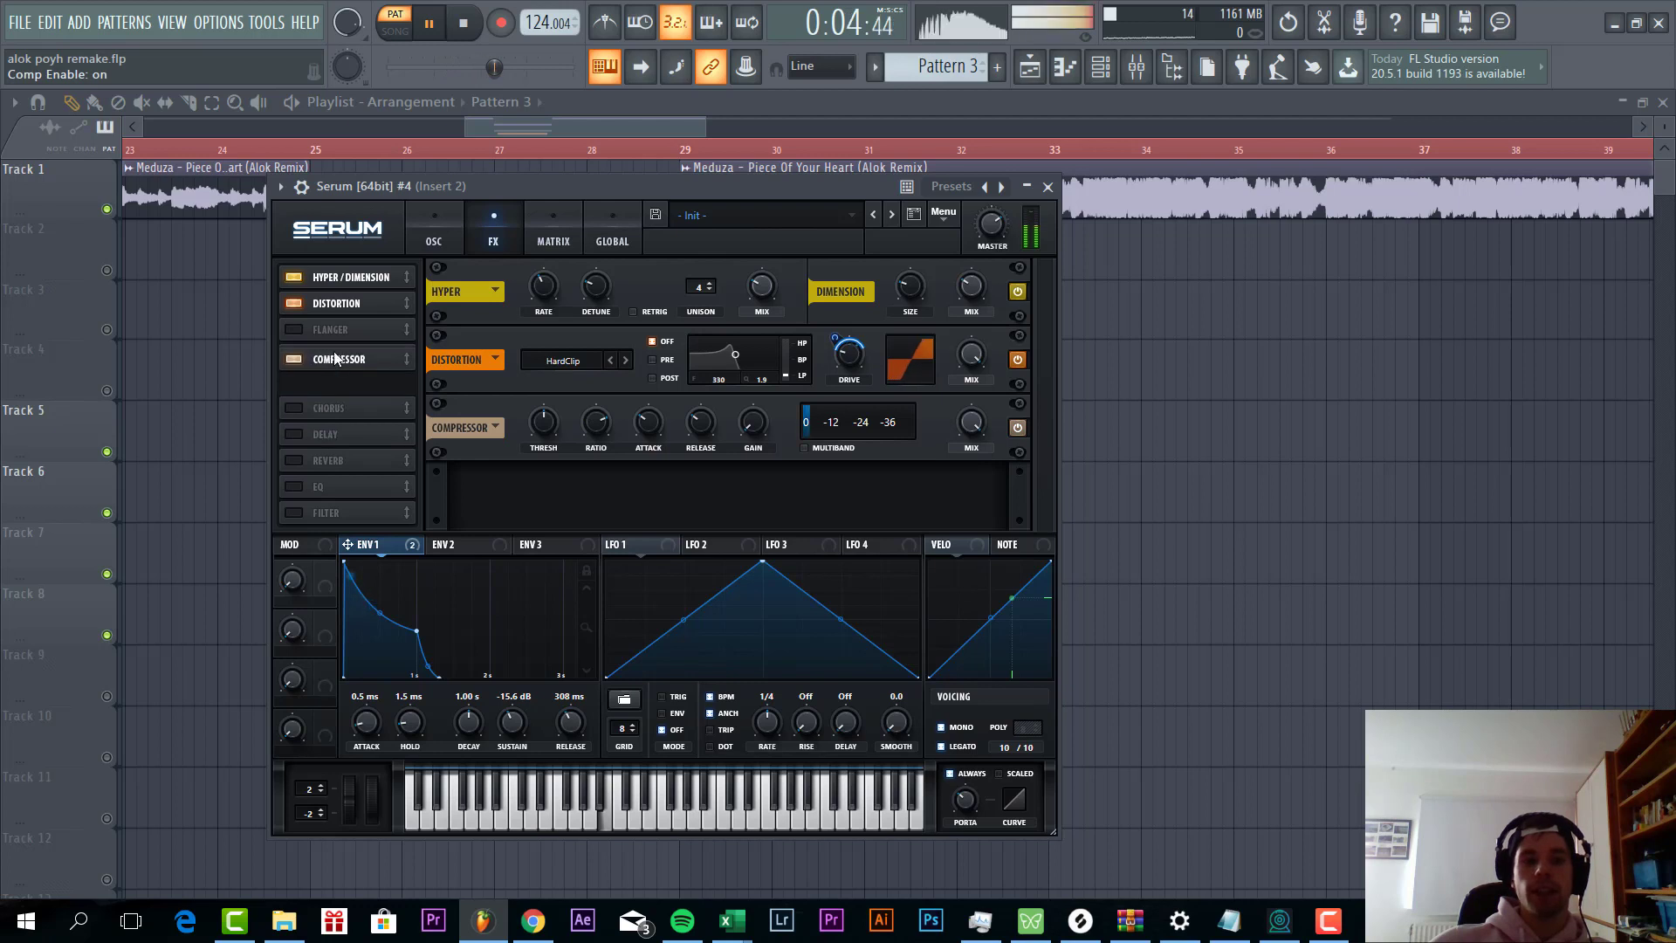
click(800, 447)
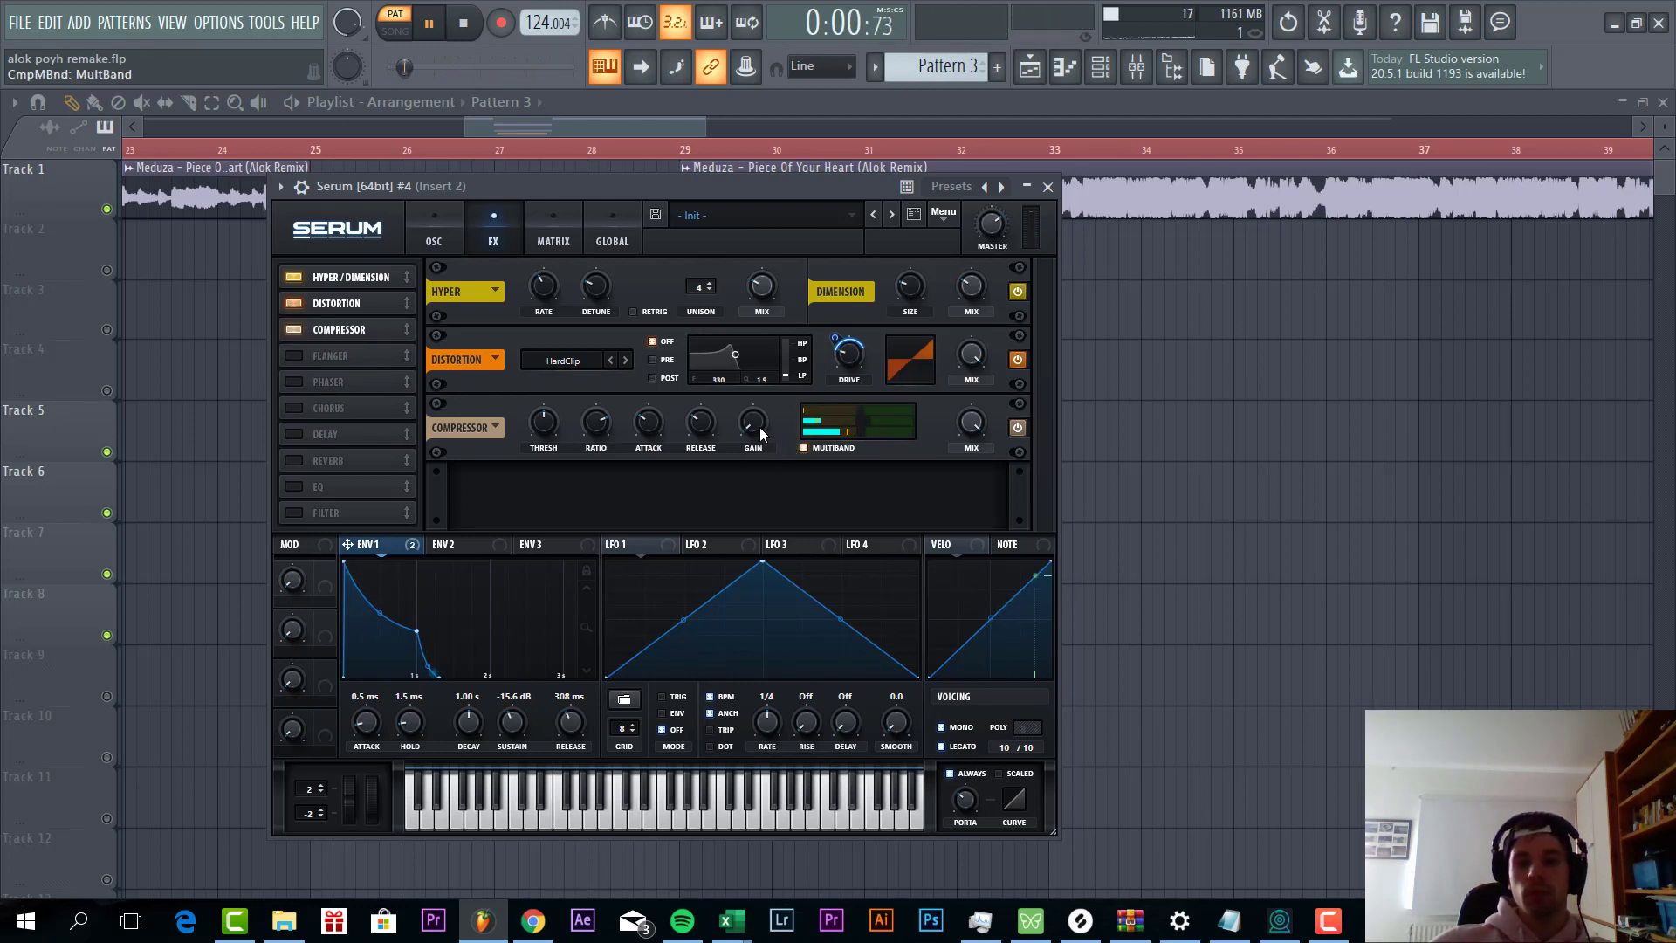
drag(761, 421, 776, 372)
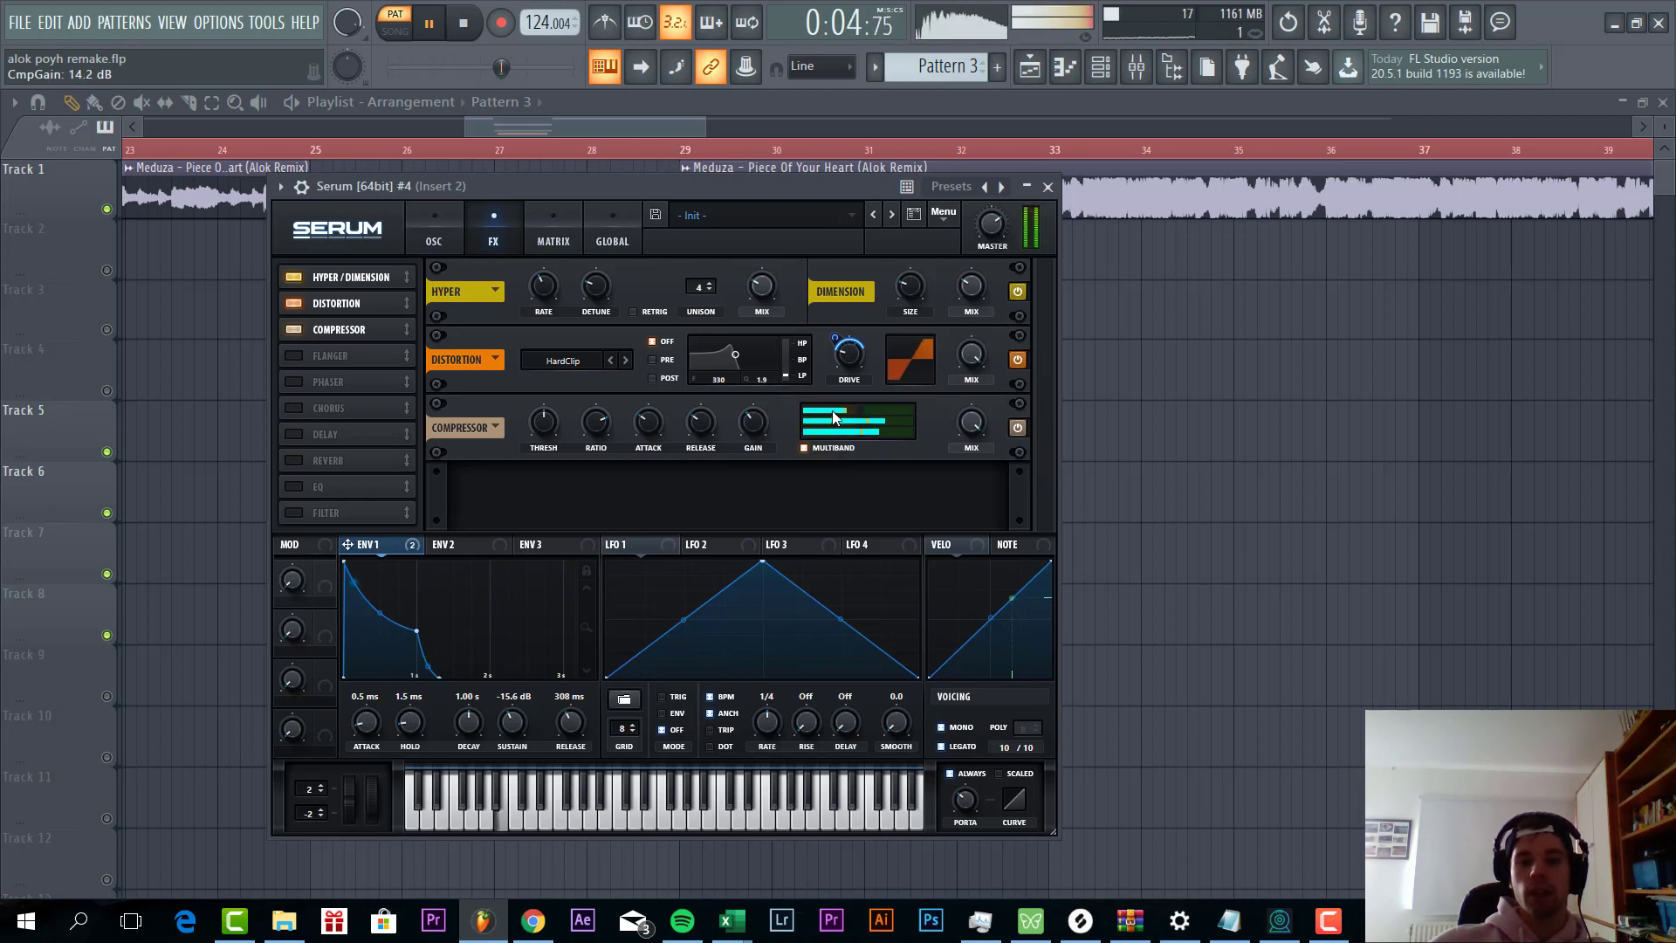
drag(803, 428, 784, 432)
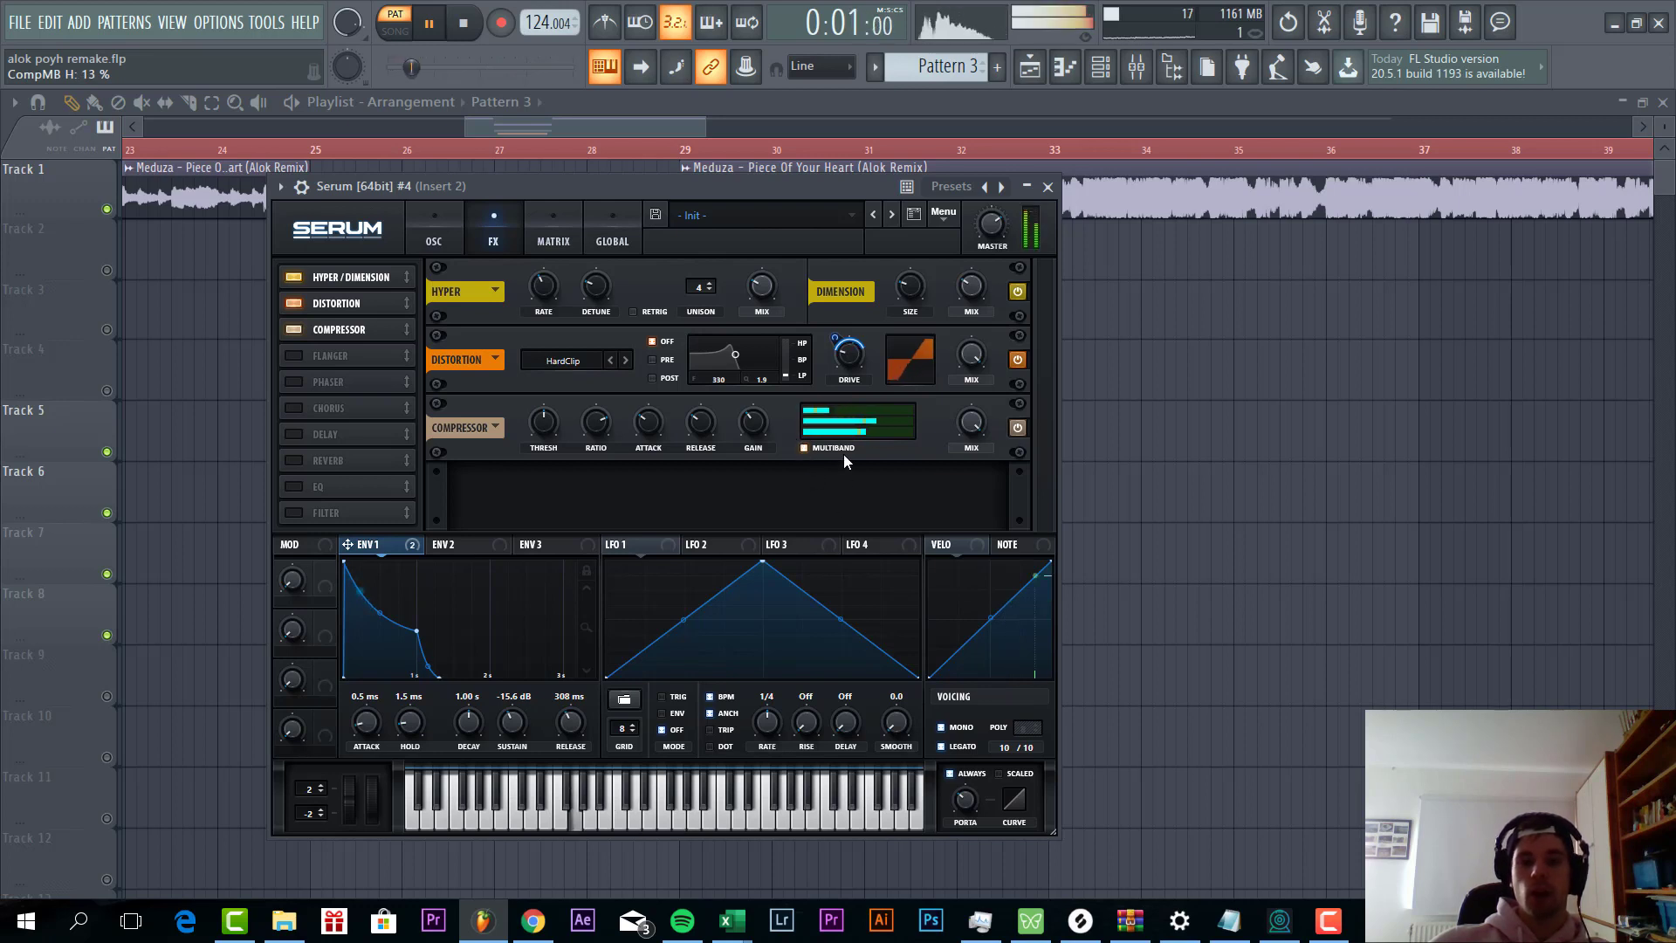
Step: Add the EQ after the compressor, modulate its high-band gain with Env 1, and set the high-band frequency to 499 Hz
click(294, 486)
drag(333, 485, 332, 359)
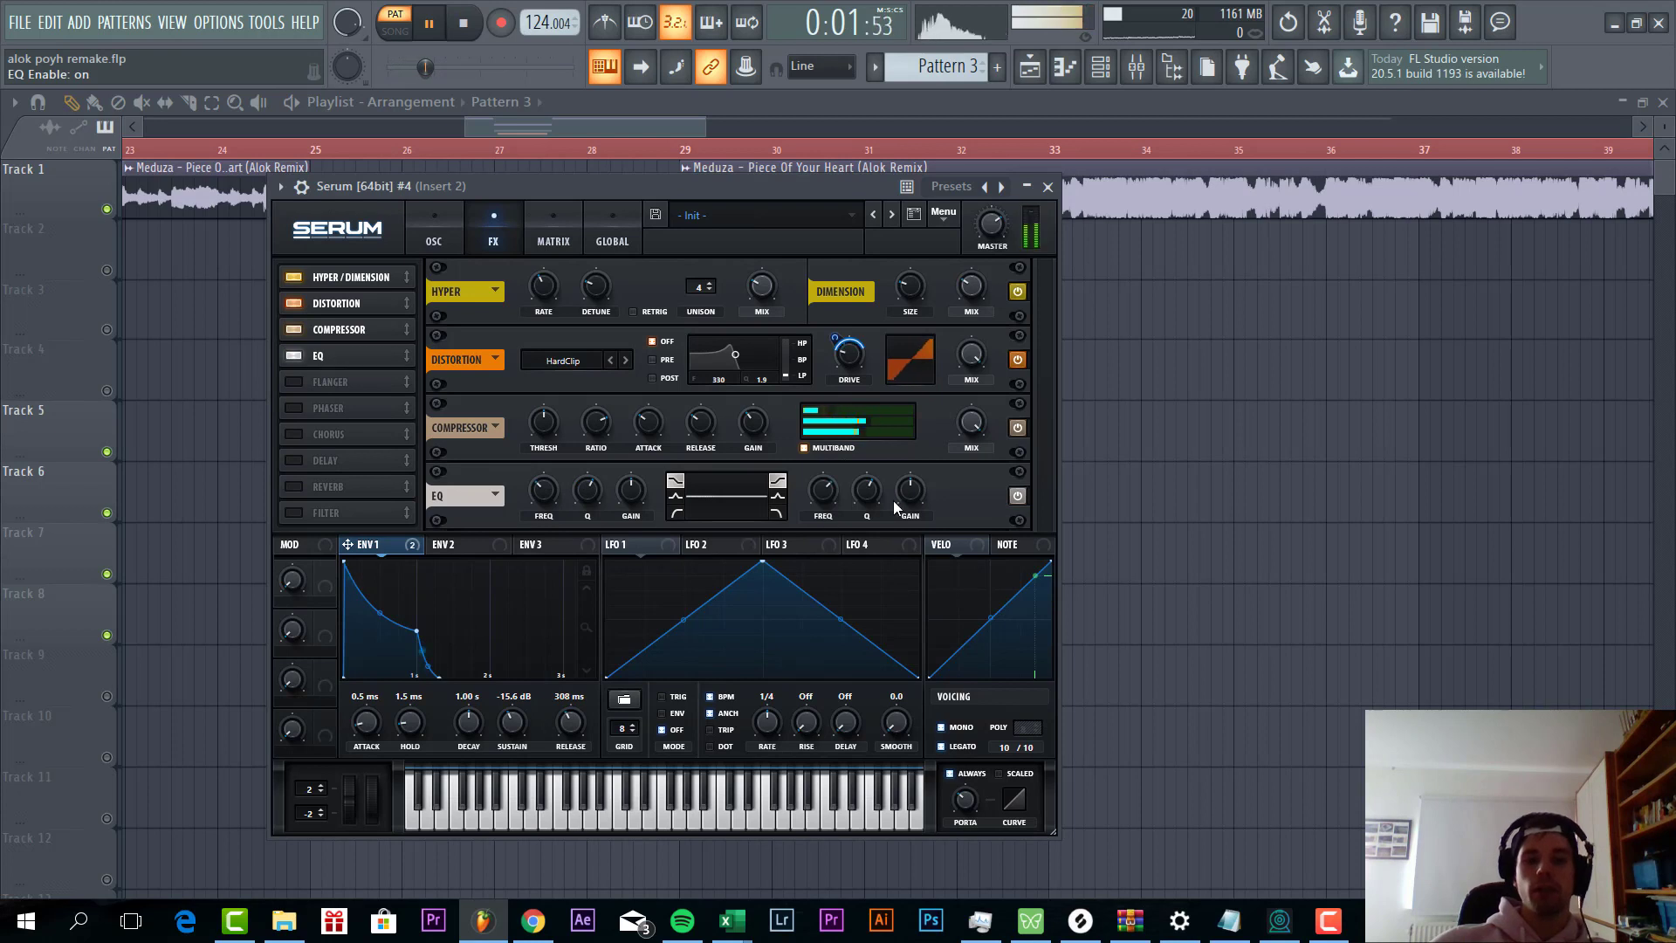
drag(908, 491, 810, 520)
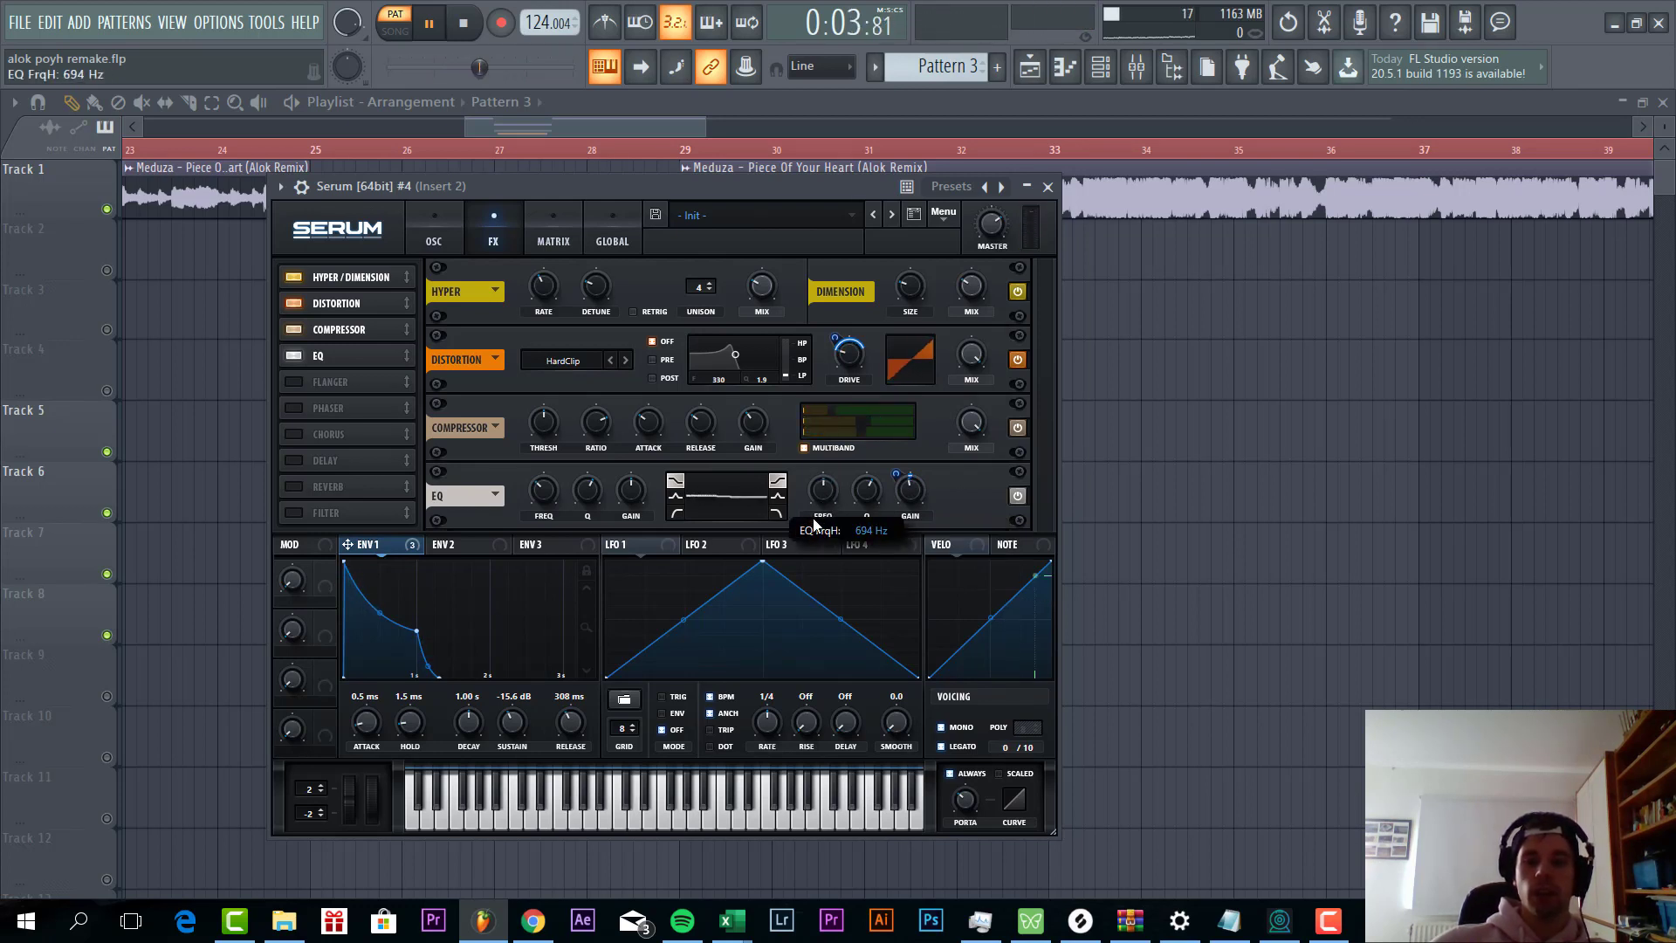
drag(815, 524, 812, 527)
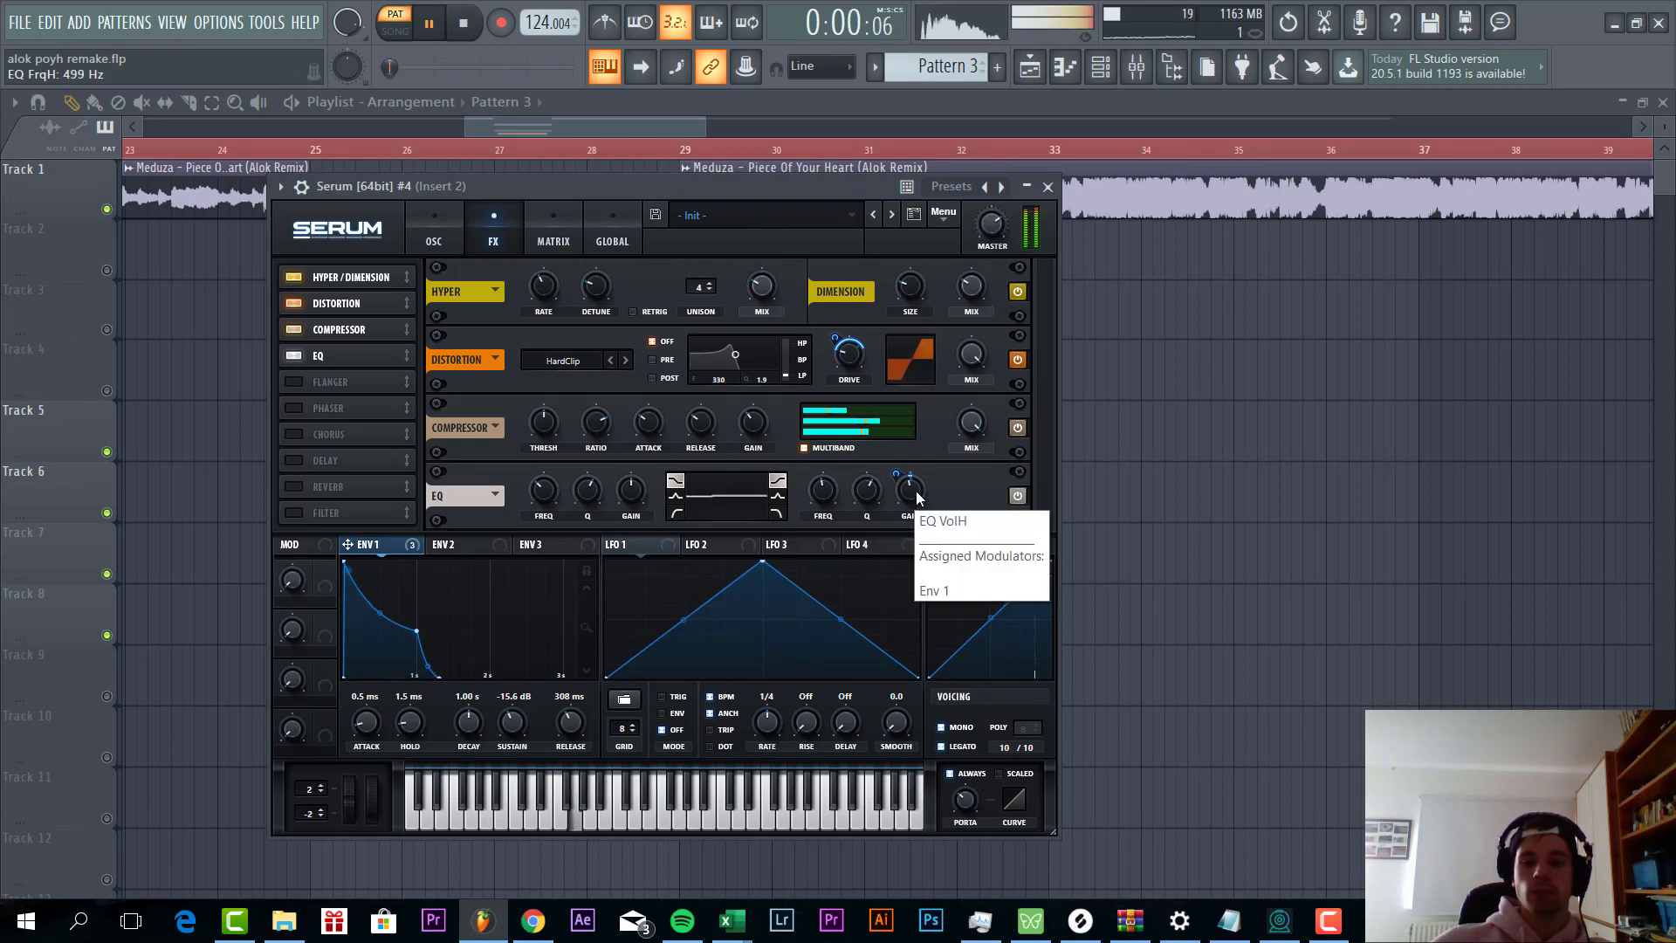
Step: Enable reverb, adjust its size and lower its mix to 15%, and place it directly after the EQ
click(297, 482)
click(298, 460)
click(304, 459)
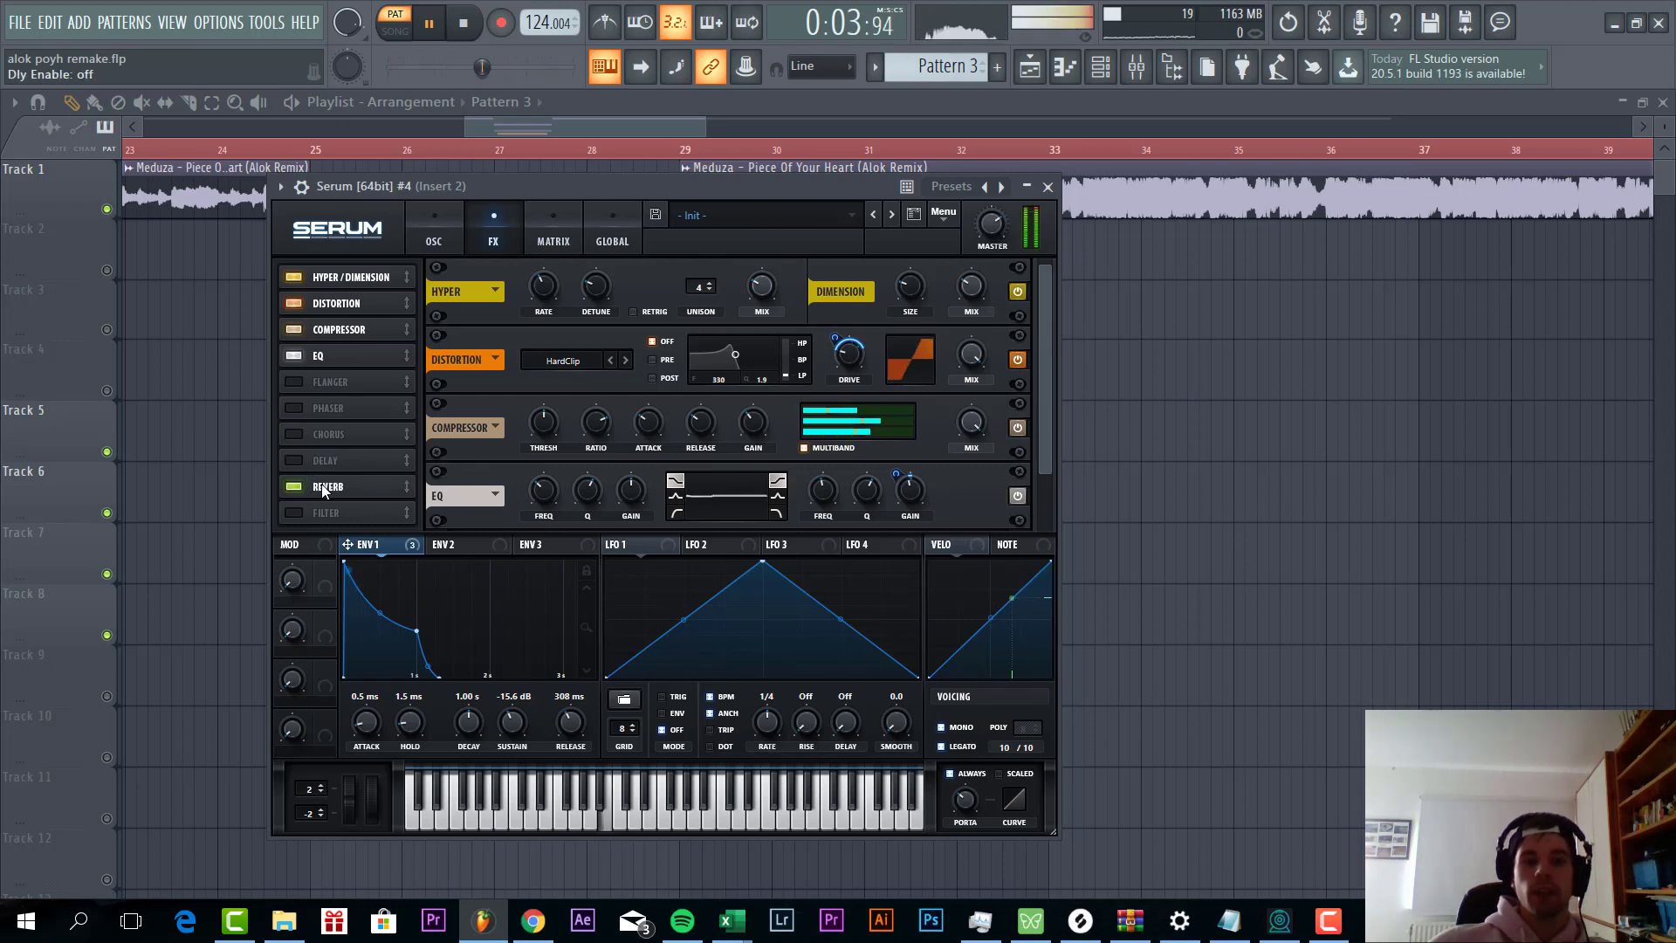
scroll(627, 514, down, 1)
drag(698, 500, 708, 459)
drag(603, 489, 592, 522)
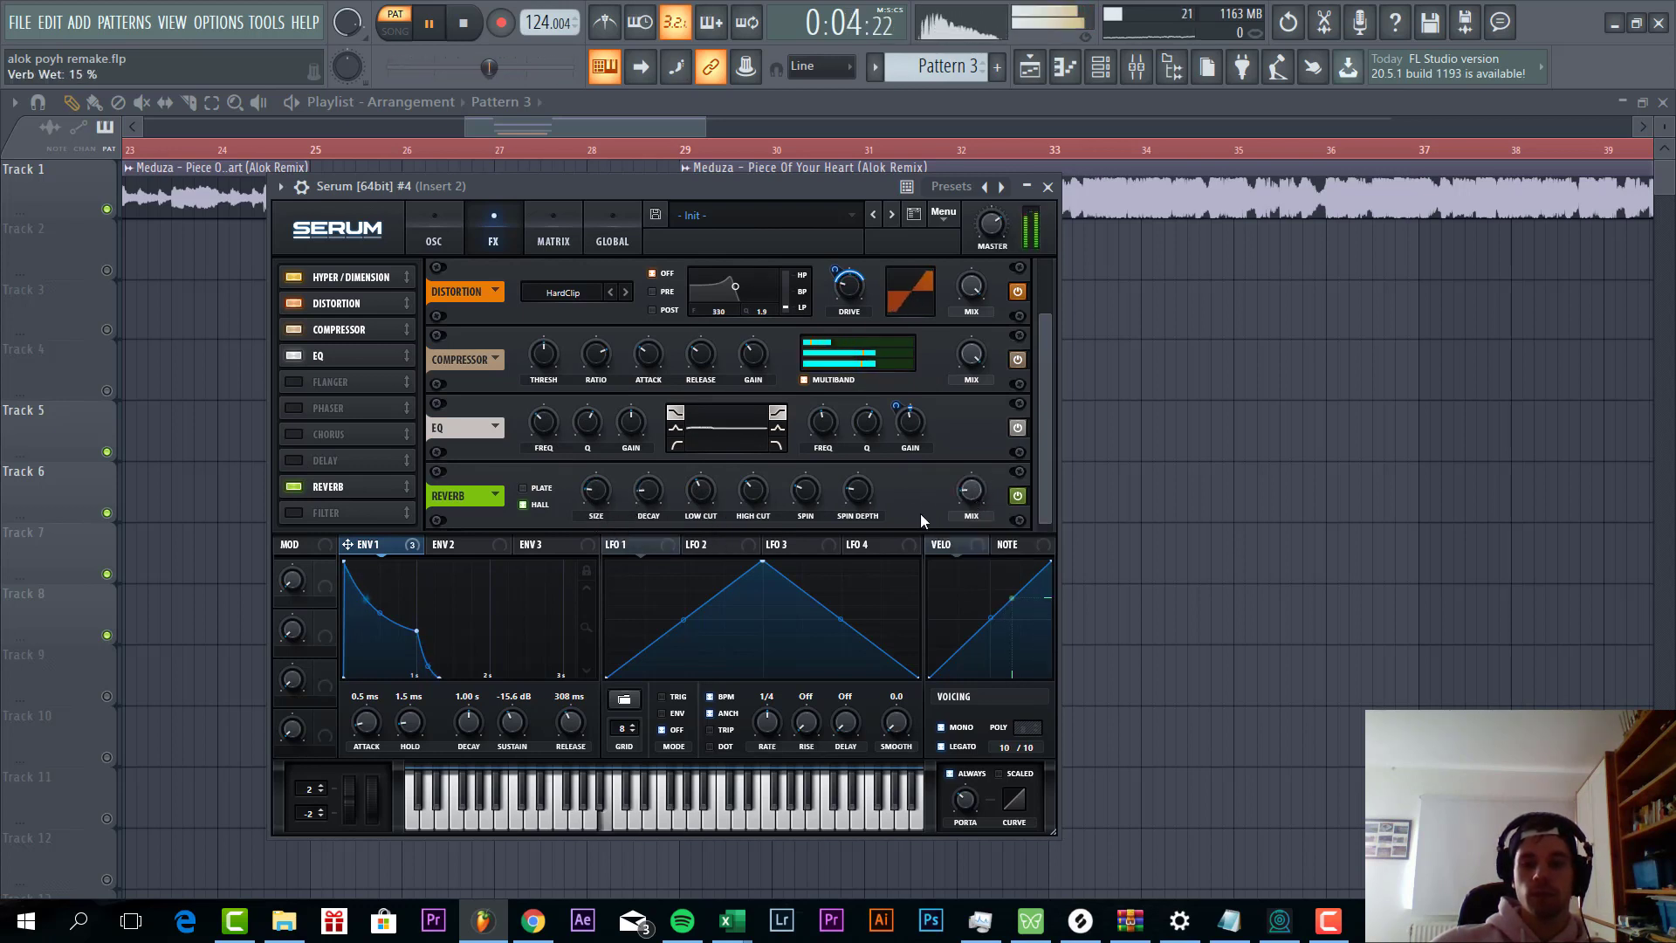
drag(344, 489, 328, 378)
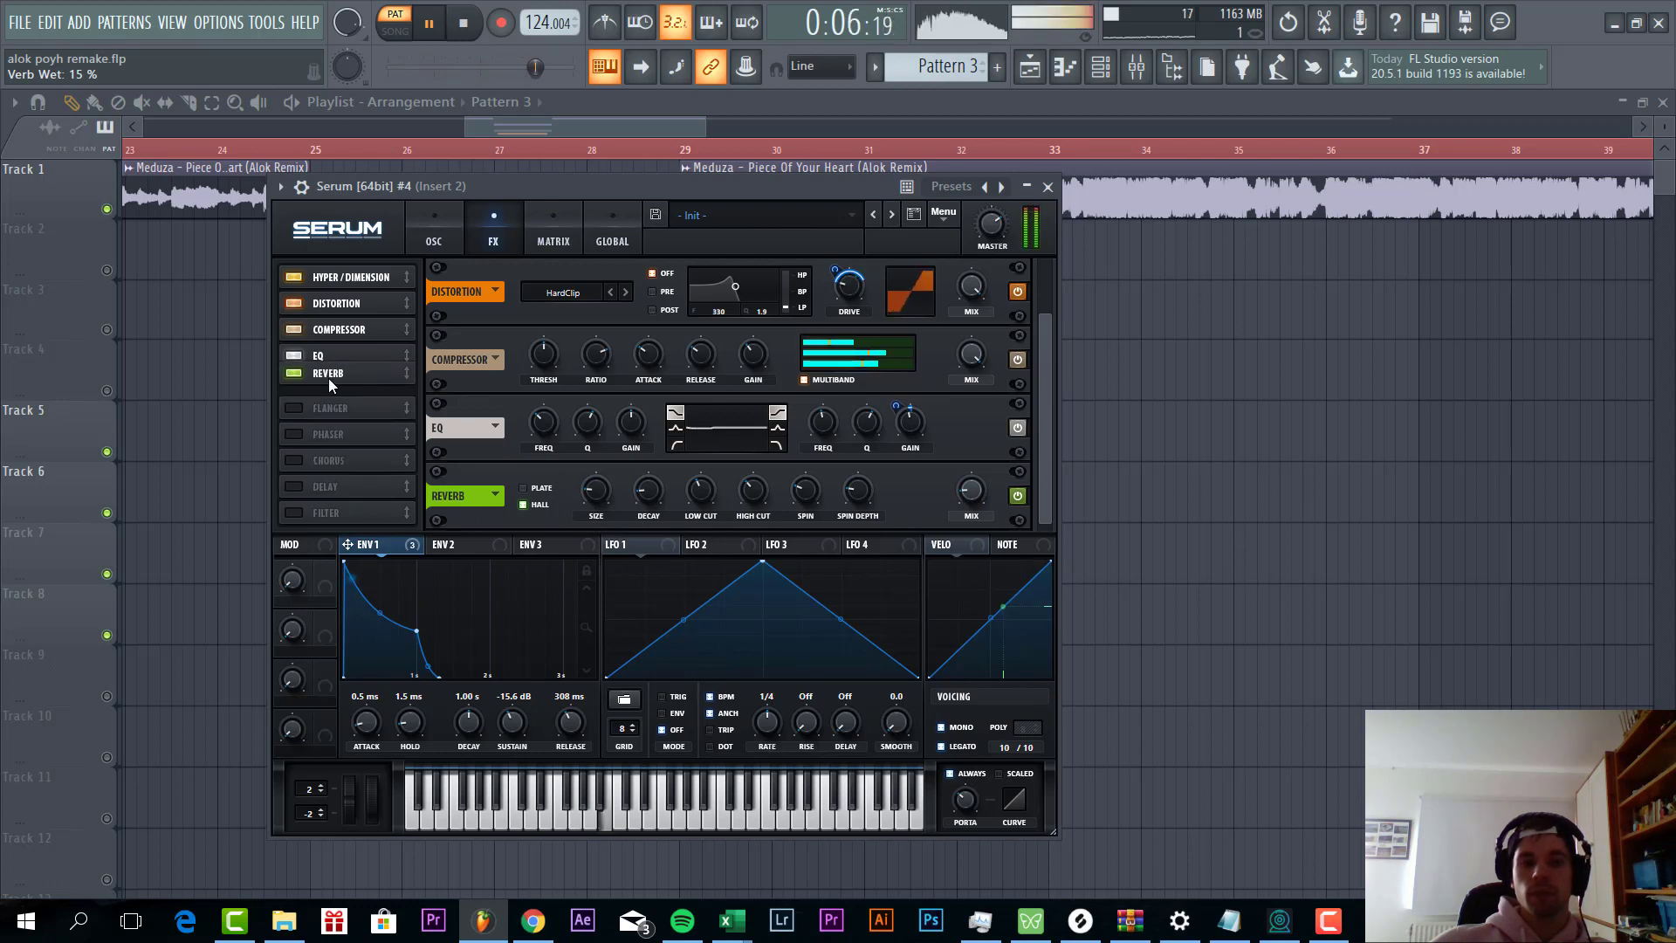
Step: Enable chorus with its mix at 19% and place it directly after the reverb
click(295, 460)
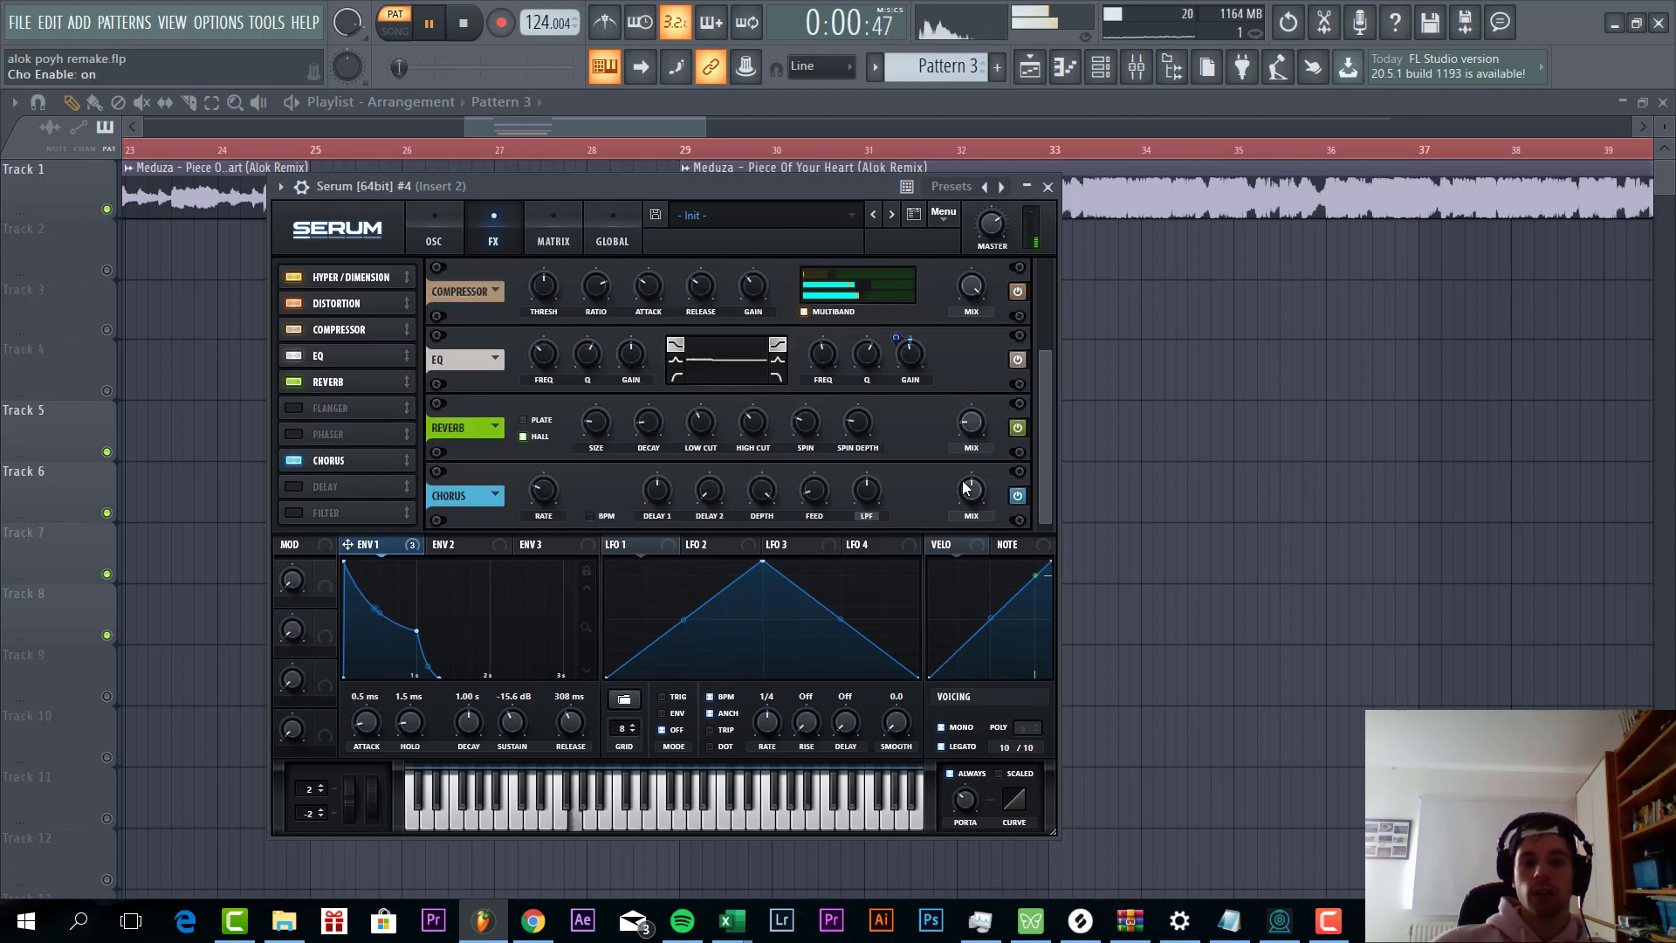
drag(974, 446, 926, 523)
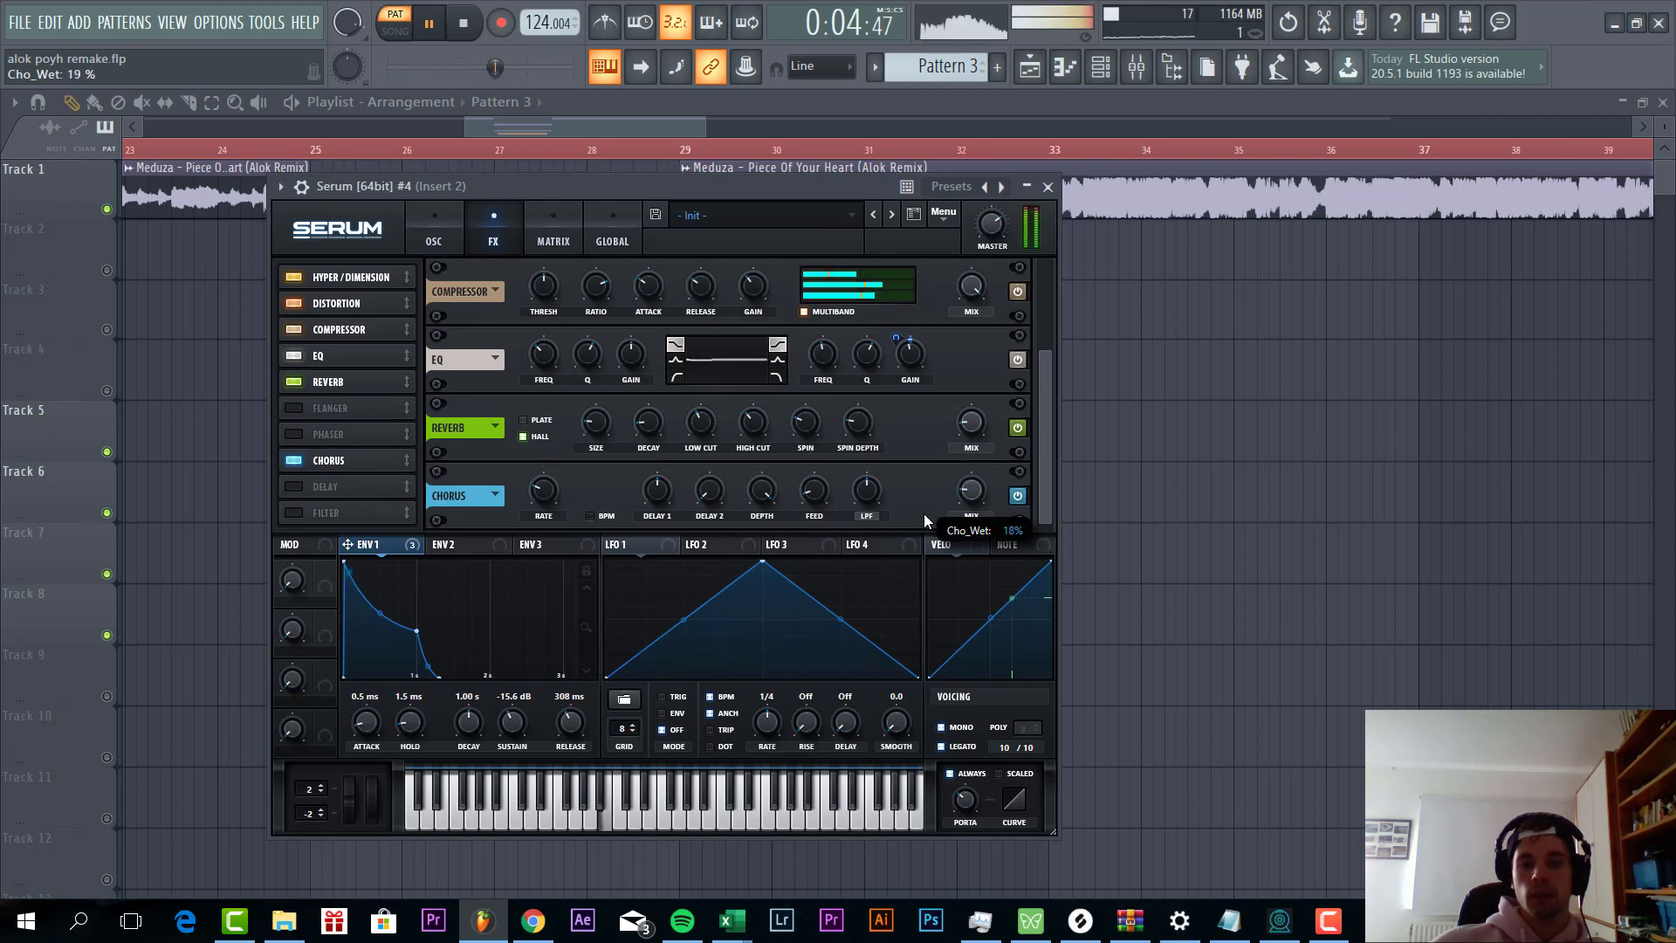
drag(316, 463, 320, 412)
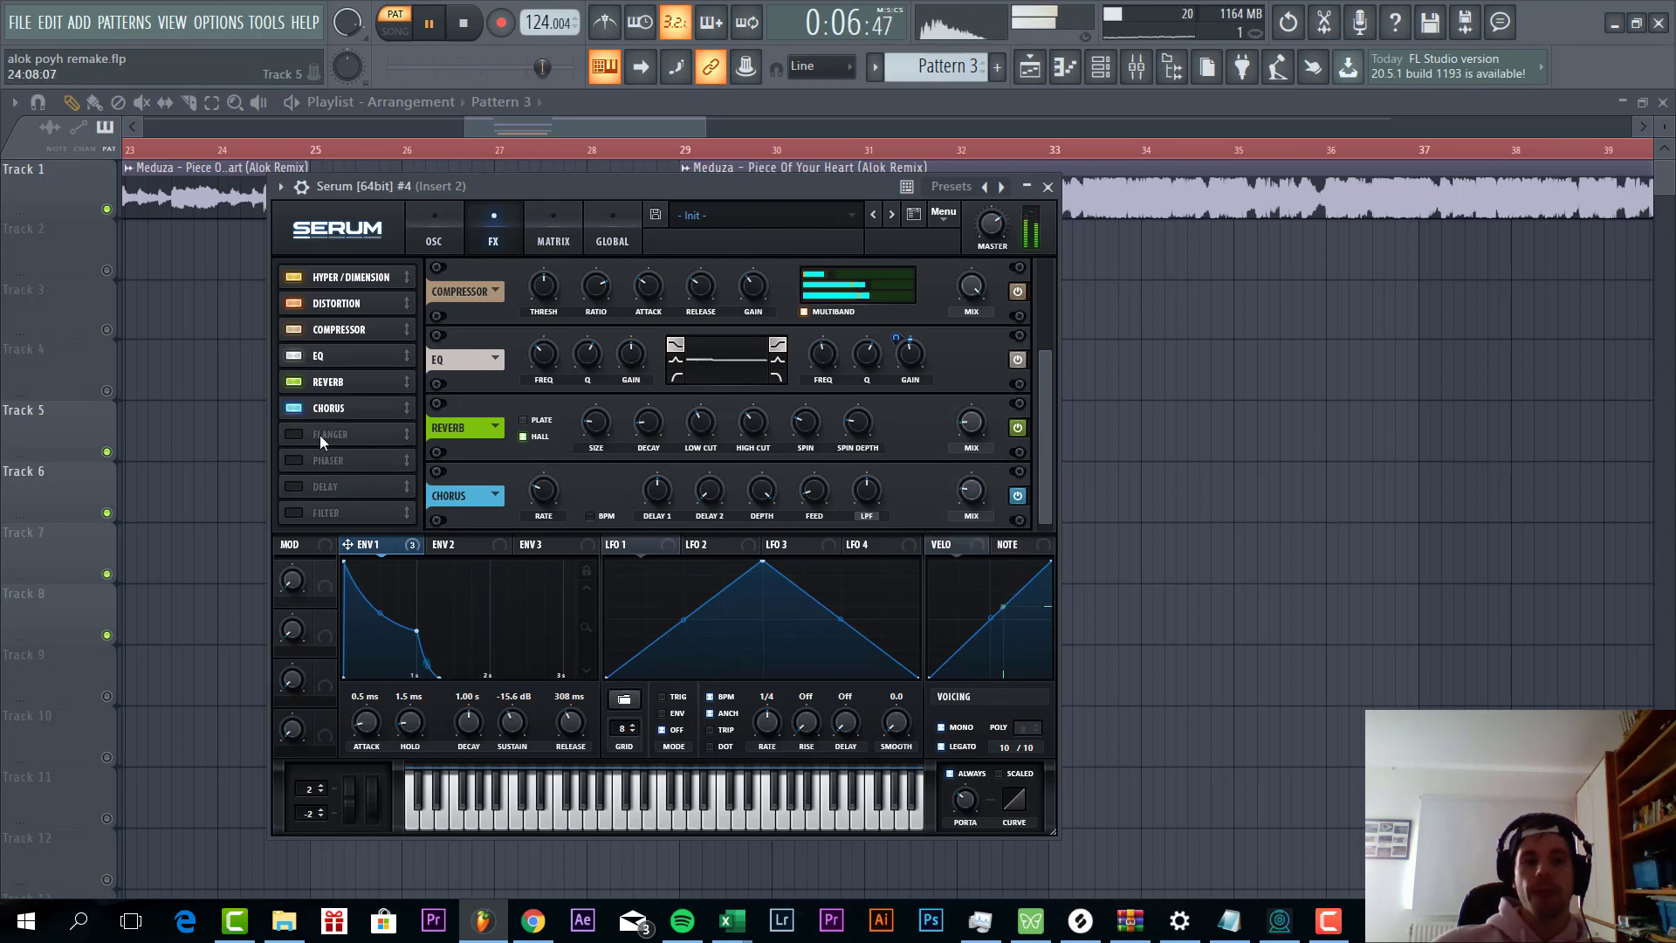
Step: Add an MG Low 24 effects filter after chorus, with cutoff 54 Hz modulated by Env 1, drive 23% and fat 27%
click(294, 512)
drag(319, 512, 318, 435)
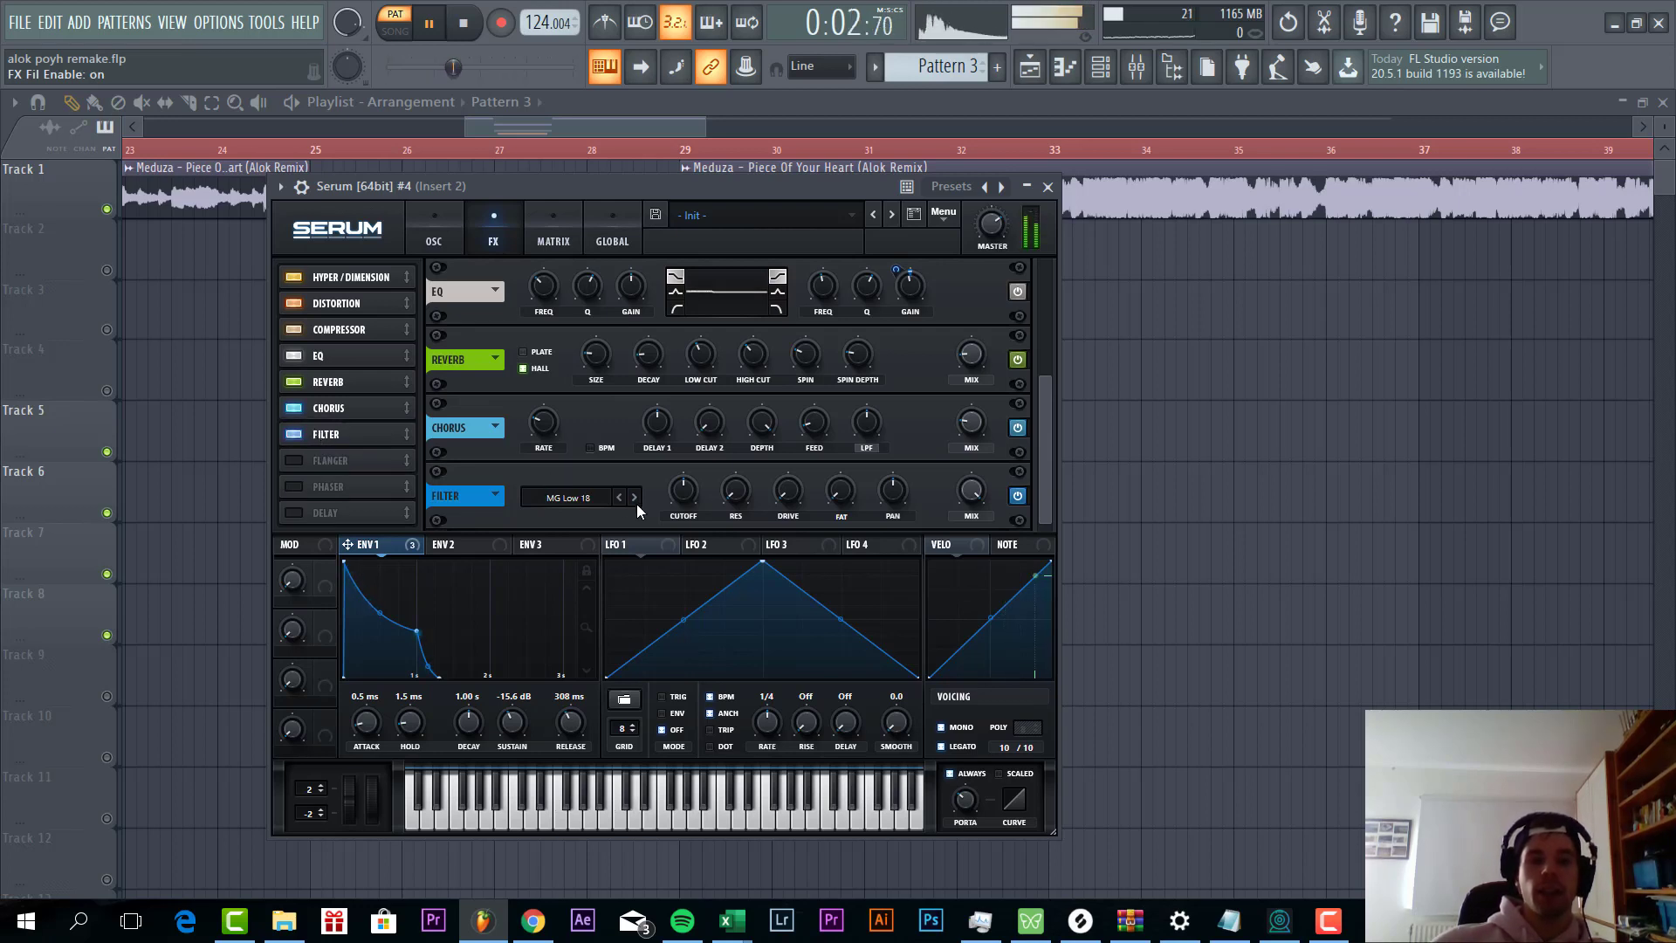
drag(662, 509, 654, 526)
drag(377, 541, 638, 535)
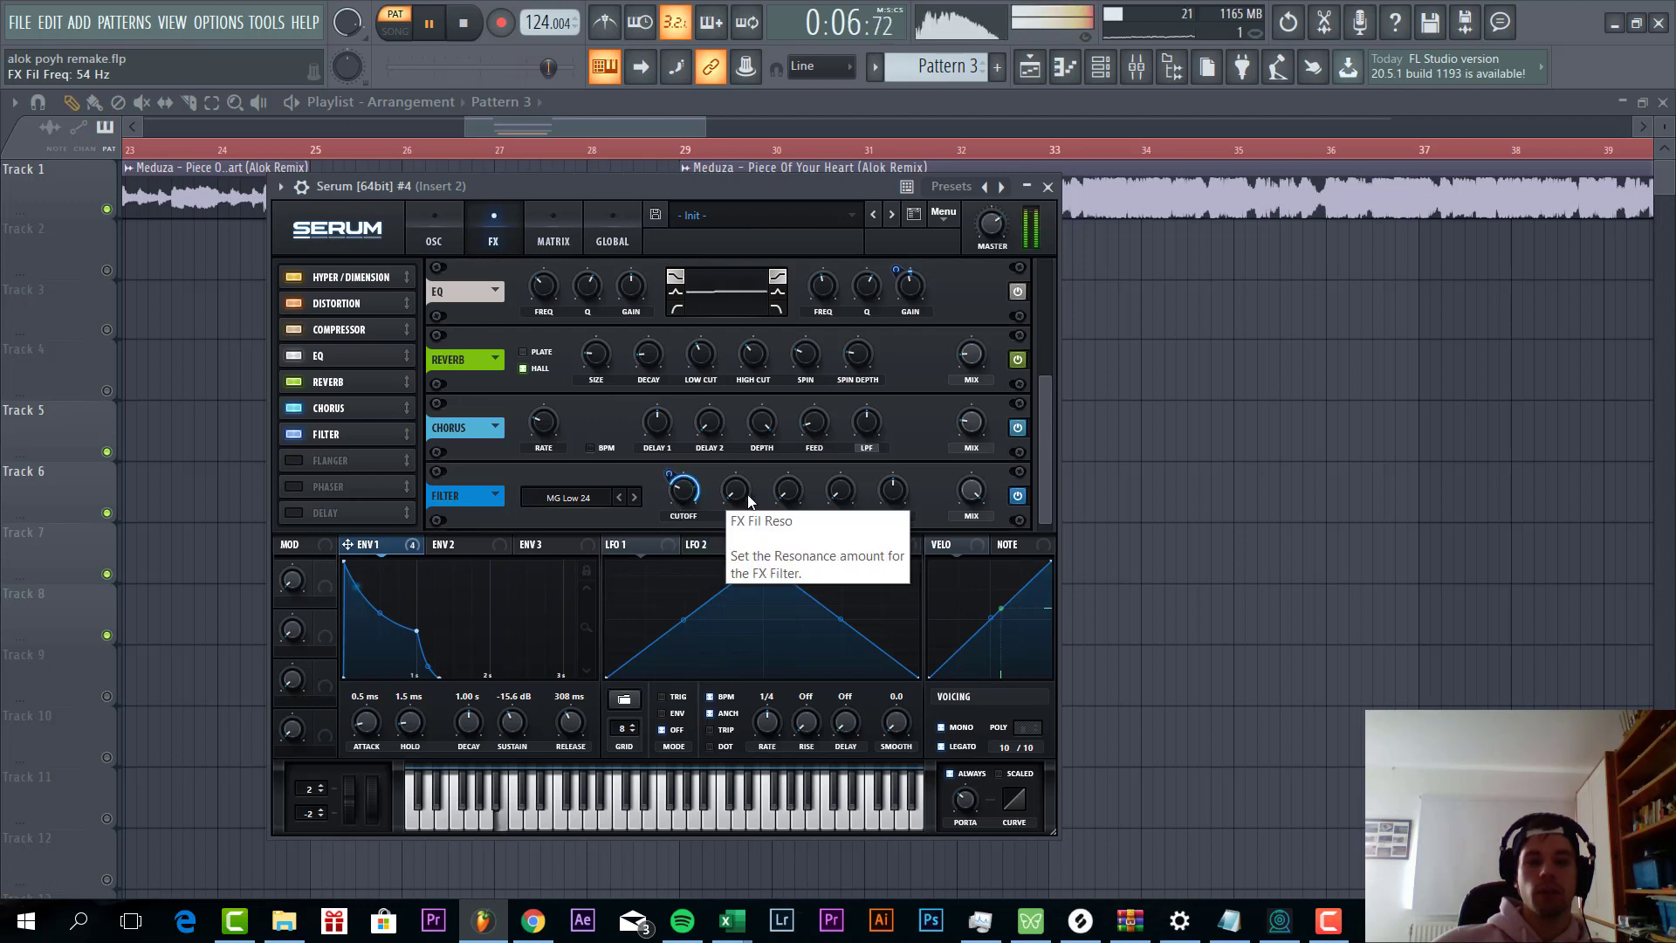
mouse_move(679, 493)
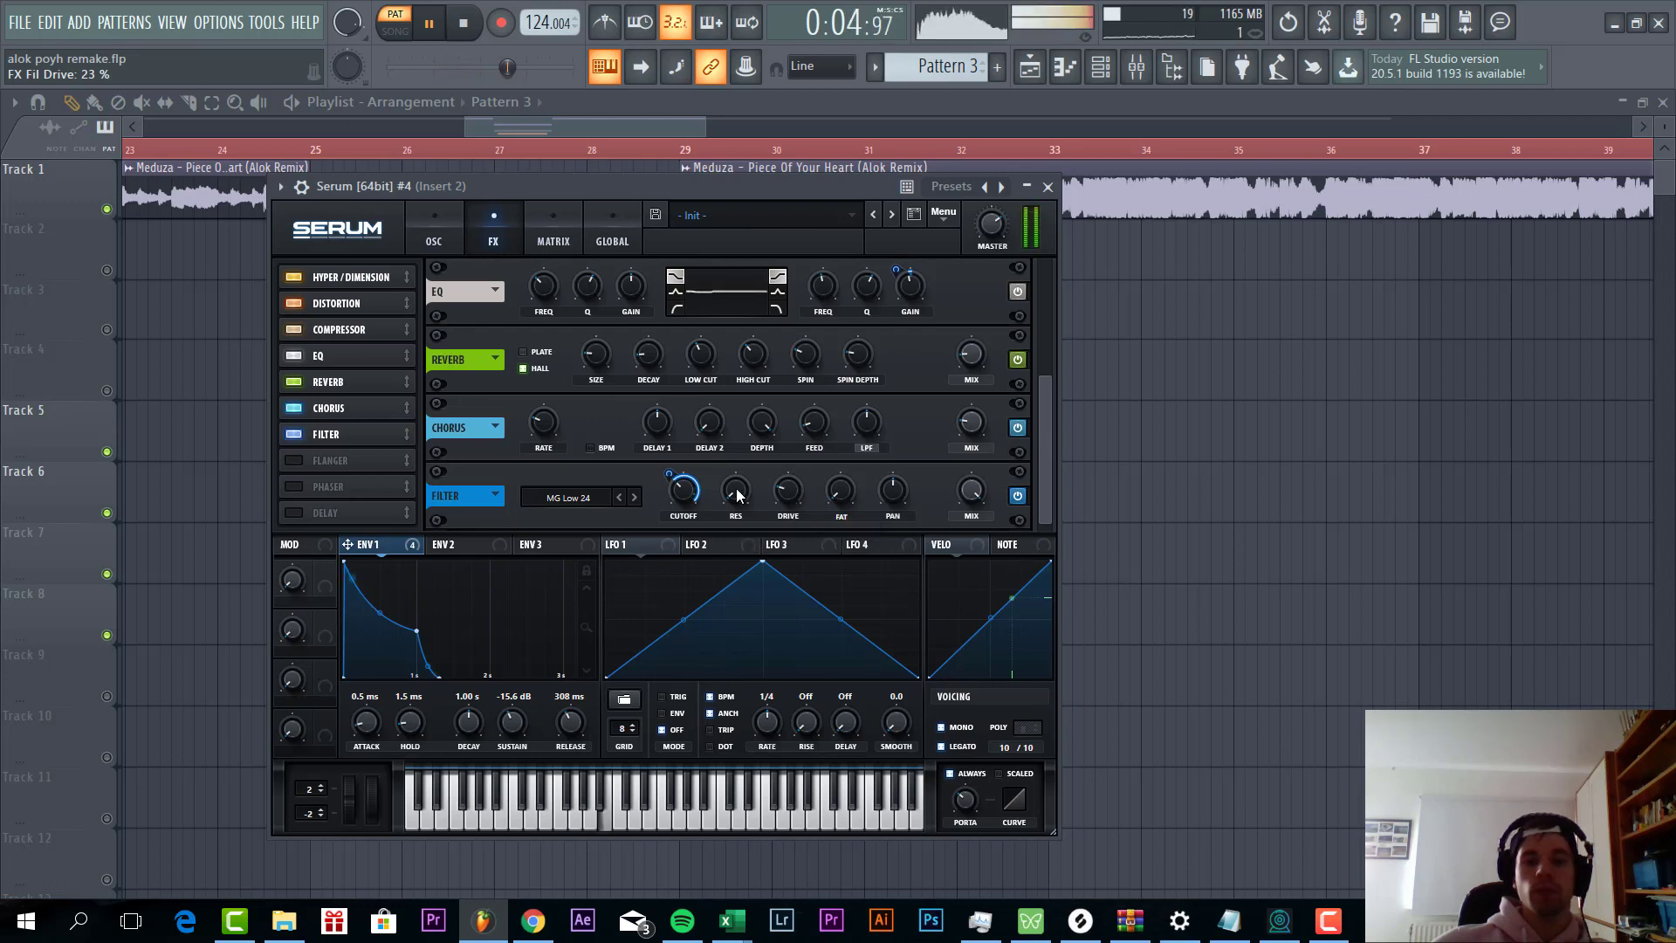
mouse_move(739, 489)
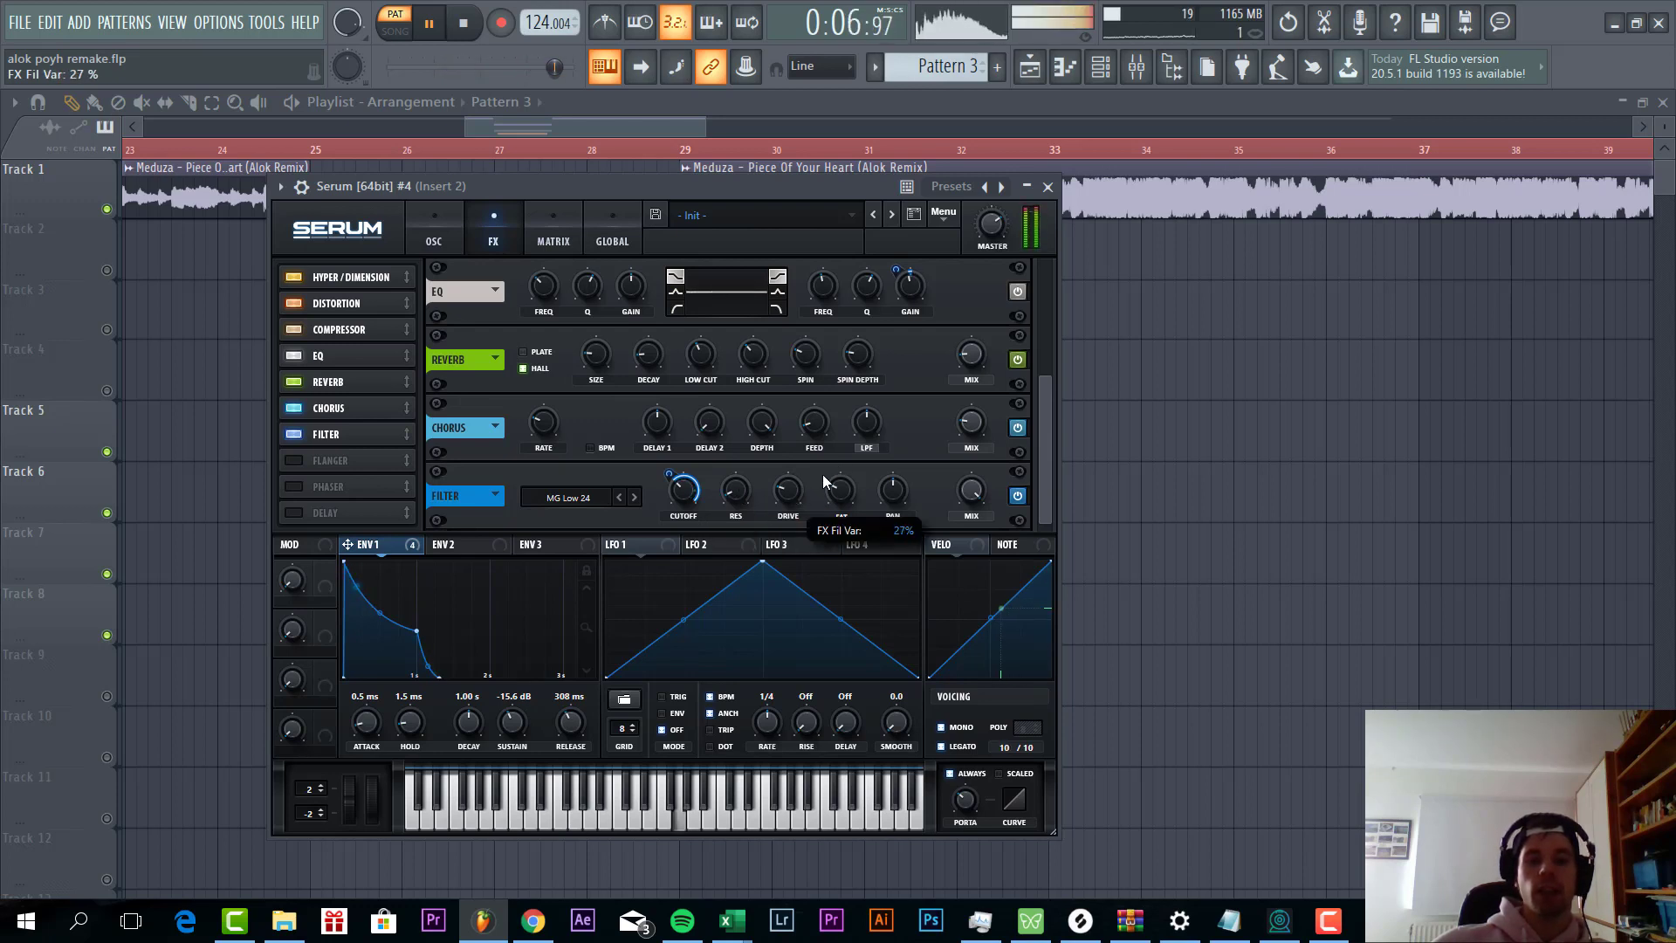
Step: Add a modulation matrix row routing Env 3 to the global master tuning
click(471, 544)
click(553, 231)
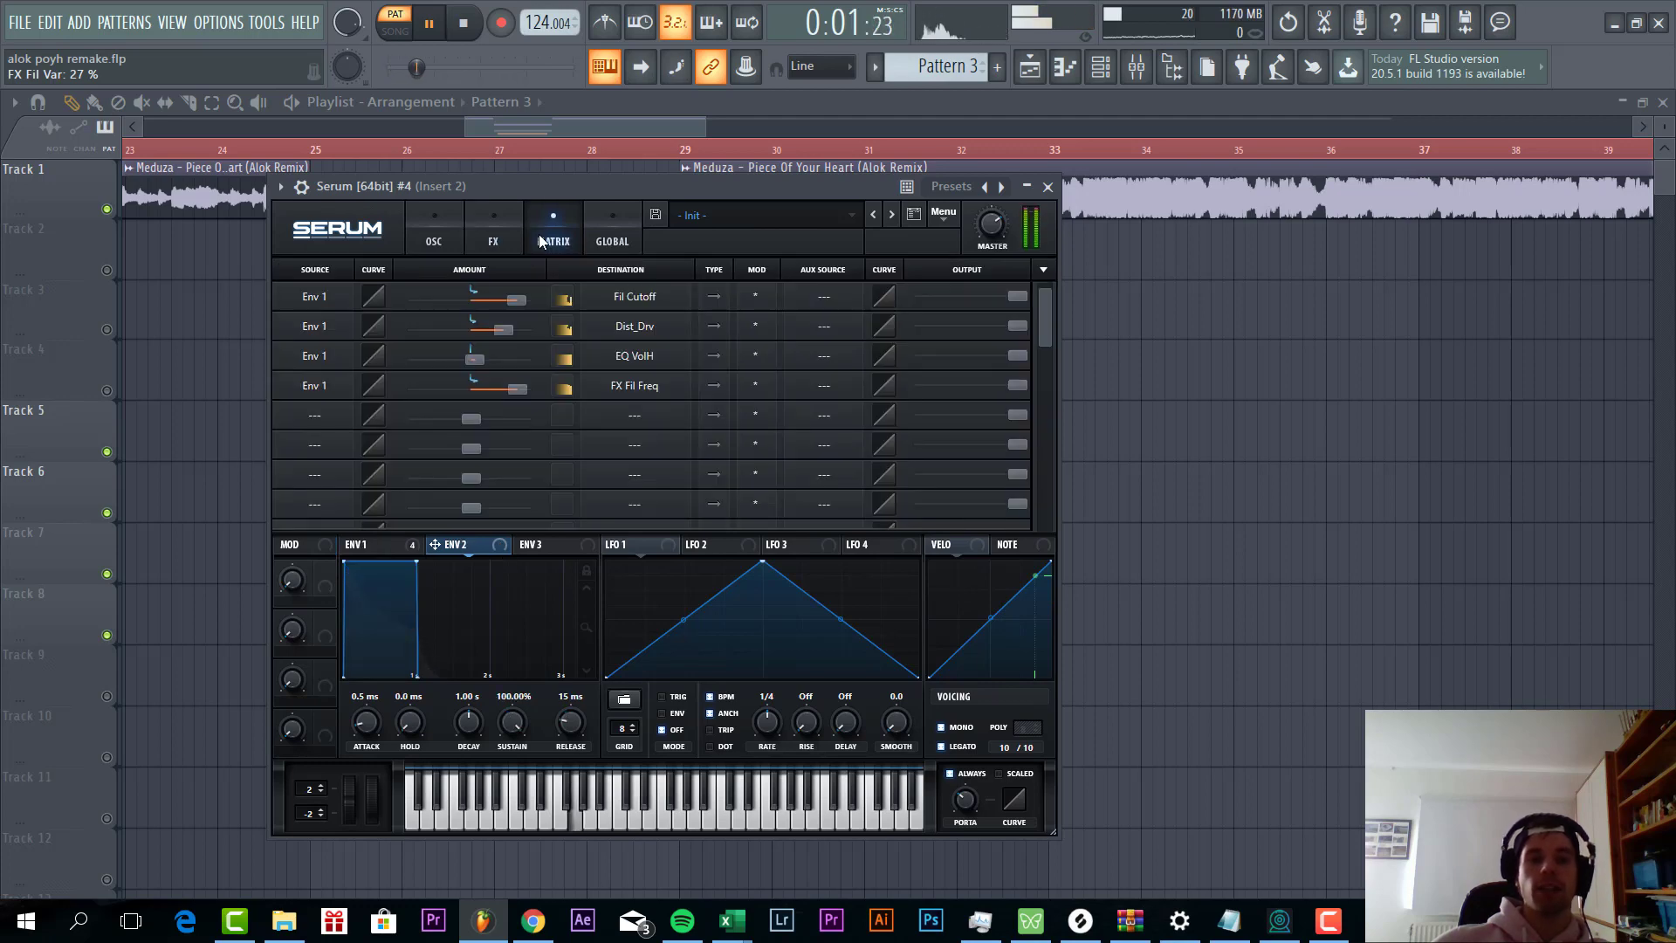
click(321, 415)
click(328, 278)
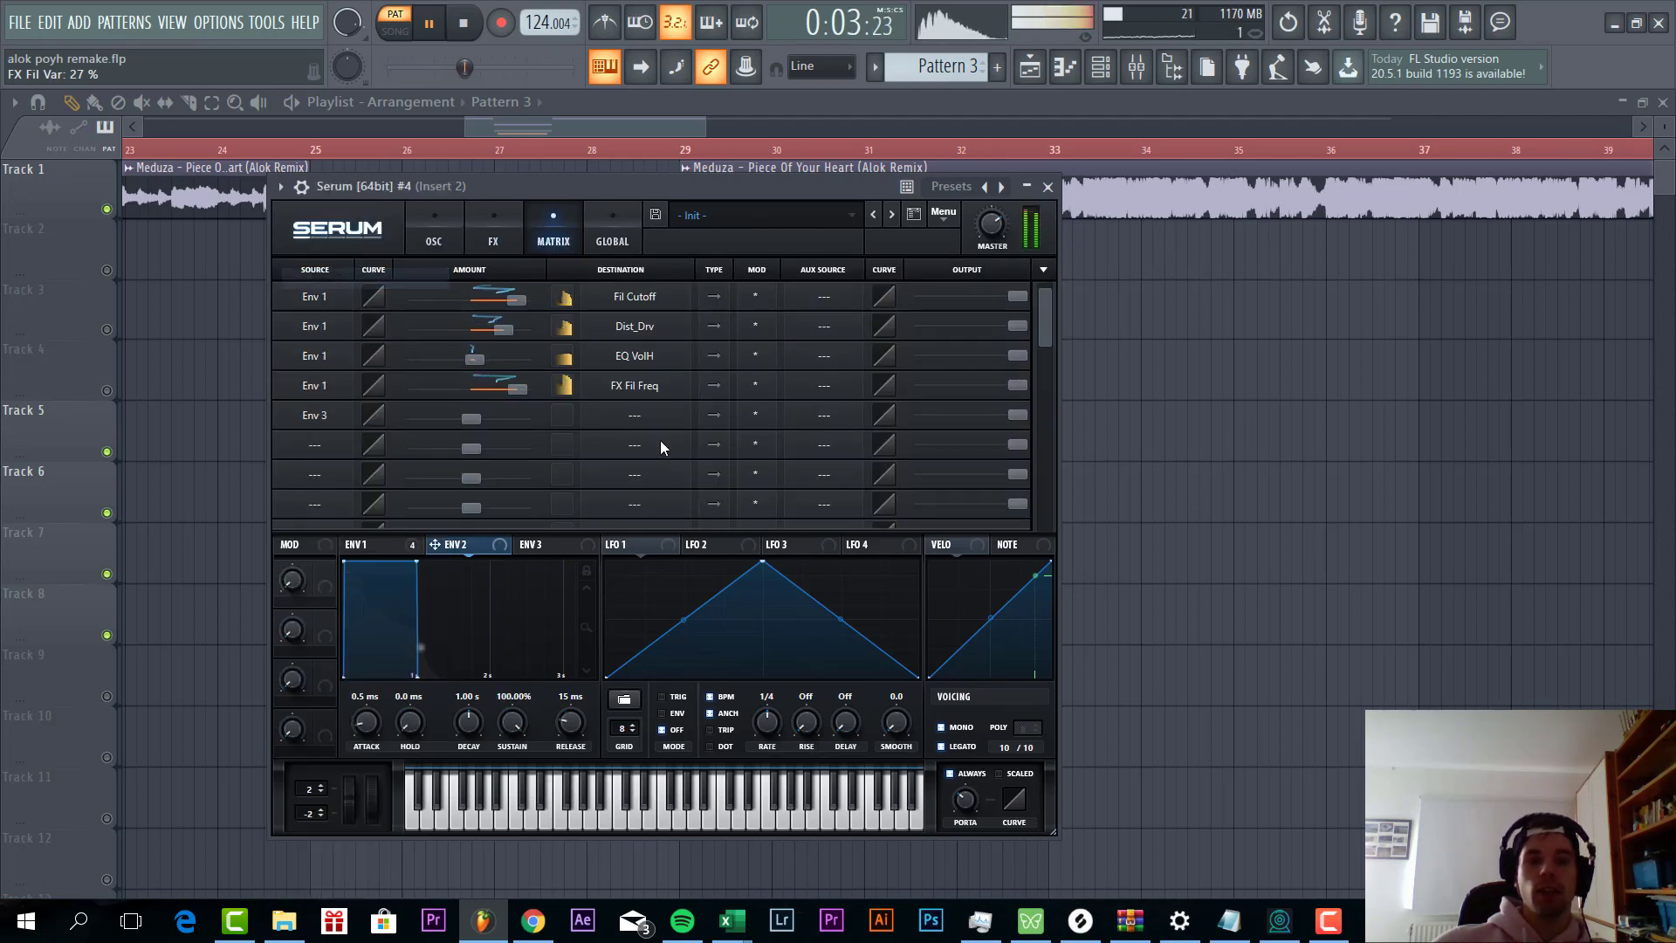
click(635, 415)
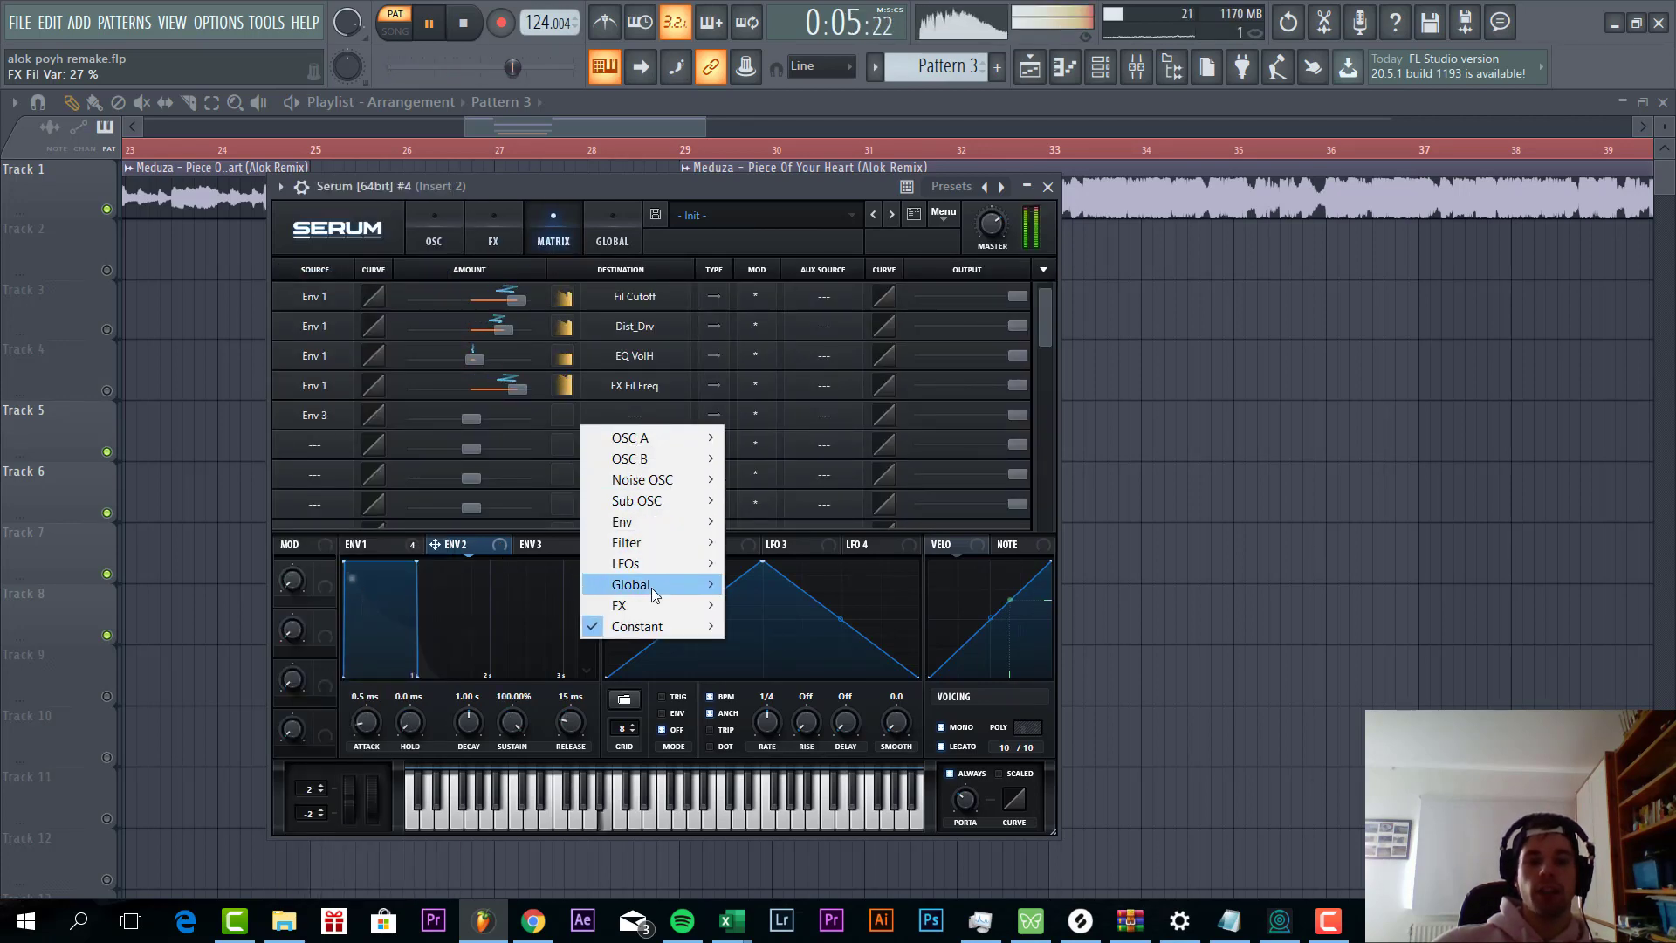
mouse_move(663, 584)
click(777, 584)
Step: Set Env 3's sustain to 0% and decay to 24 ms, with a small positive modulation amount on master tuning
click(535, 552)
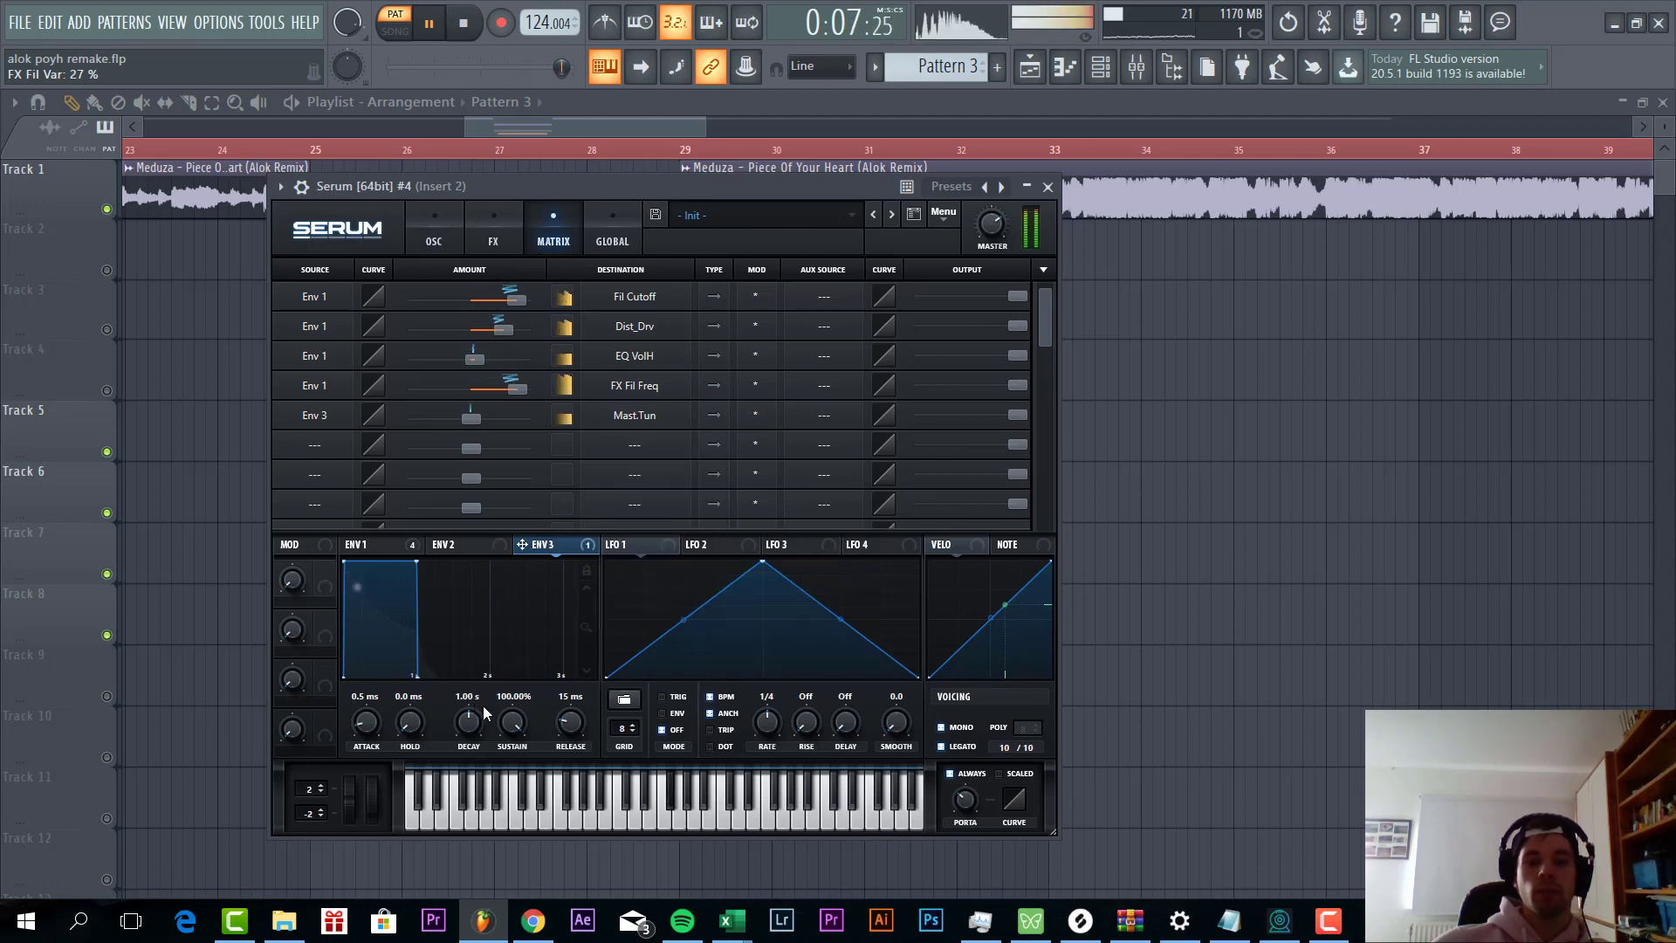
drag(416, 563, 489, 590)
drag(469, 407, 489, 440)
drag(461, 704, 451, 737)
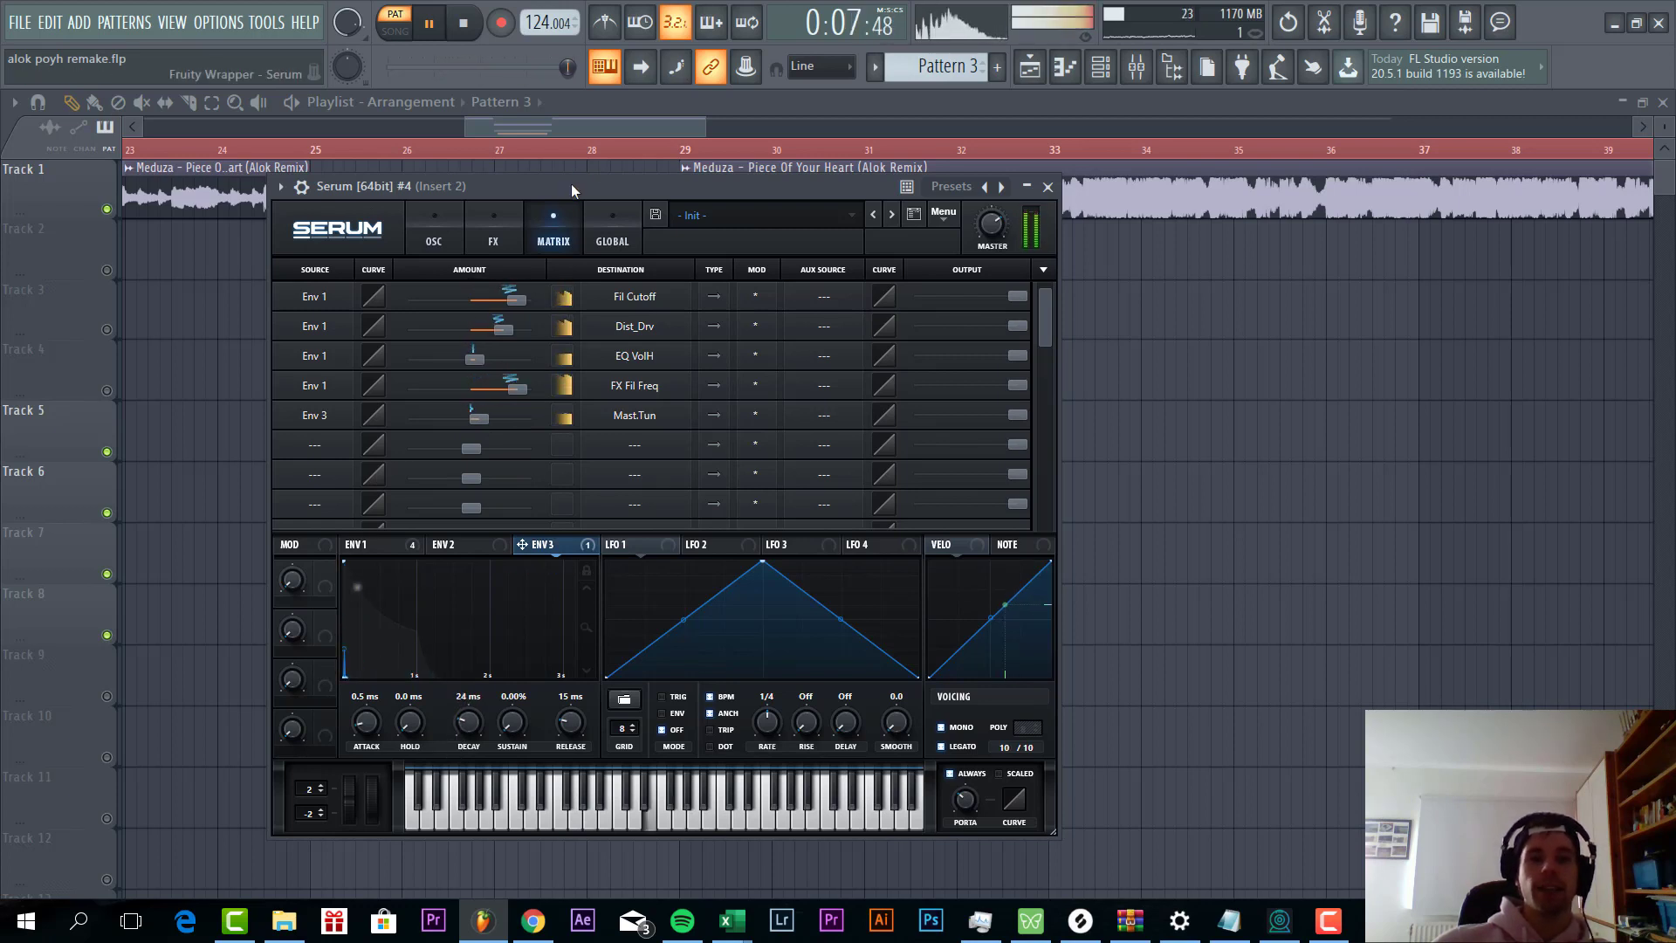
Step: Switch the effects EQ's low band to a low cut and set its frequency to 146 Hz
click(472, 224)
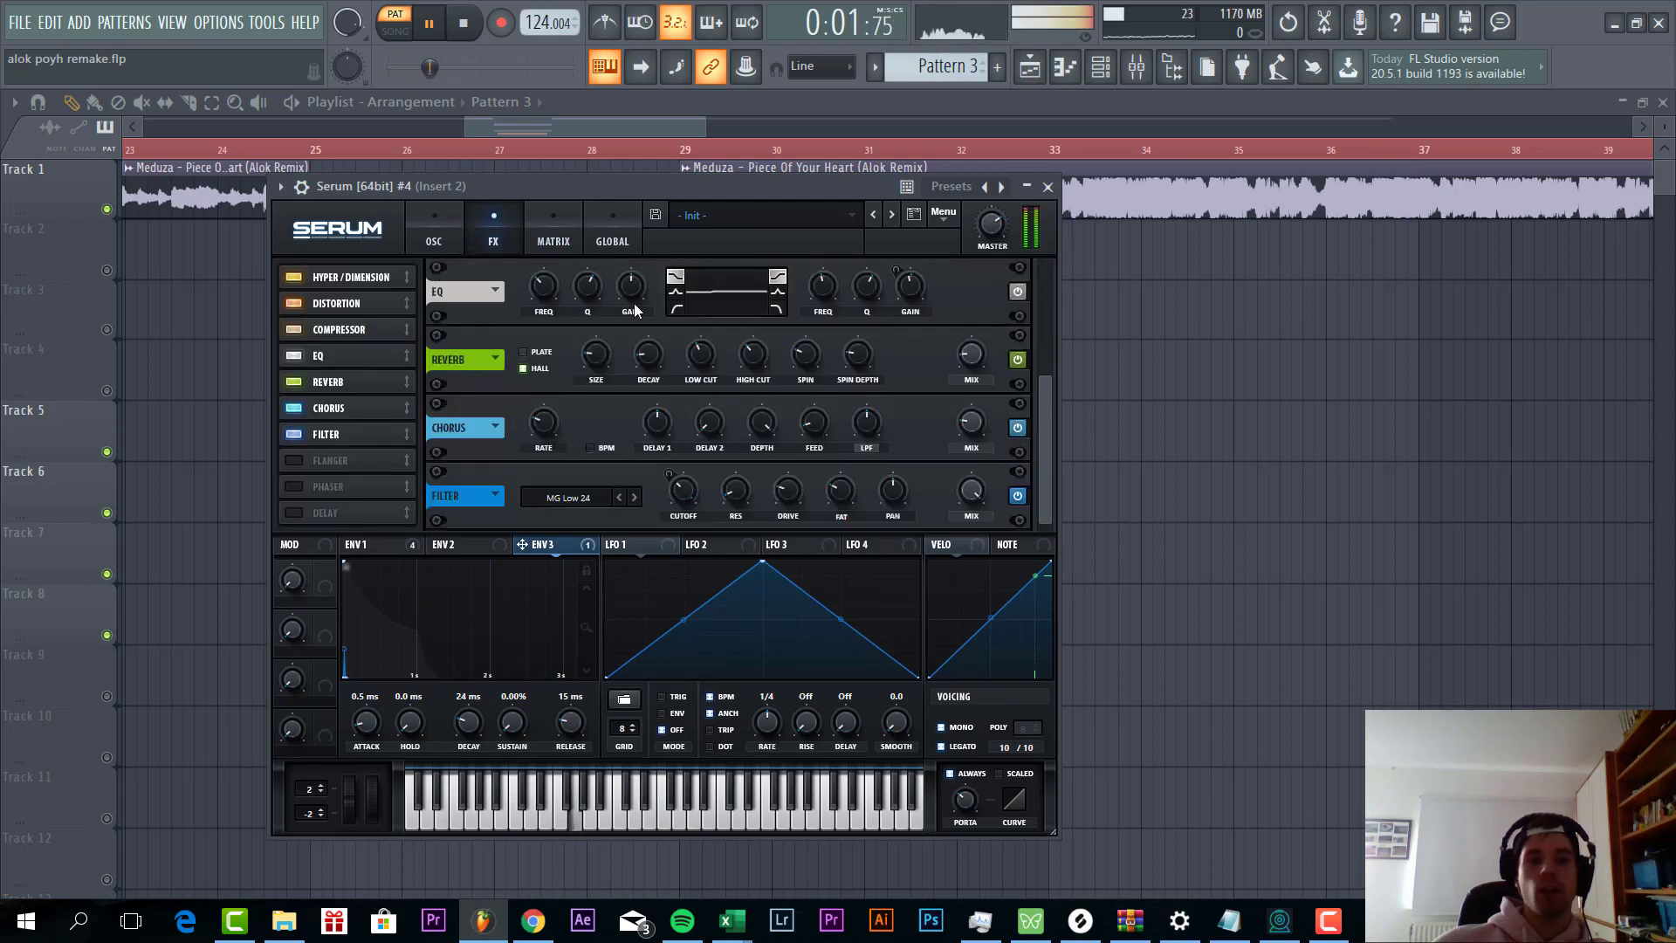
click(674, 308)
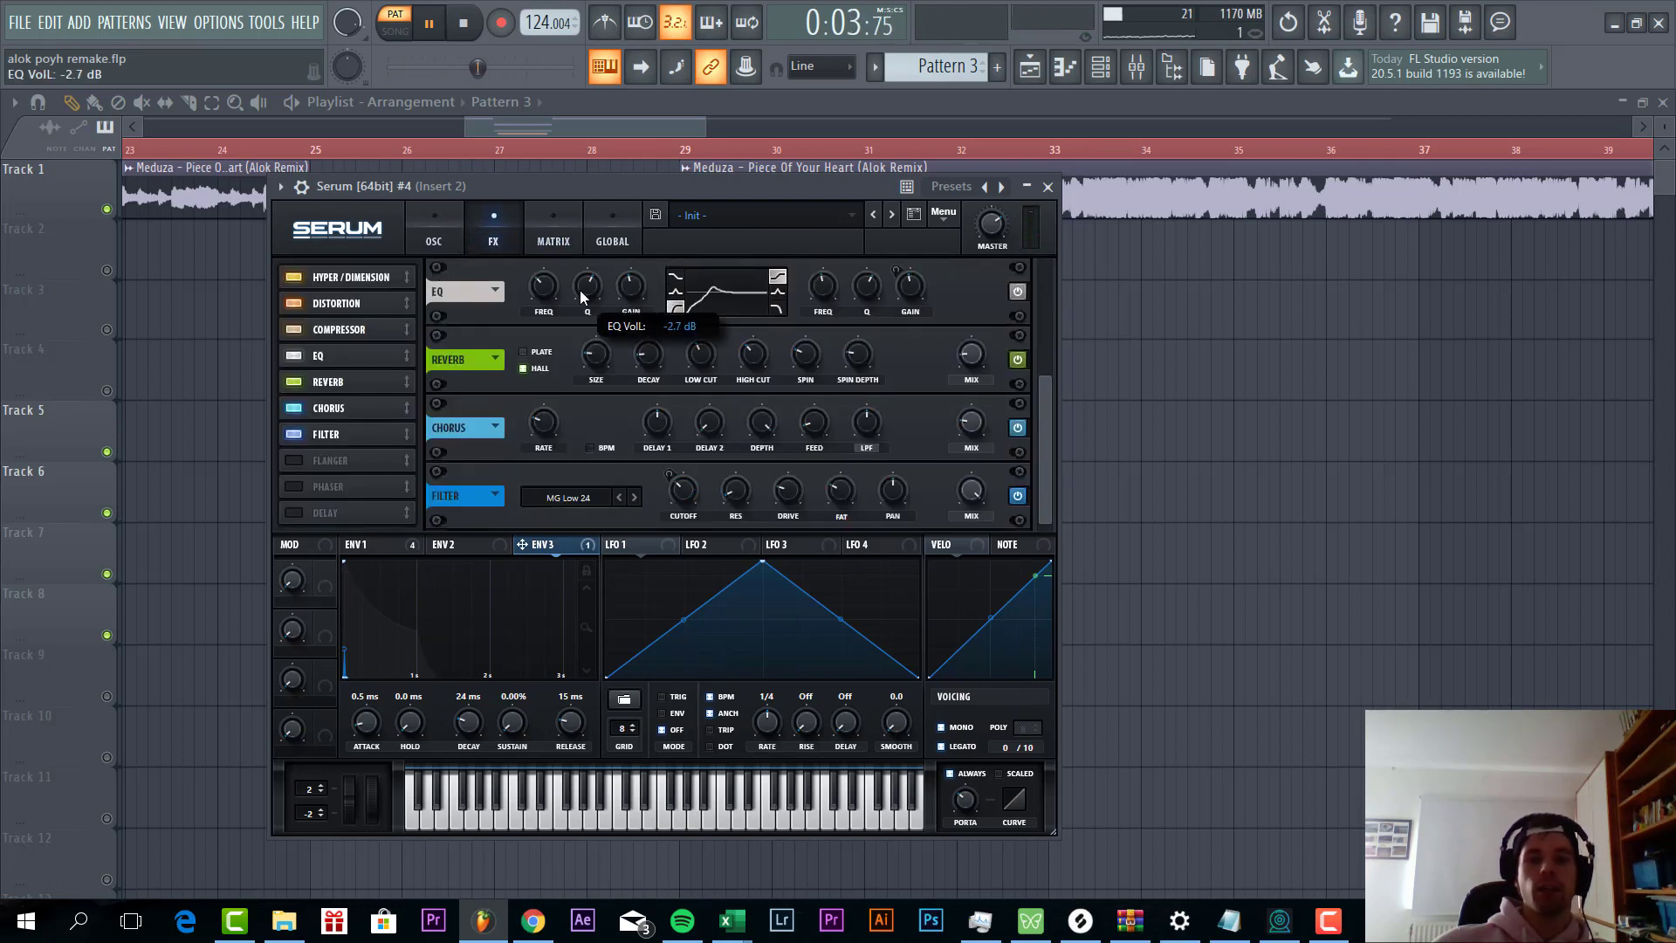
drag(549, 295, 547, 301)
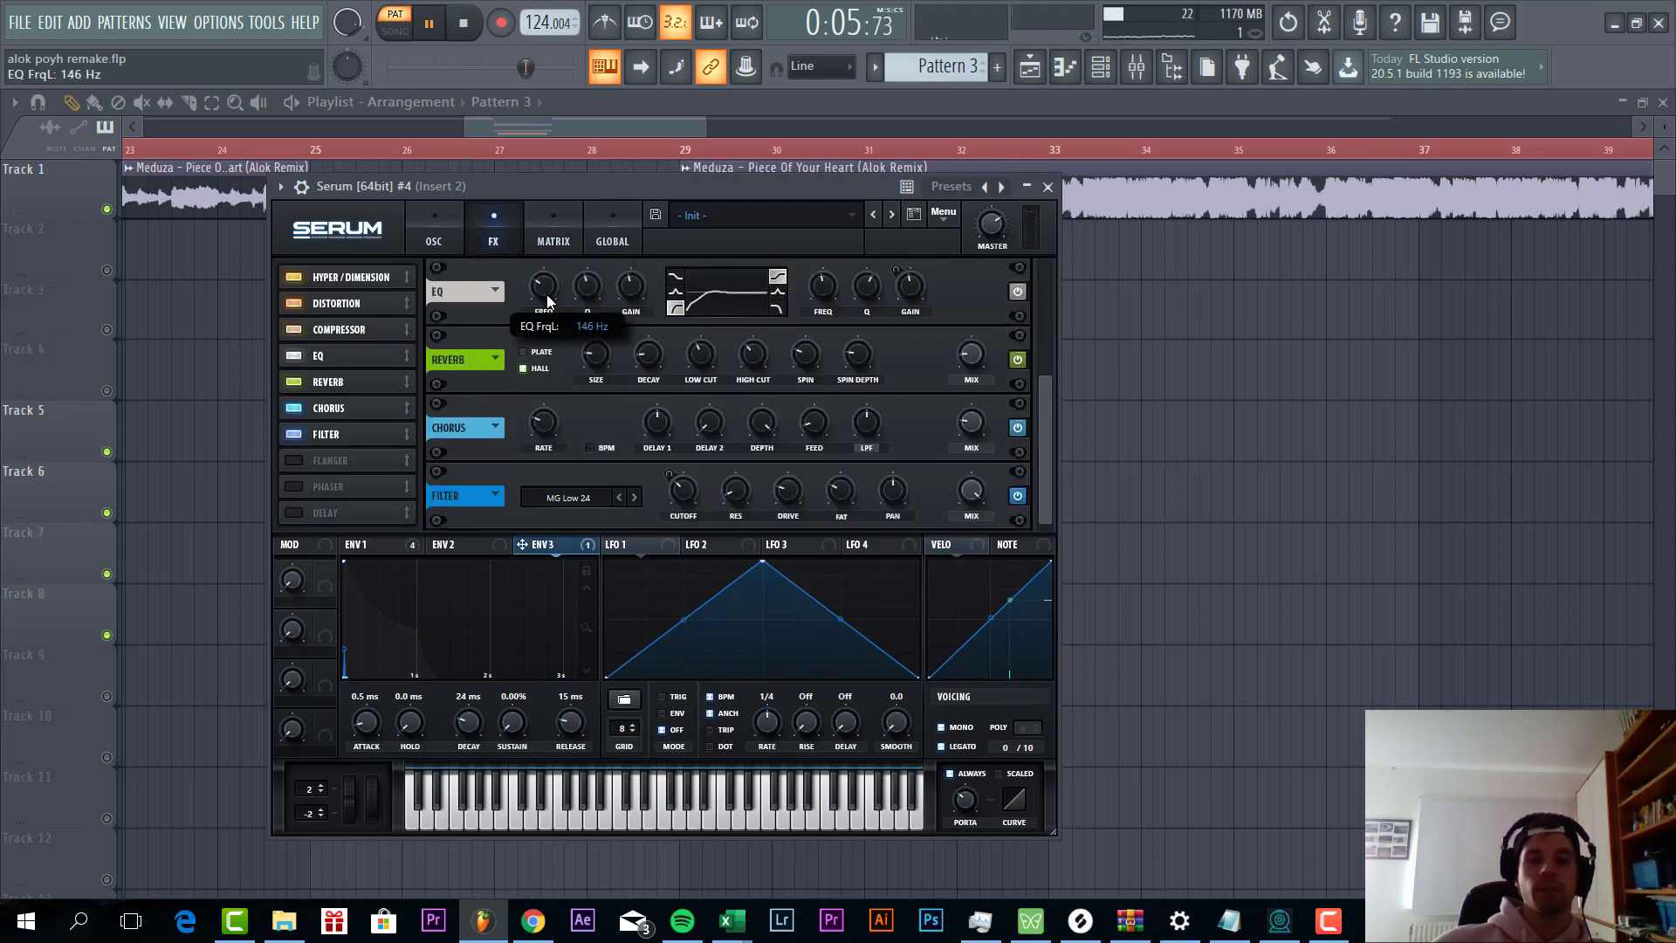
Step: Close the synth window, unmute the Serum #5 and Serum [64bit] channels, and view the Serum [64bit] notes in the piano roll
click(1047, 186)
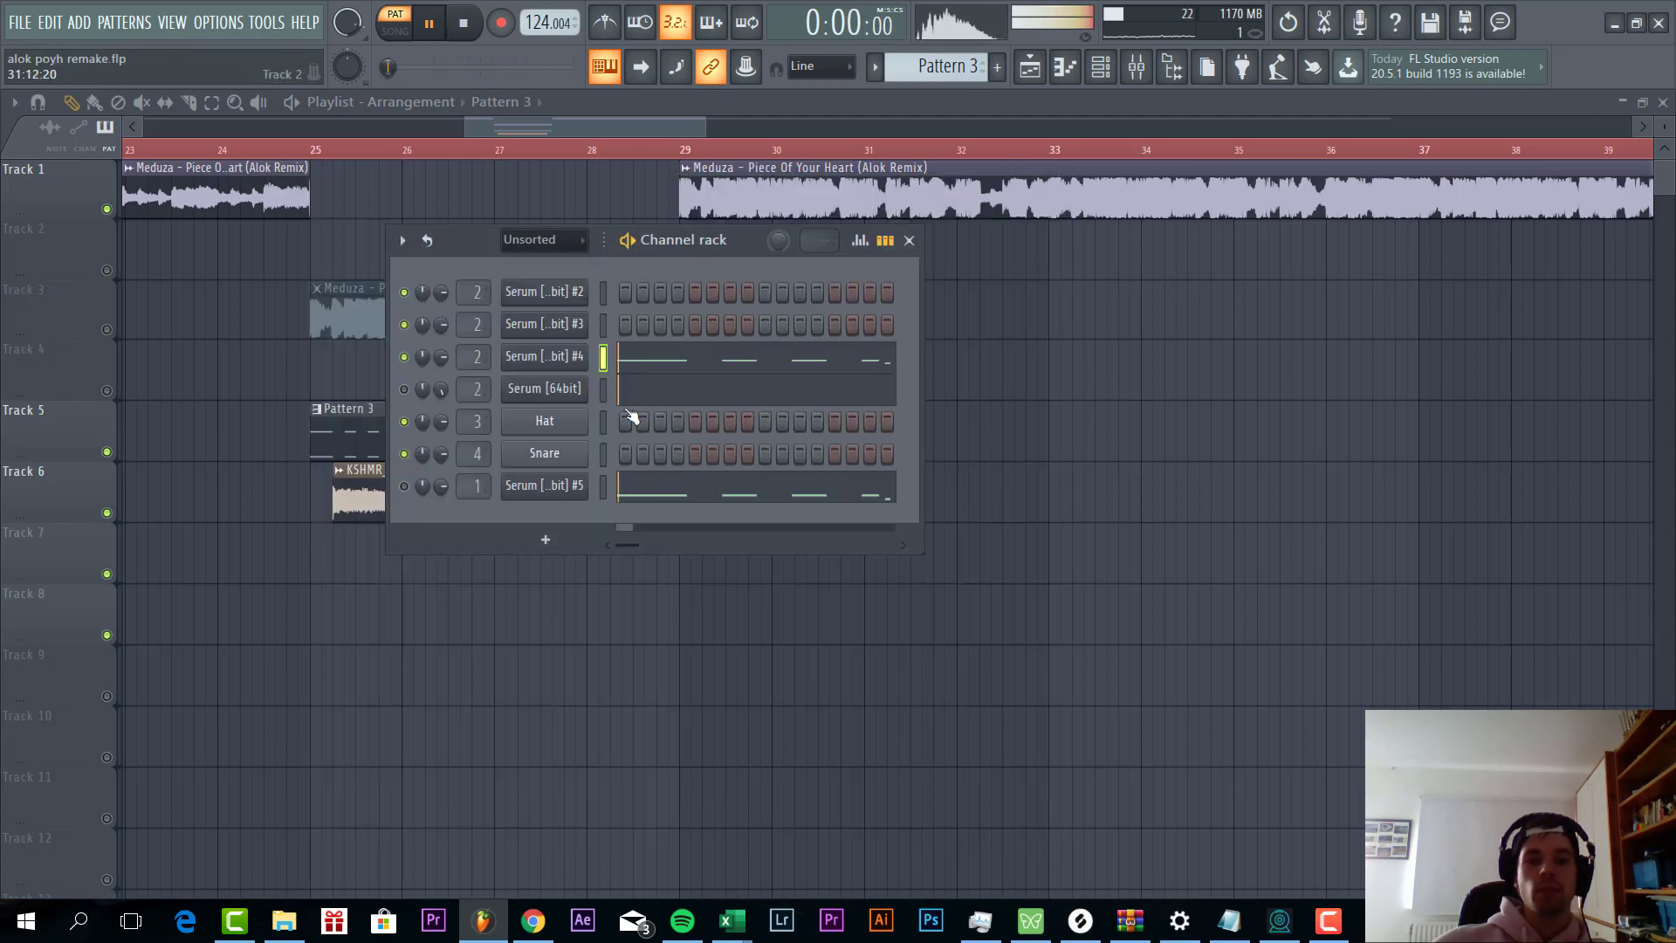
click(404, 486)
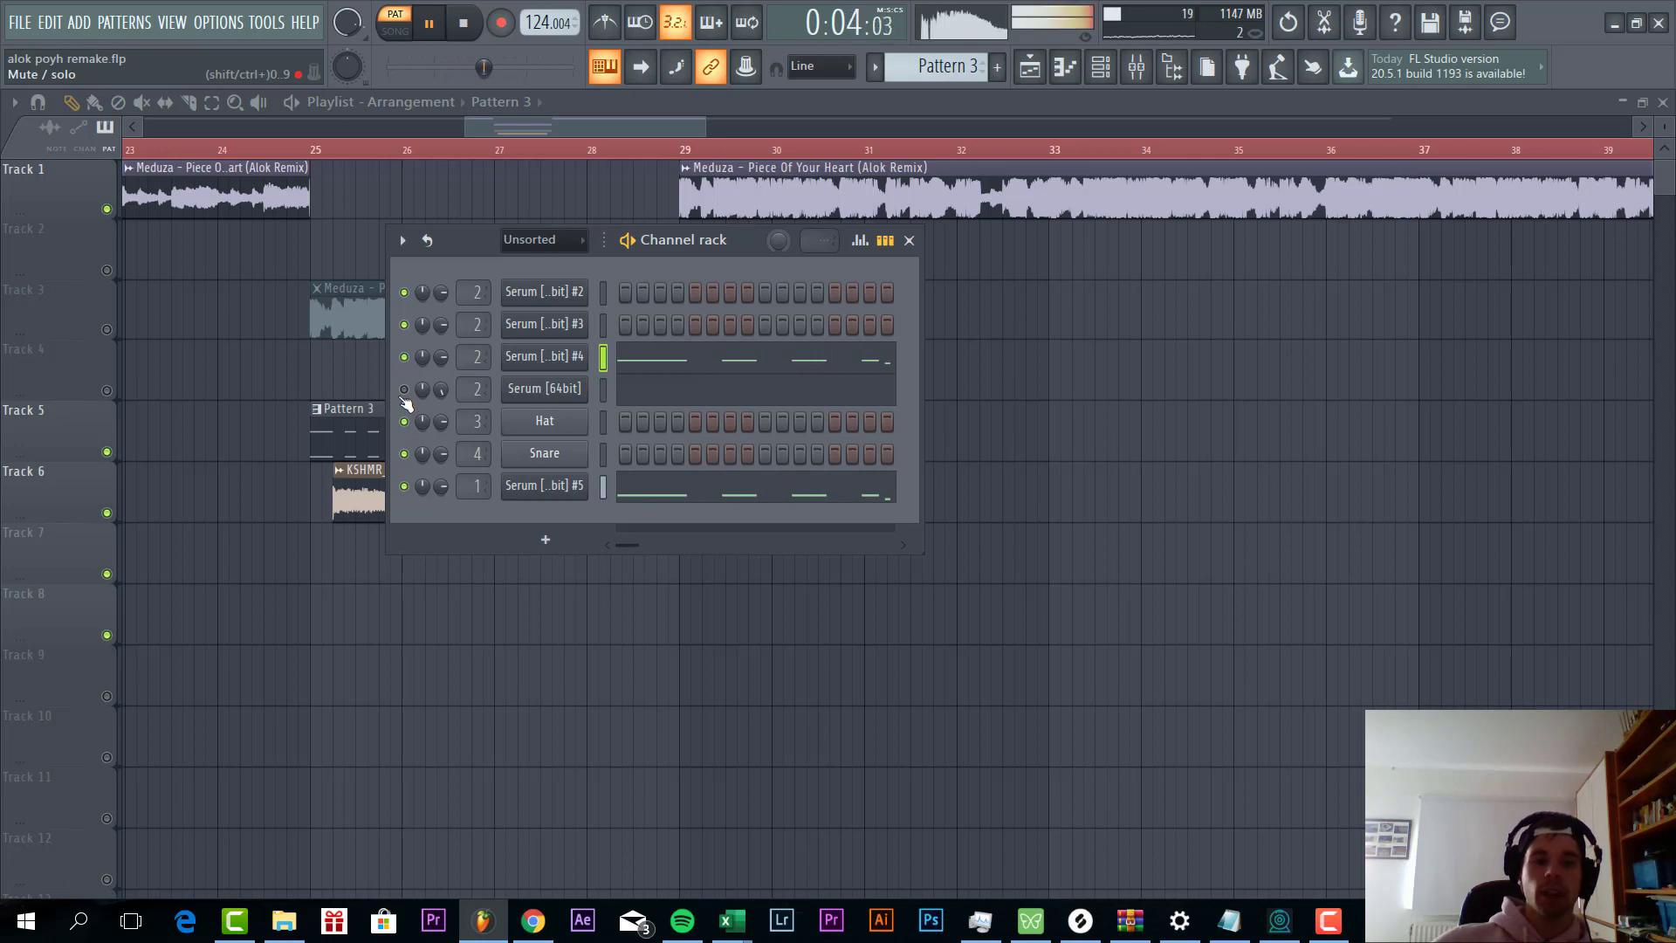
click(729, 397)
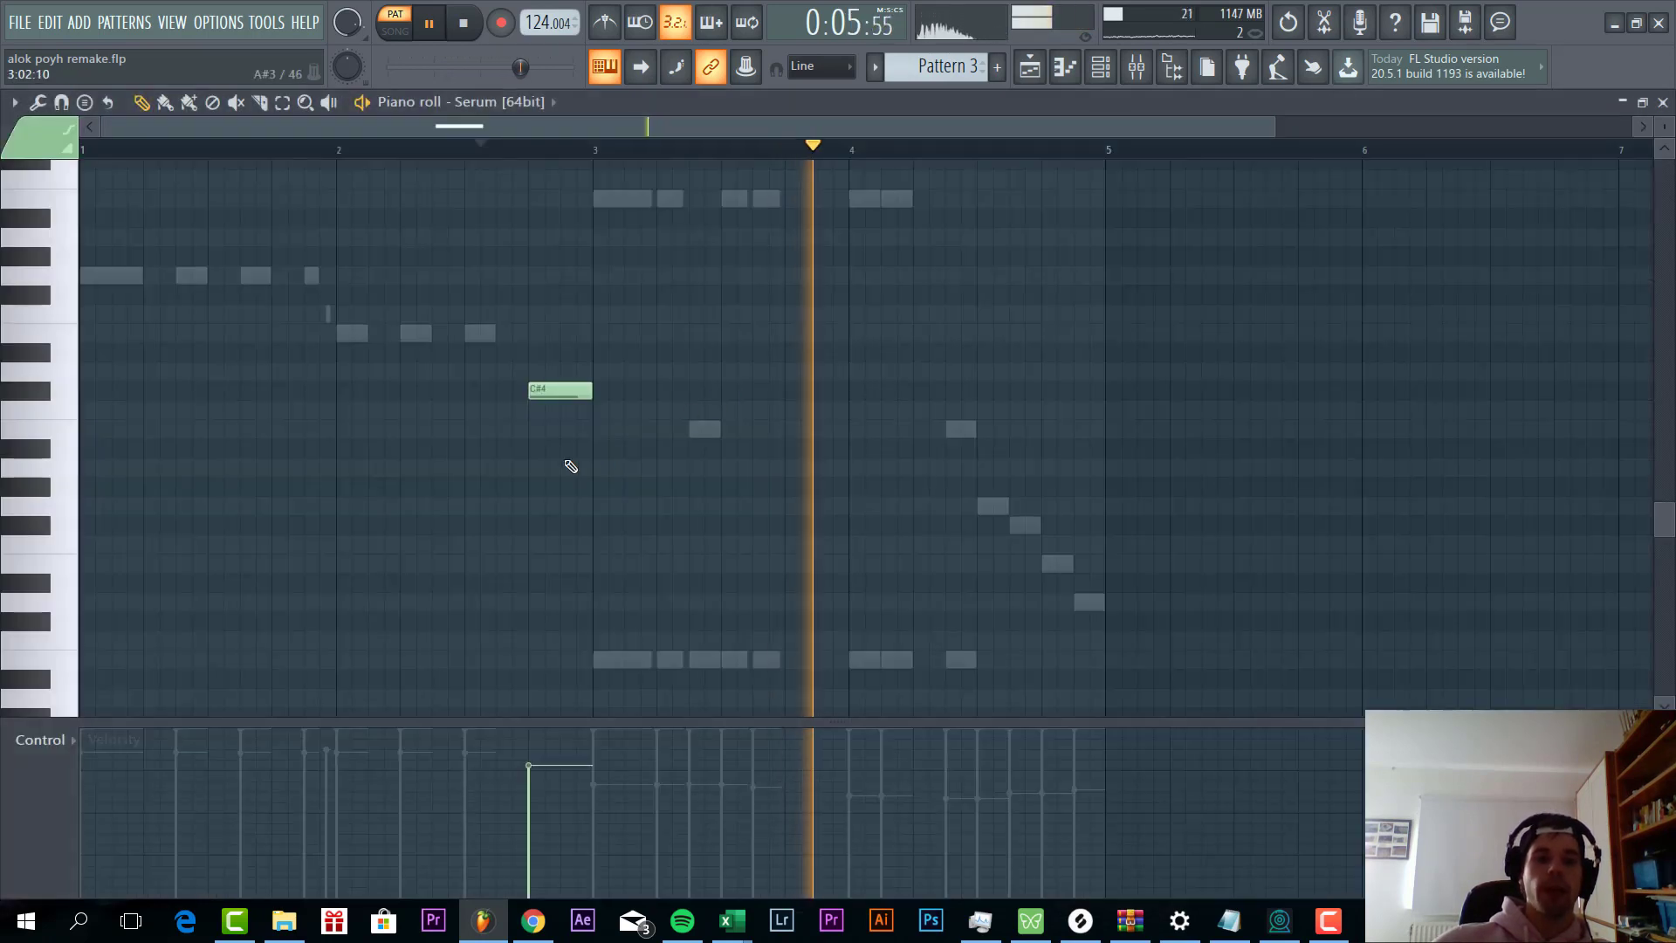
click(468, 150)
key(F7)
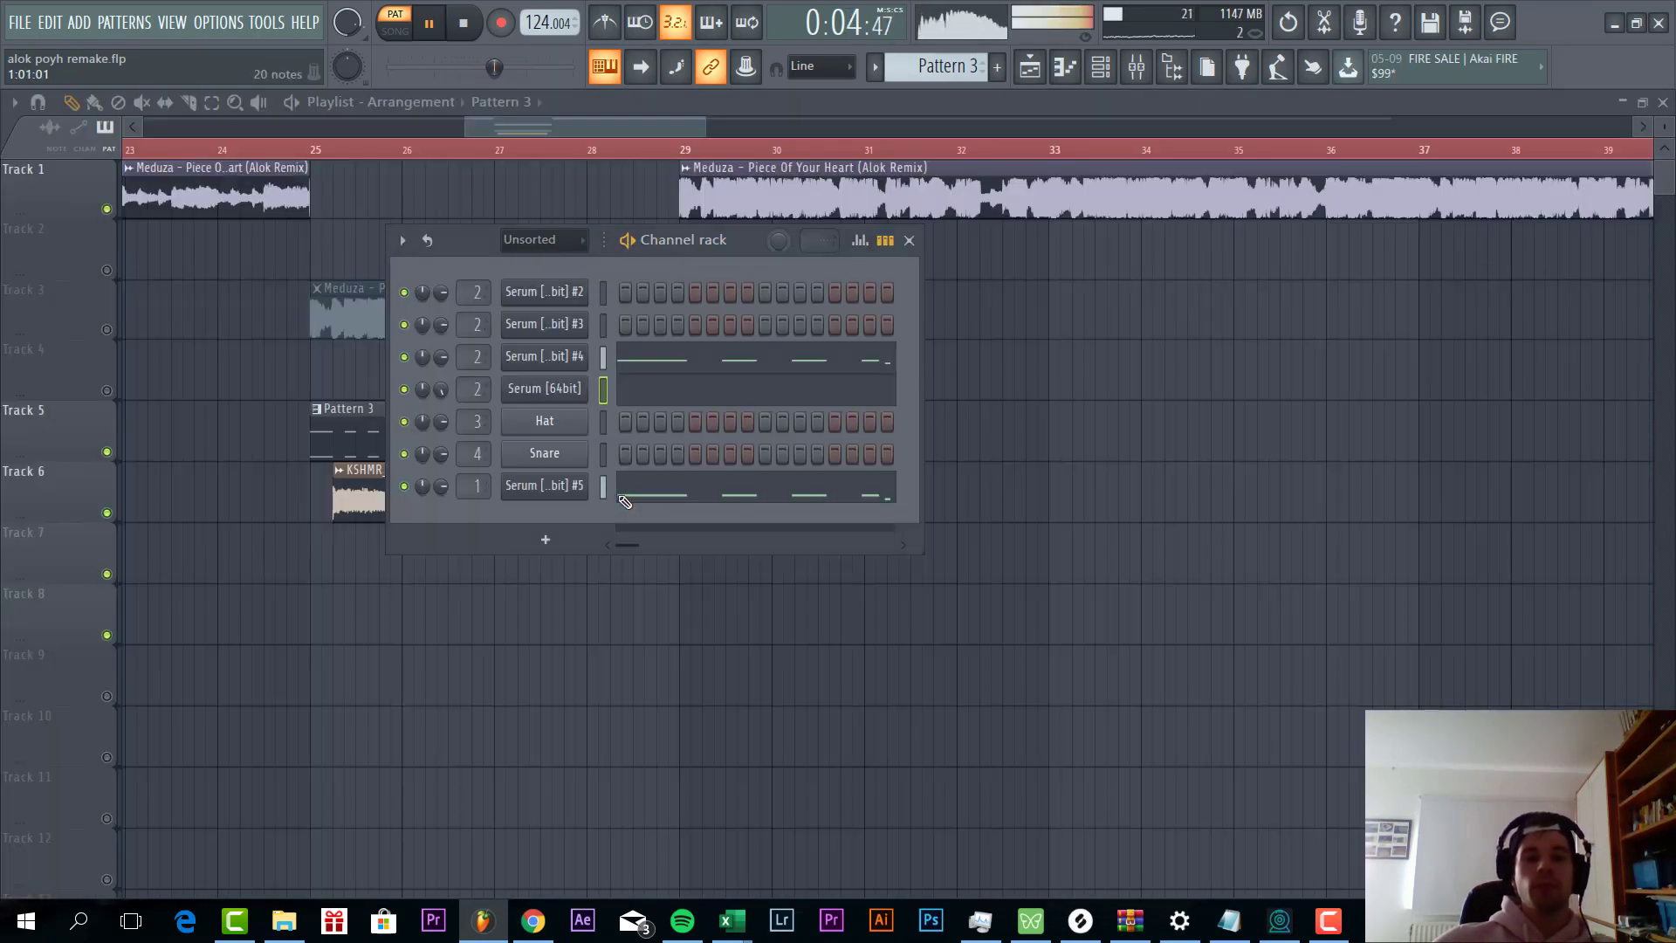
Step: Play the arrangement in song mode from bar 23 to compare the remake with the original, and stop playback
key(F6)
scroll(300, 270, down, 2)
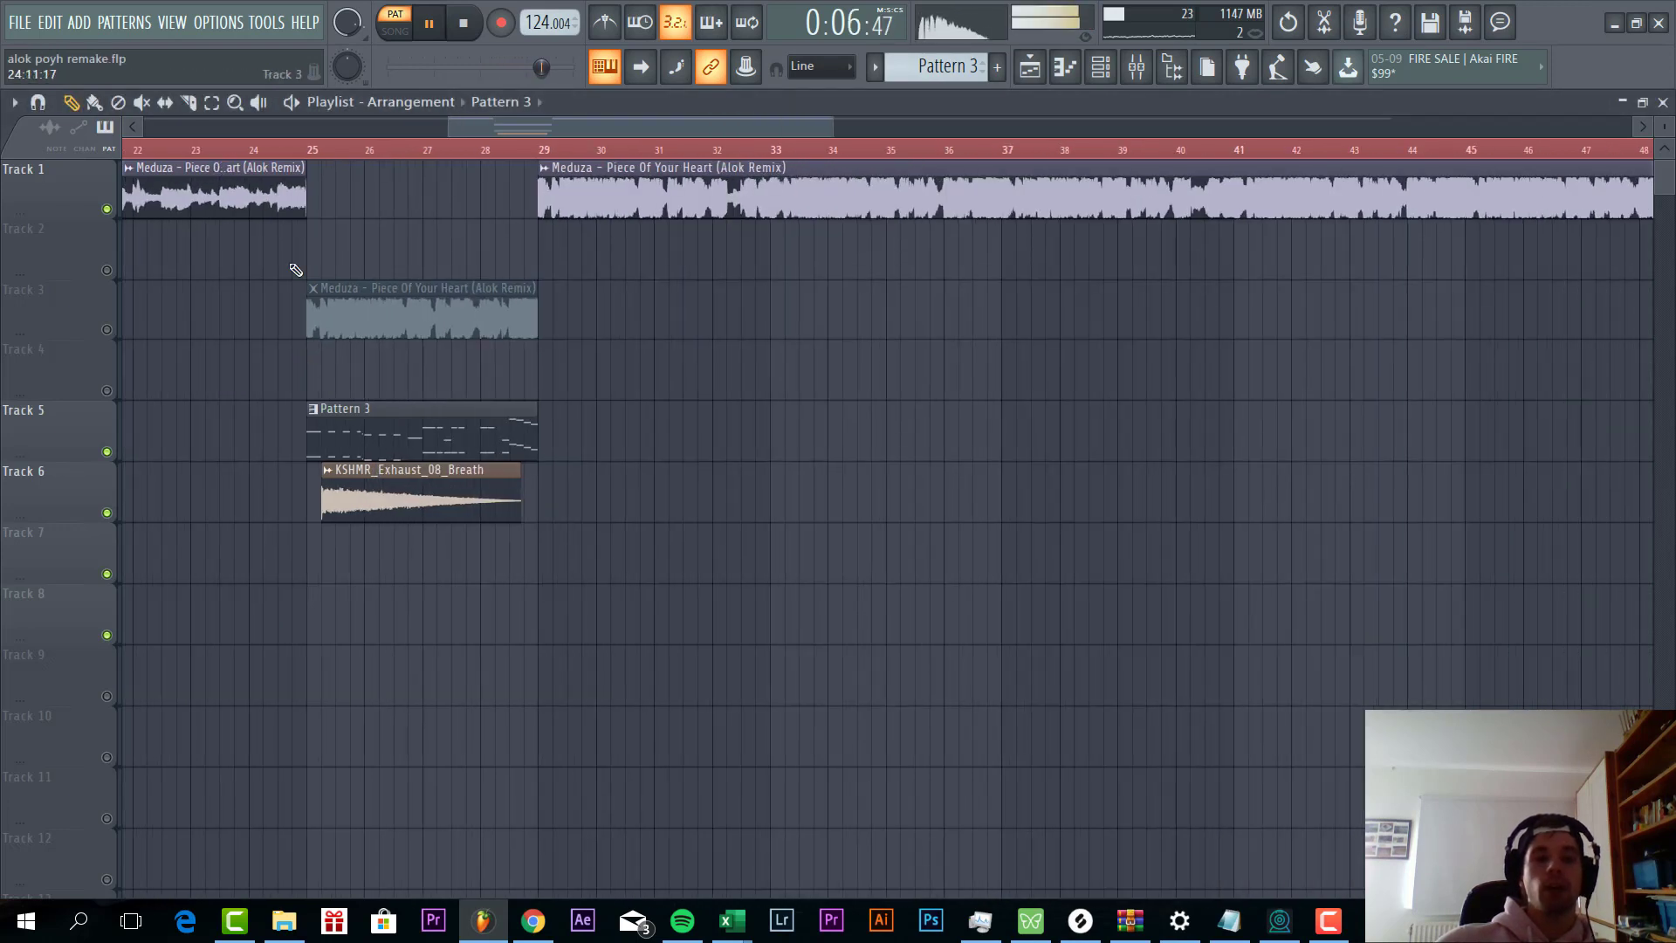
key(l)
click(198, 150)
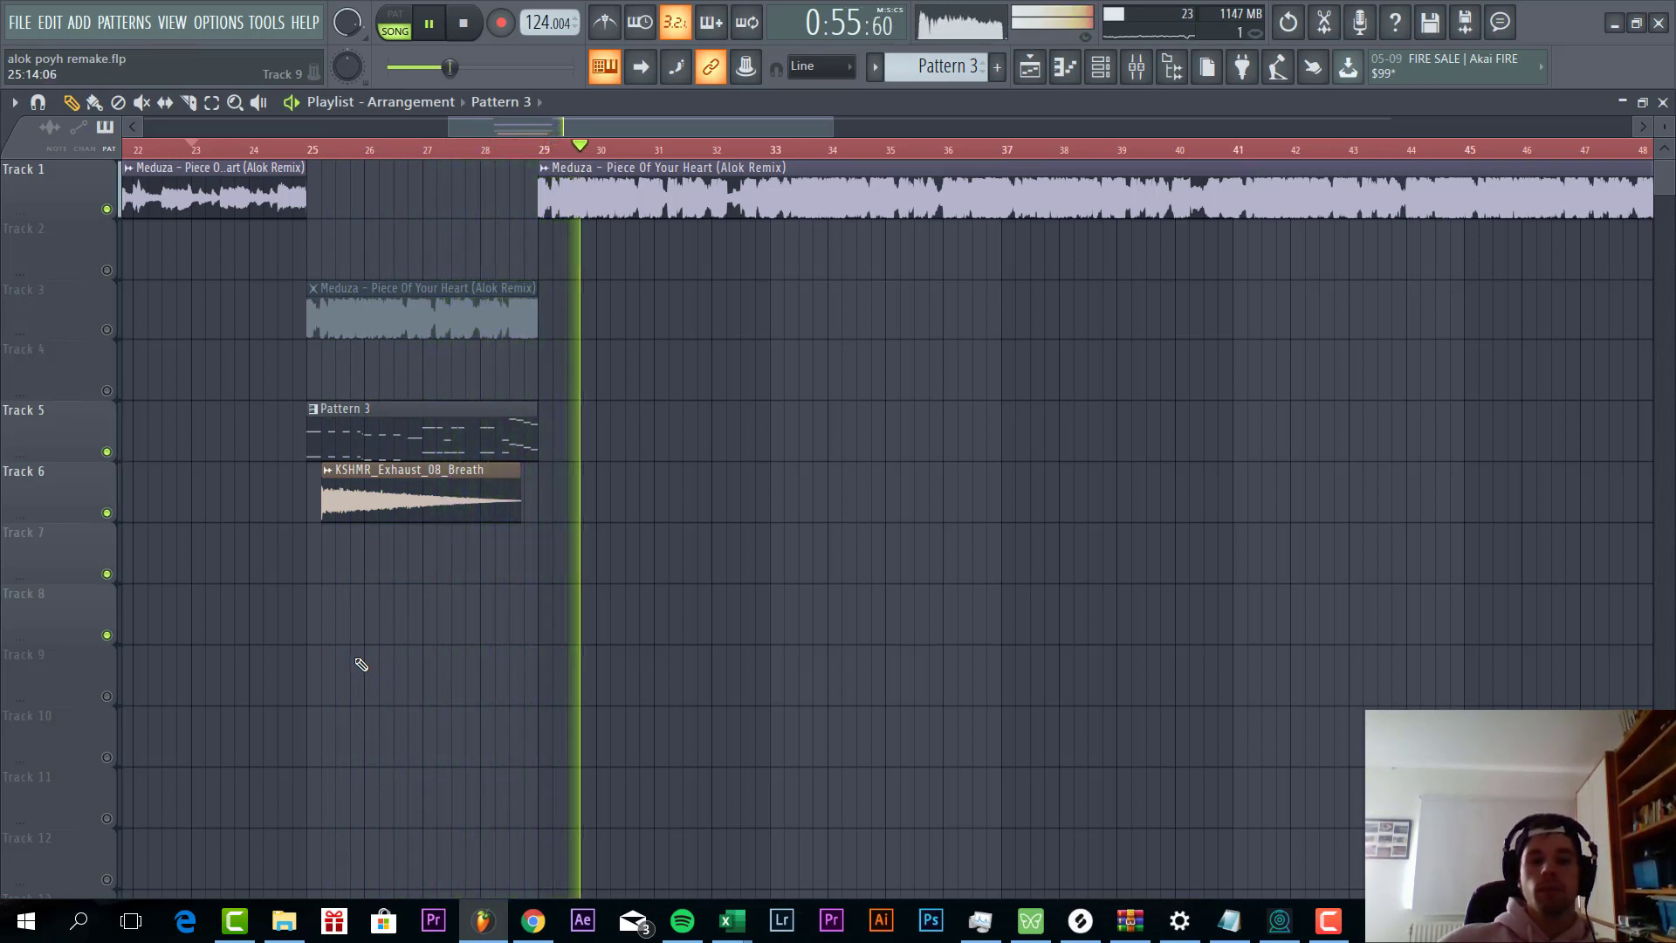
key(space)
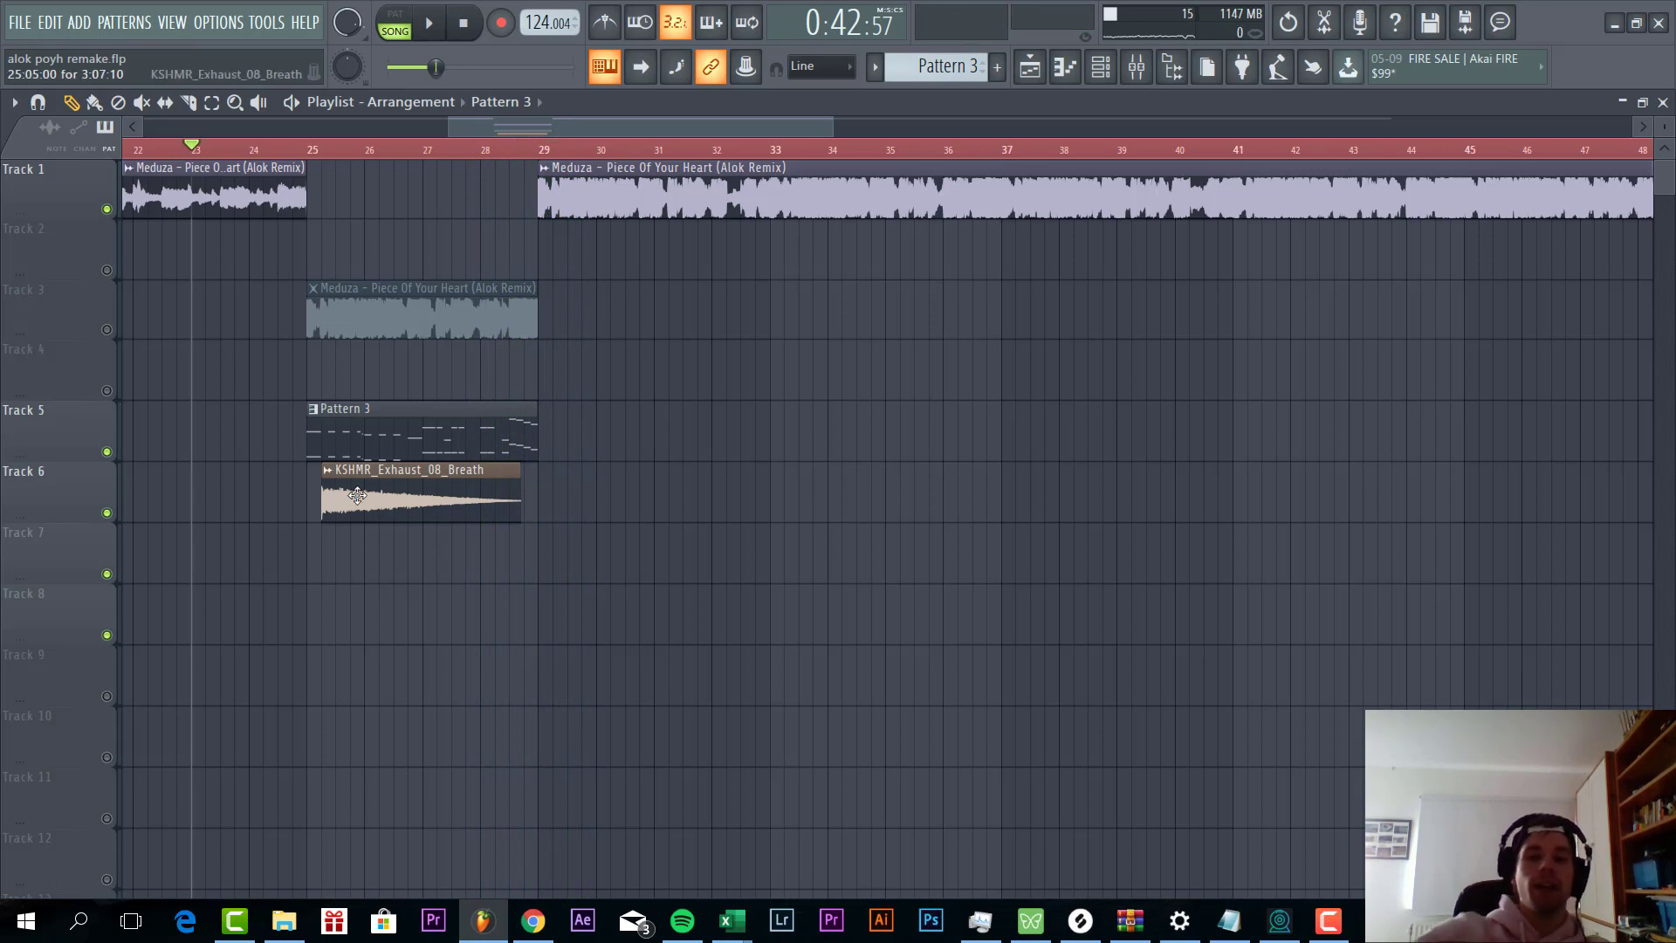